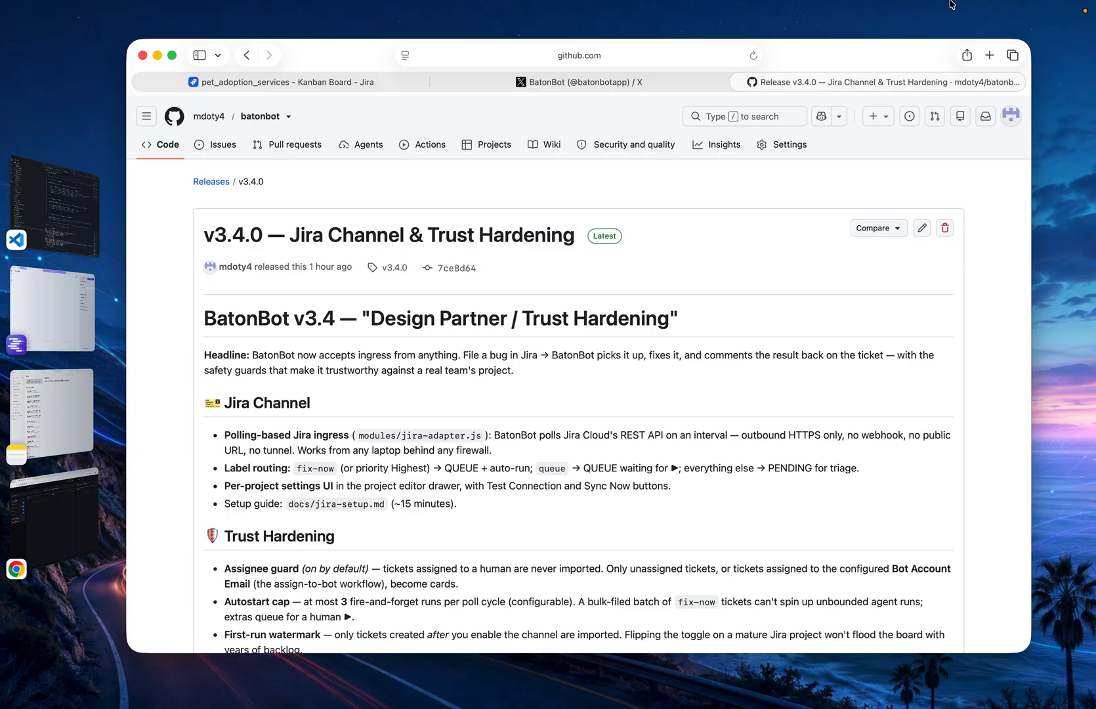
Switch from the v3.4.0 release notes to the pet_adoption_services Kanban board in Jira
{"action": "double_click", "coordinate": [525, 355]}
{"action": "left_click", "coordinate": [559, 392]}
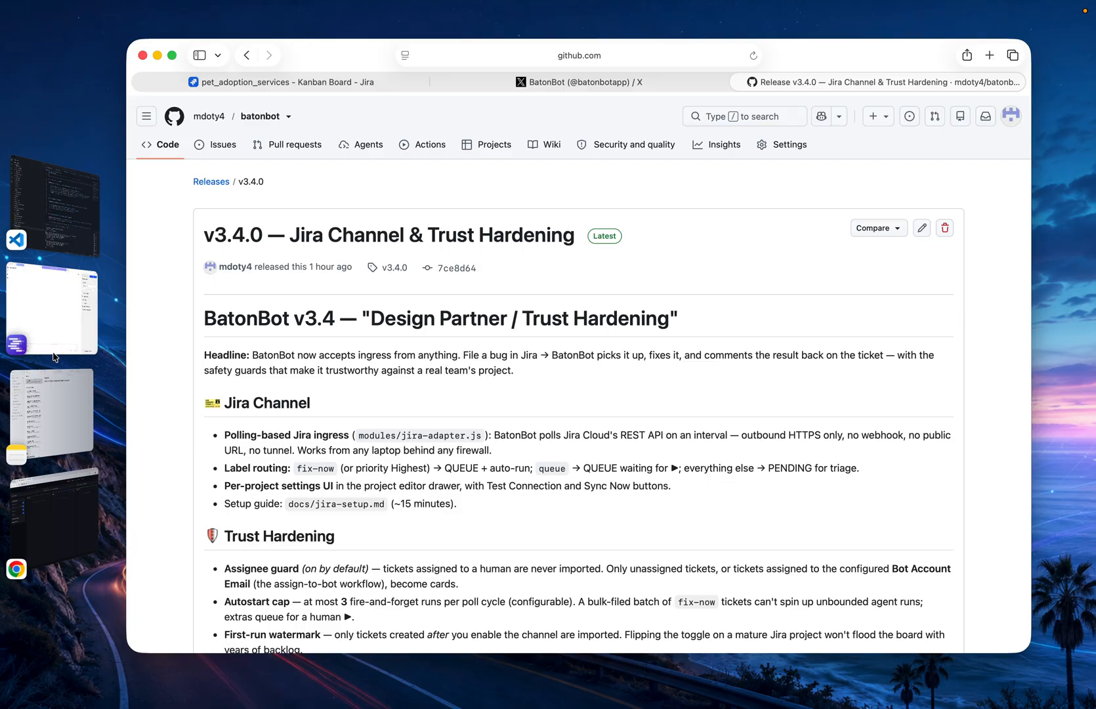
{"action": "left_click", "coordinate": [289, 81]}
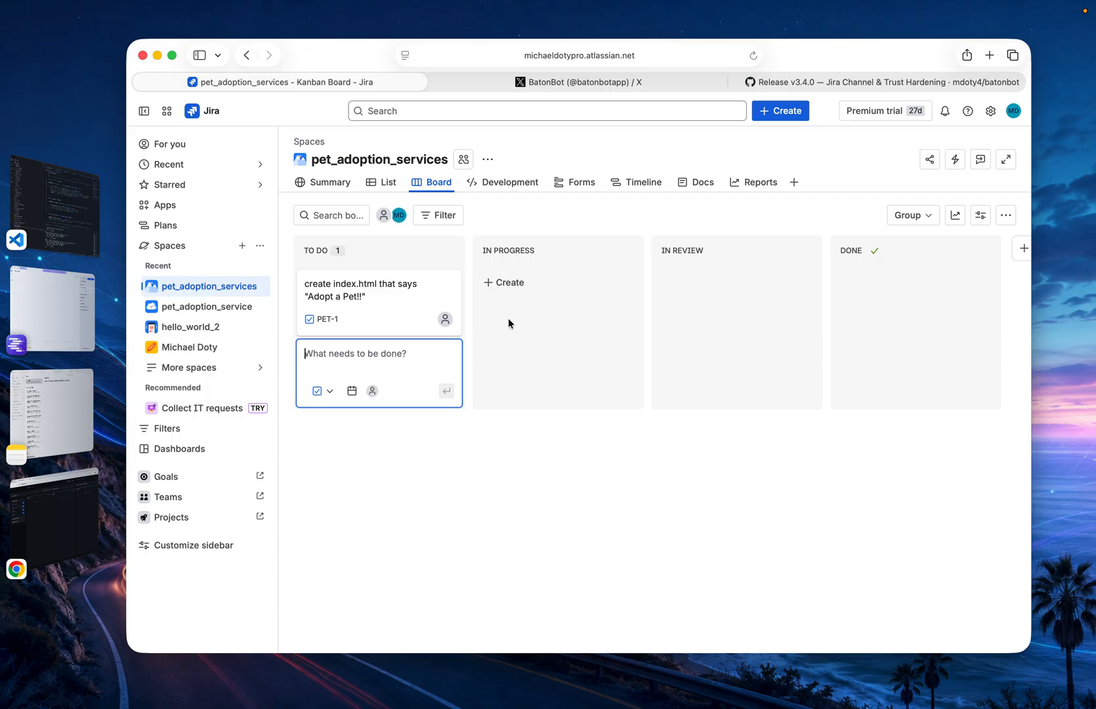
Switch to BatonBot in Chrome and look at the project creation form without creating a project
{"action": "left_click", "coordinate": [92, 553]}
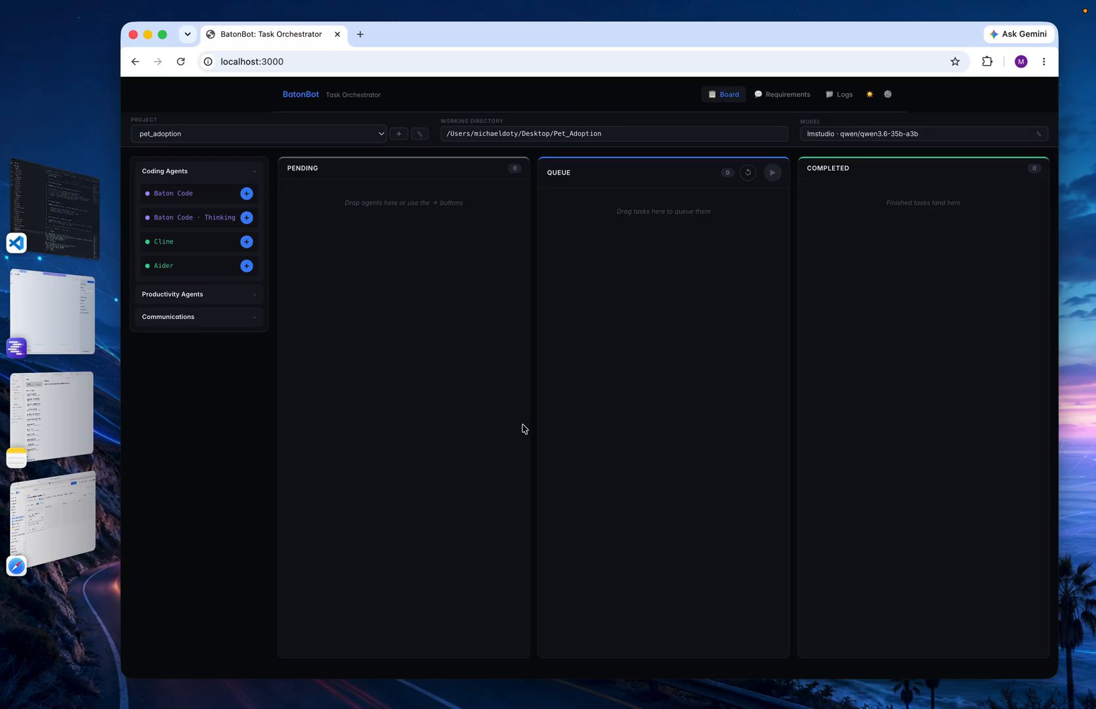
{"action": "left_click", "coordinate": [398, 134]}
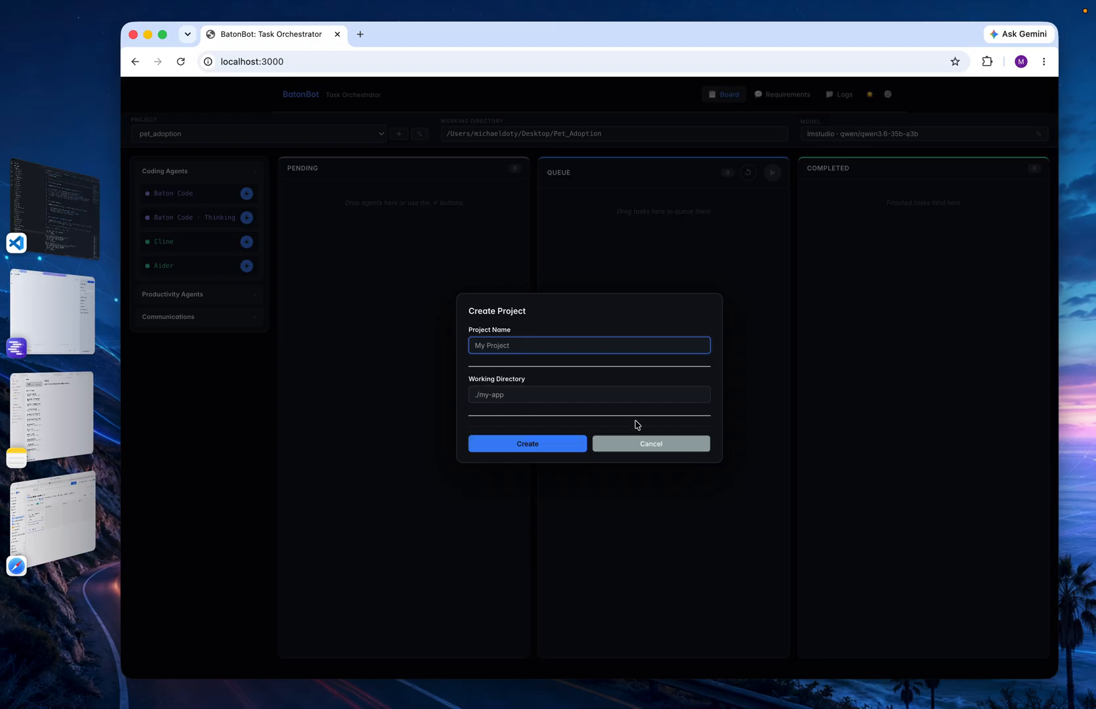
{"action": "left_click", "coordinate": [648, 448]}
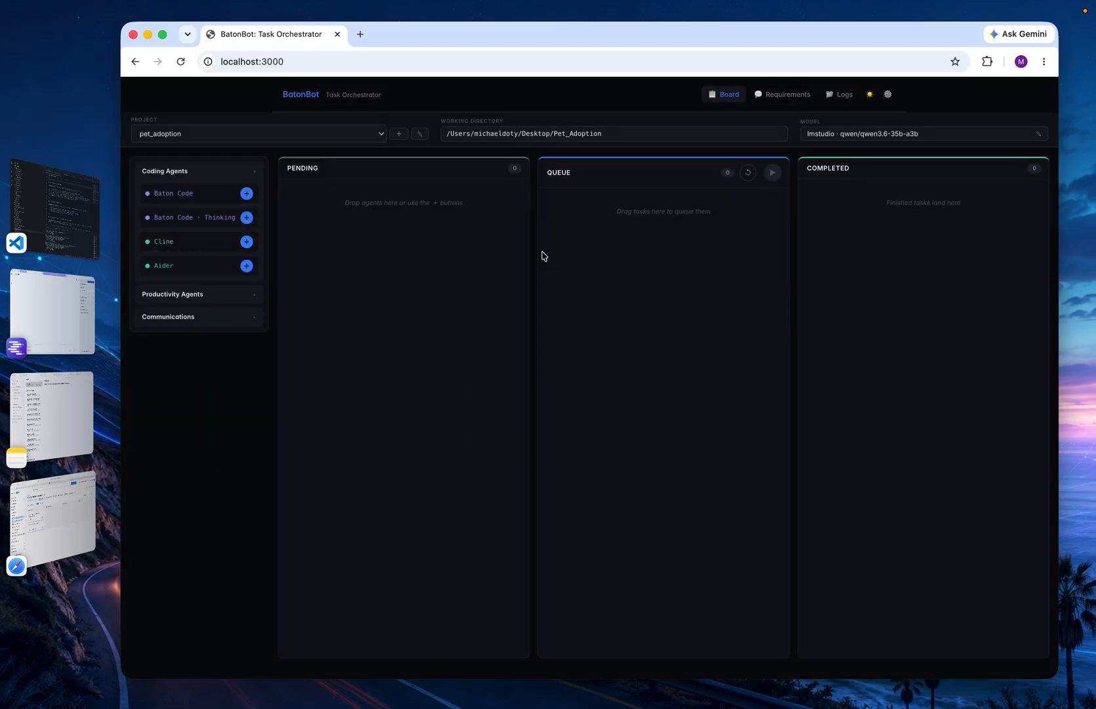
Open the active pet_adoption project for editing and review its Jira Channel settings
{"action": "left_click", "coordinate": [420, 137]}
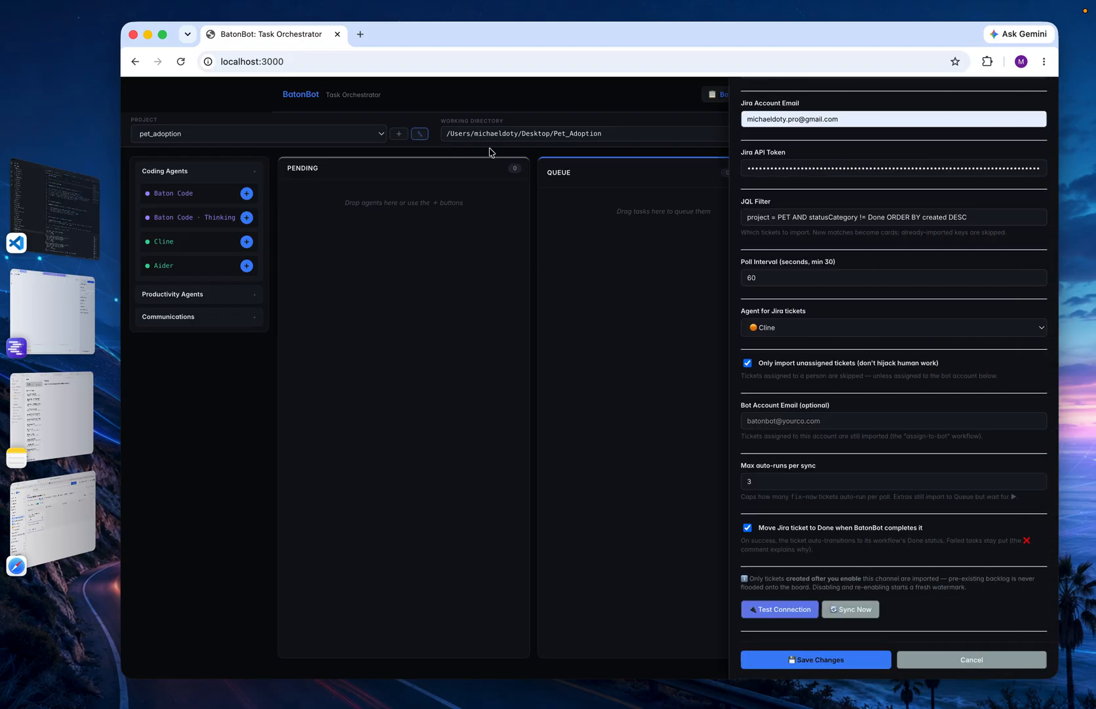
{"action": "scroll", "coordinate": [924, 270], "scroll_direction": "up", "scroll_amount": 4}
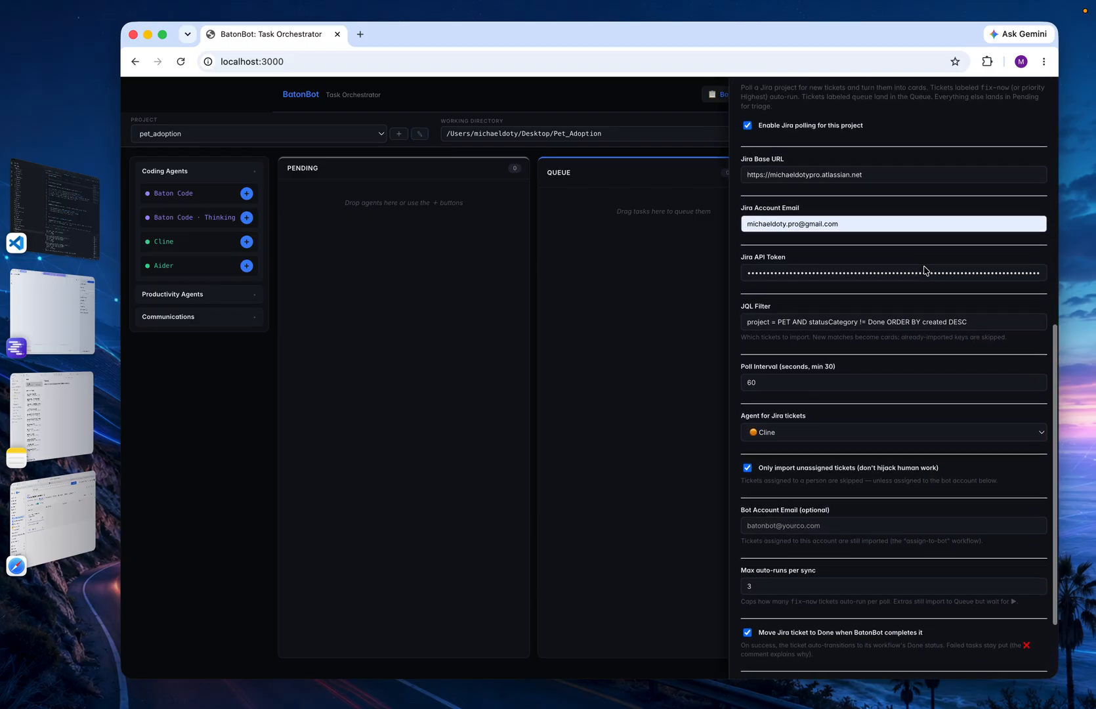
{"action": "scroll", "coordinate": [924, 270], "scroll_direction": "down", "scroll_amount": 1}
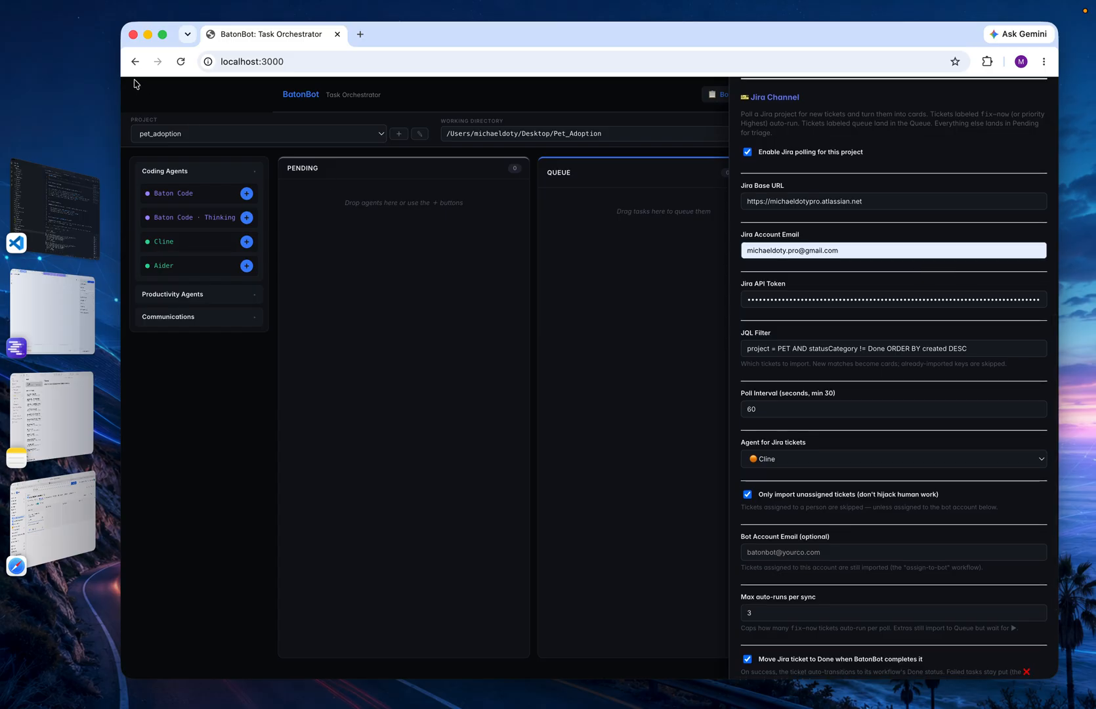
Switch to Jira in Safari and start a new space from the Kanban template
{"action": "left_click", "coordinate": [65, 540]}
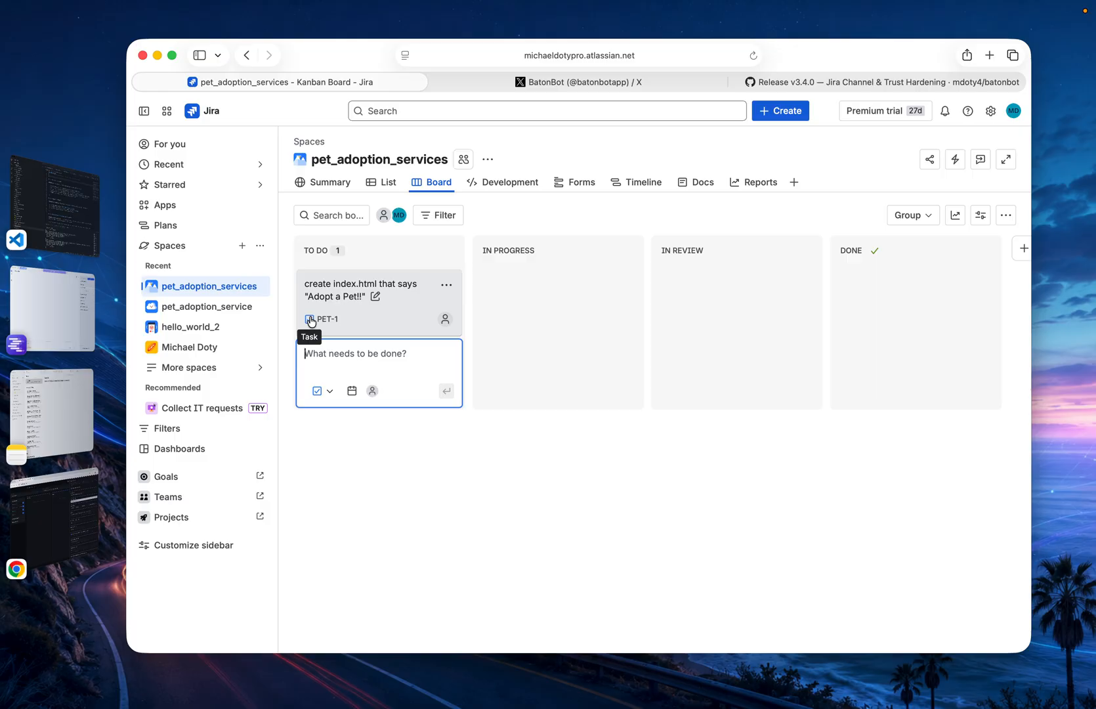
{"action": "left_click", "coordinate": [241, 248]}
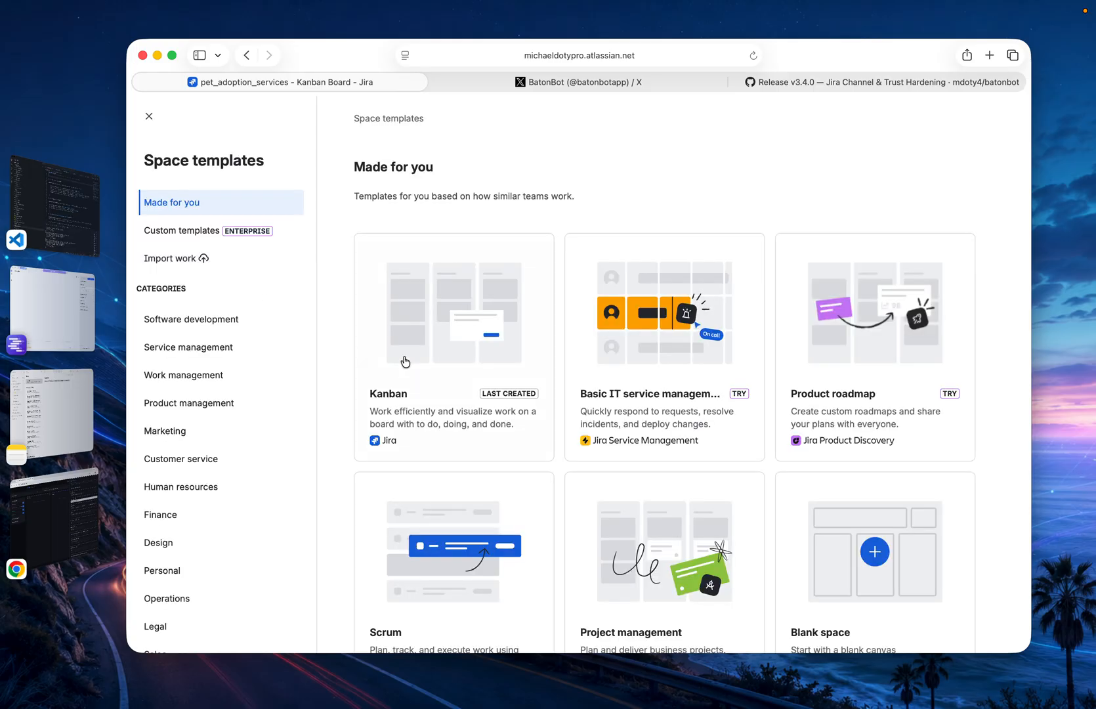
{"action": "left_click", "coordinate": [494, 320]}
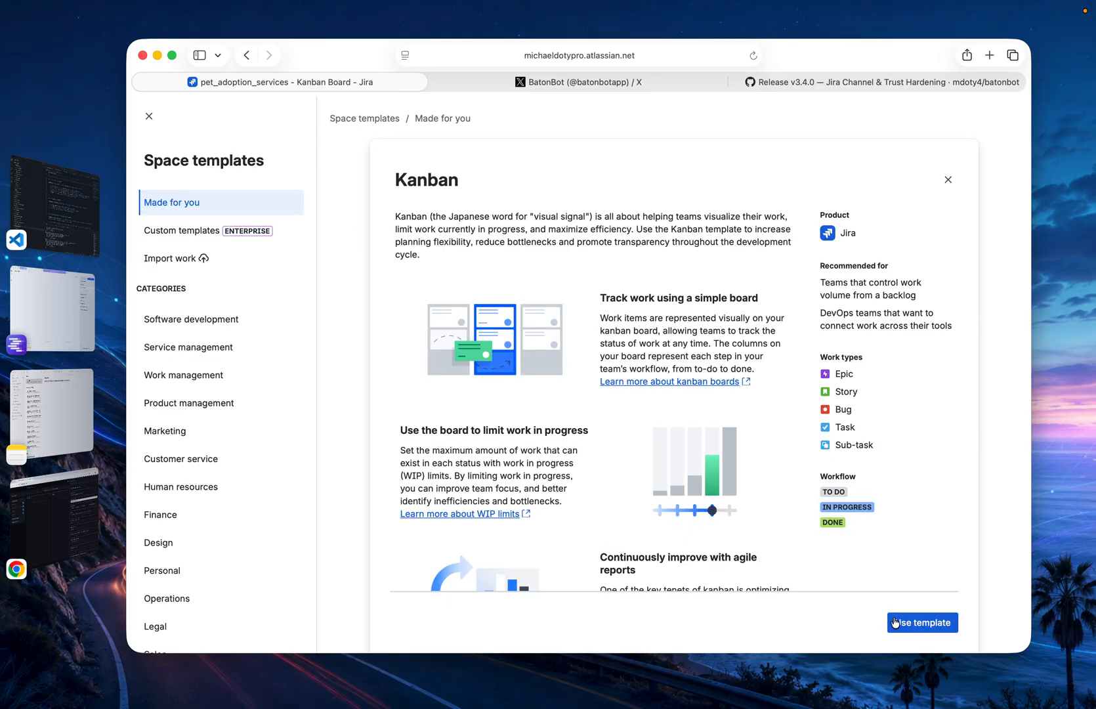
{"action": "left_click", "coordinate": [922, 623]}
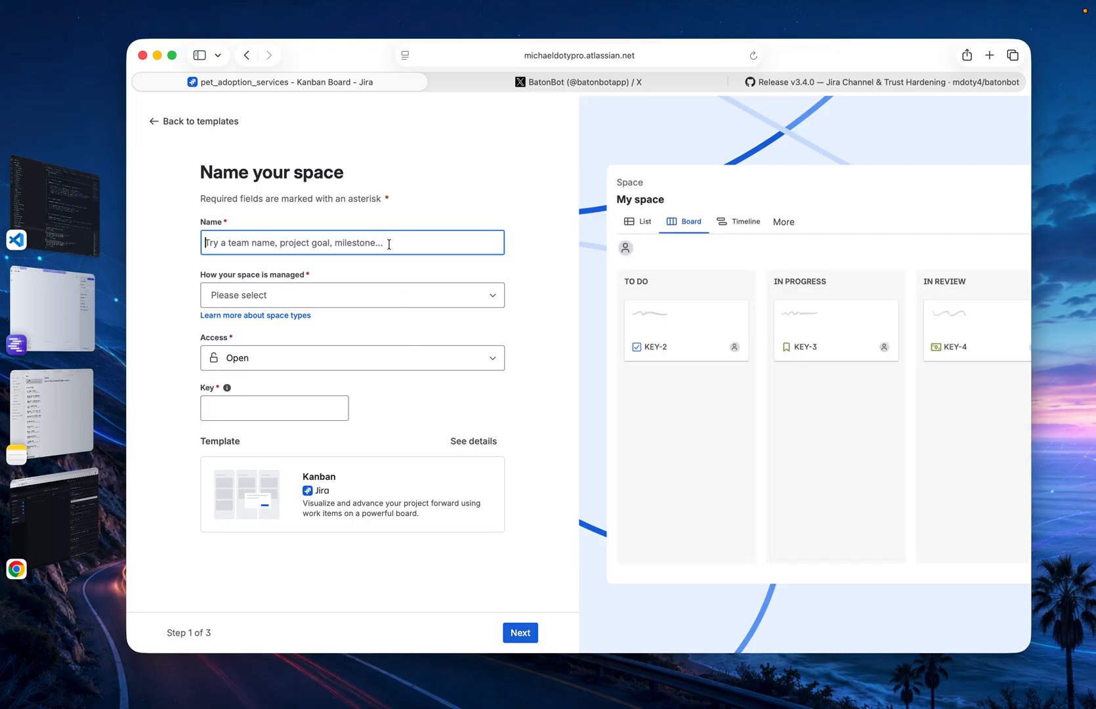
Name the new space pet_adoption_house and make it Team-managed
{"action": "type", "text": "pet_"}
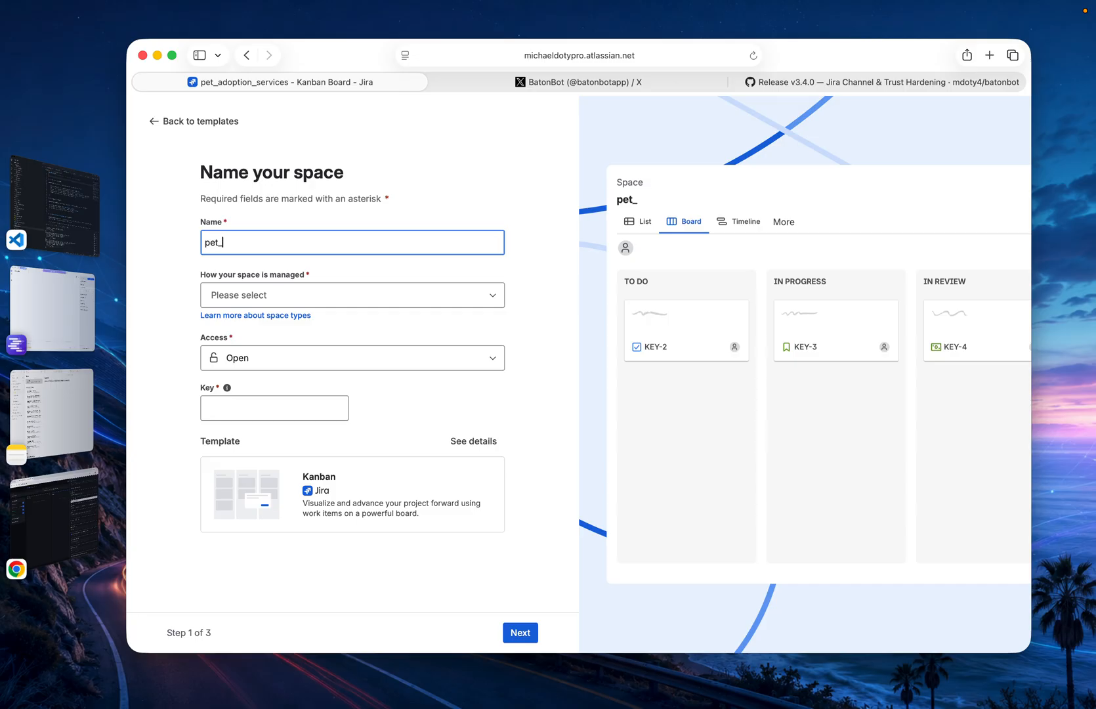
{"action": "type", "text": "adoption"}
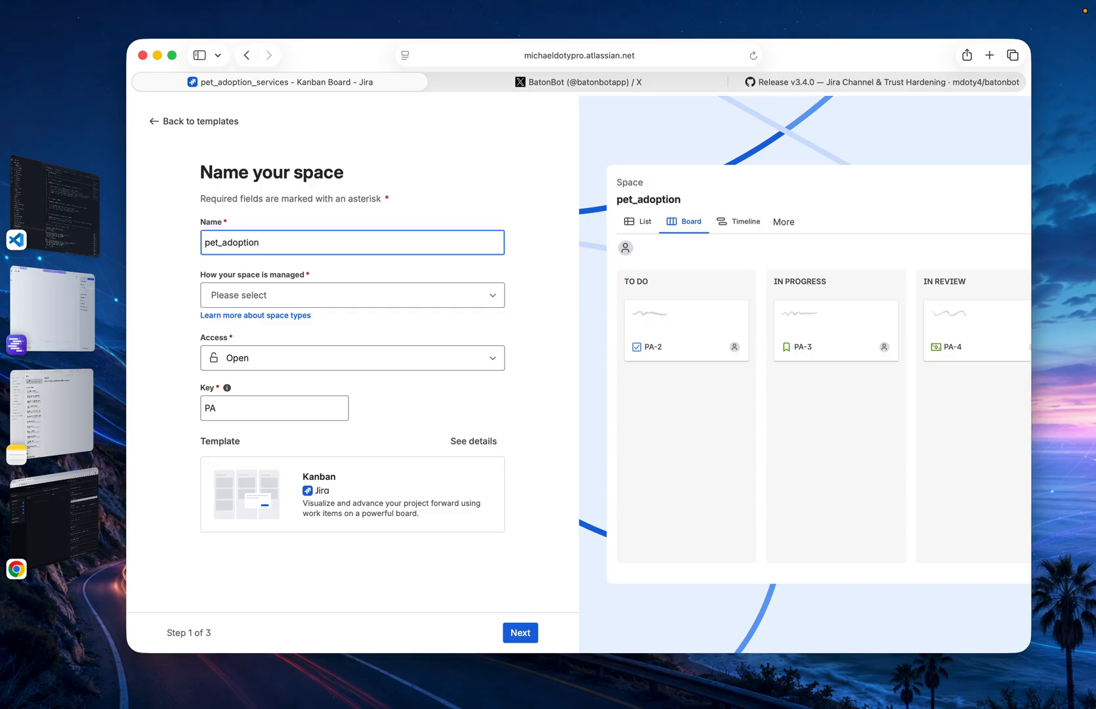
{"action": "type", "text": "_"}
{"action": "type", "text": "house"}
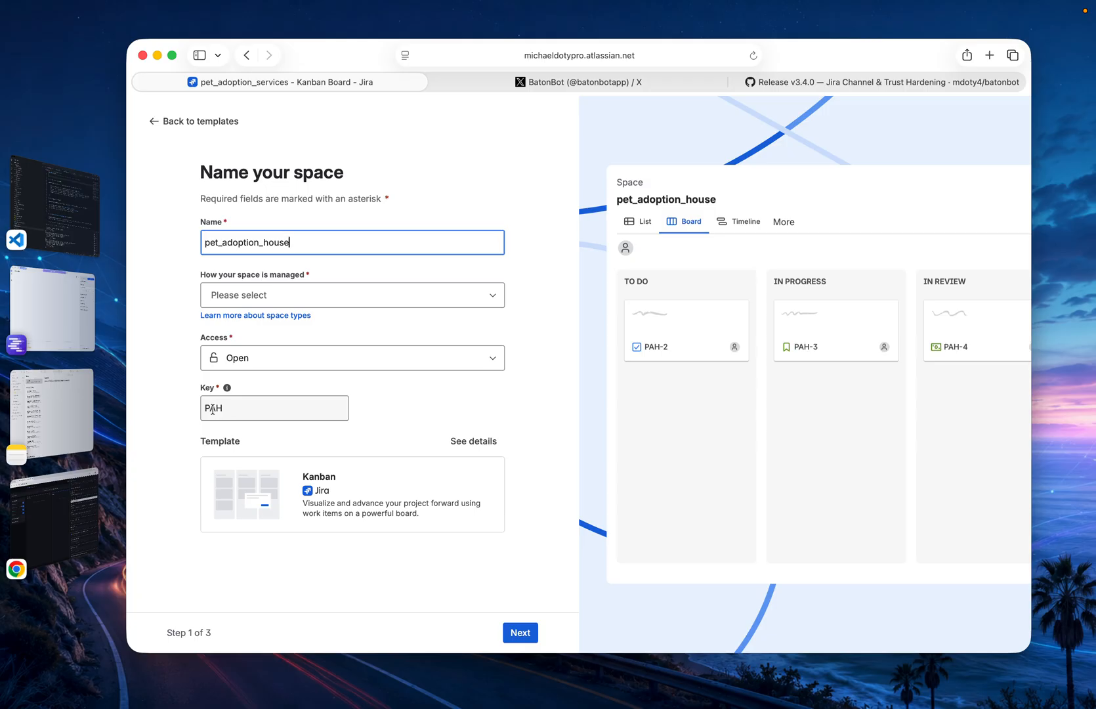
{"action": "left_click", "coordinate": [351, 301]}
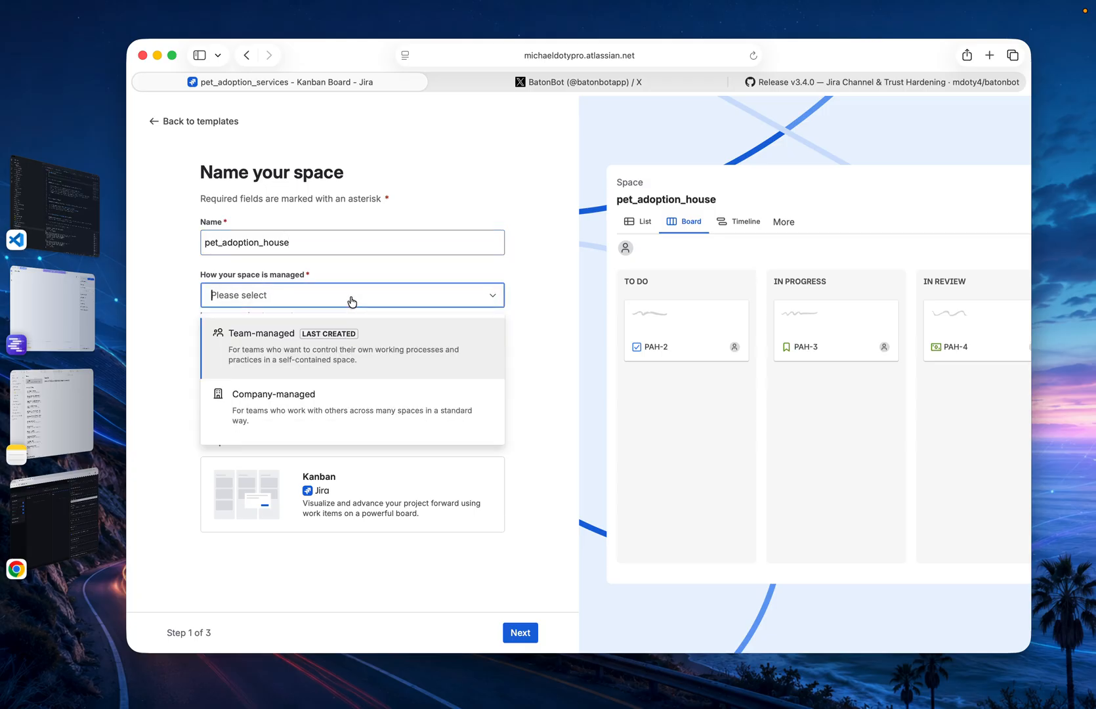
{"action": "left_click", "coordinate": [311, 341]}
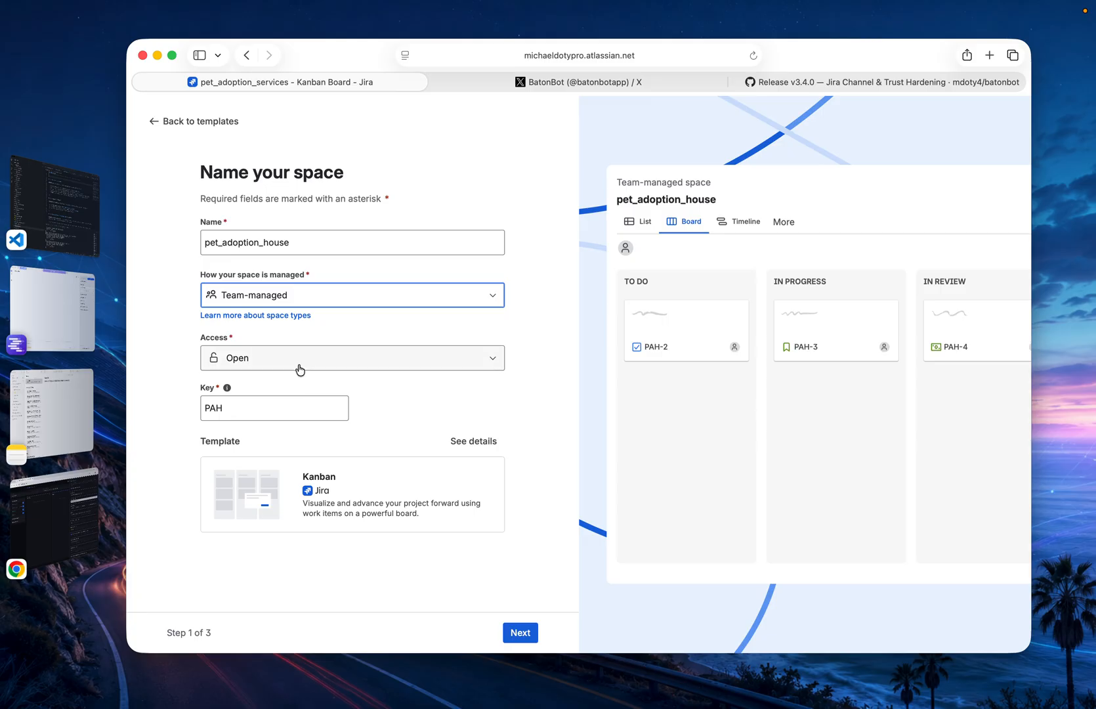
Copy the space key PAH and replace PET with it in the JQL query of the Tutorial note in Notes
{"action": "double_click", "coordinate": [217, 412]}
{"action": "key", "text": "super+c"}
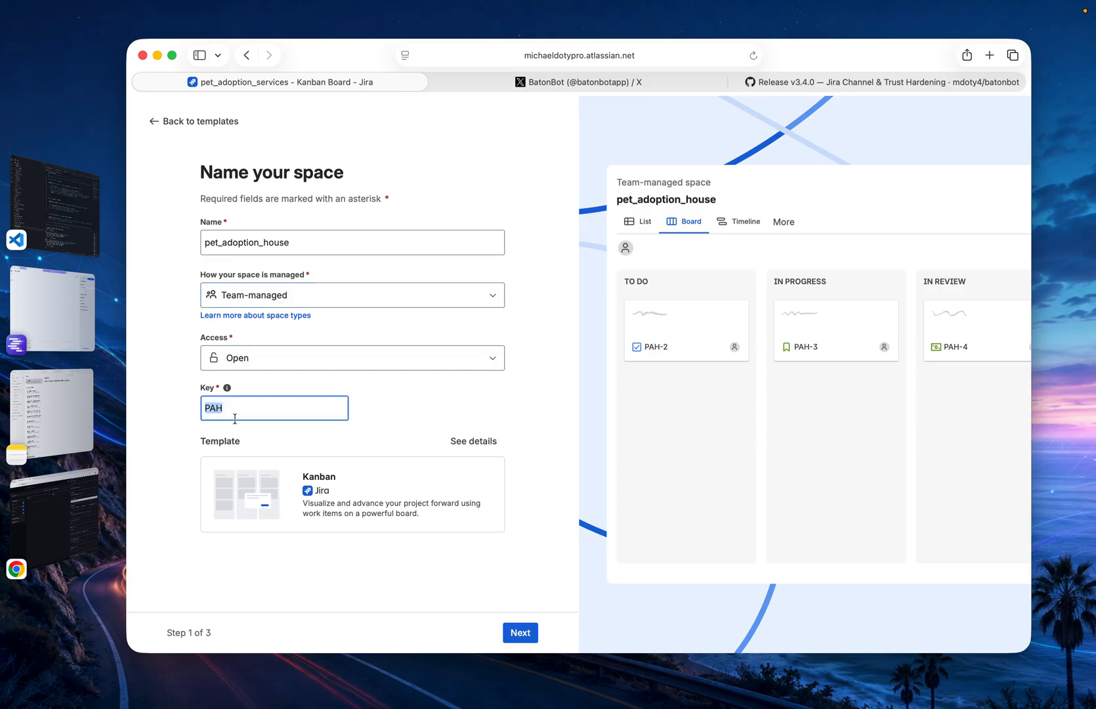
{"action": "left_click", "coordinate": [68, 405]}
{"action": "double_click", "coordinate": [543, 120]}
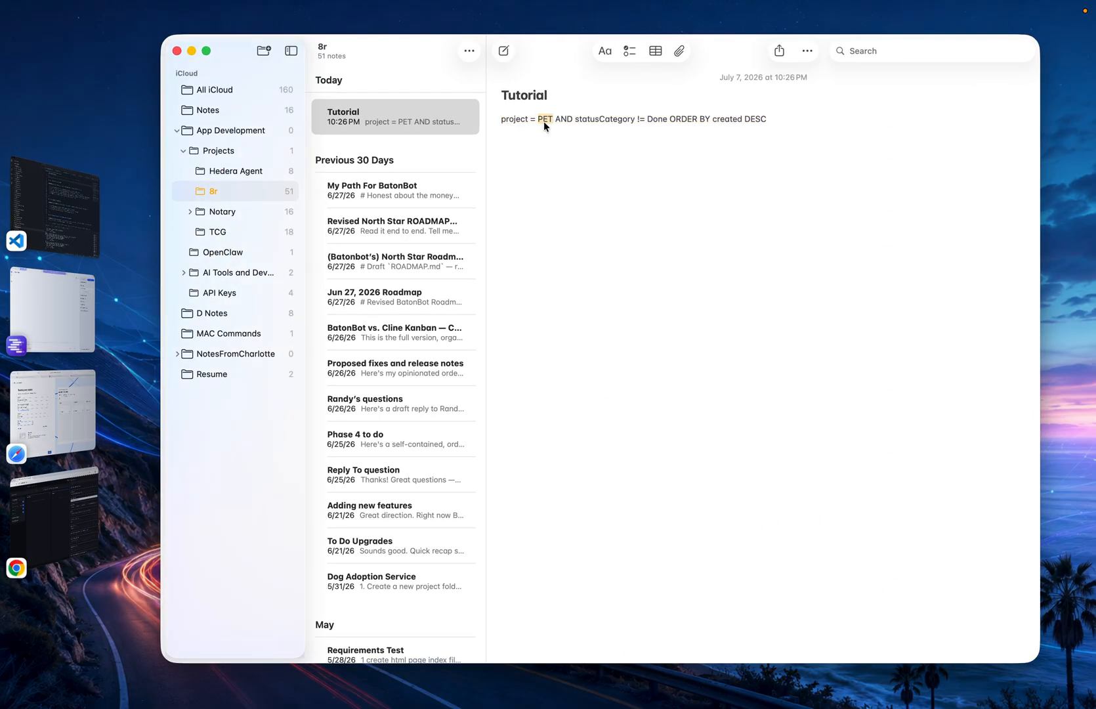
{"action": "key", "text": "super+v"}
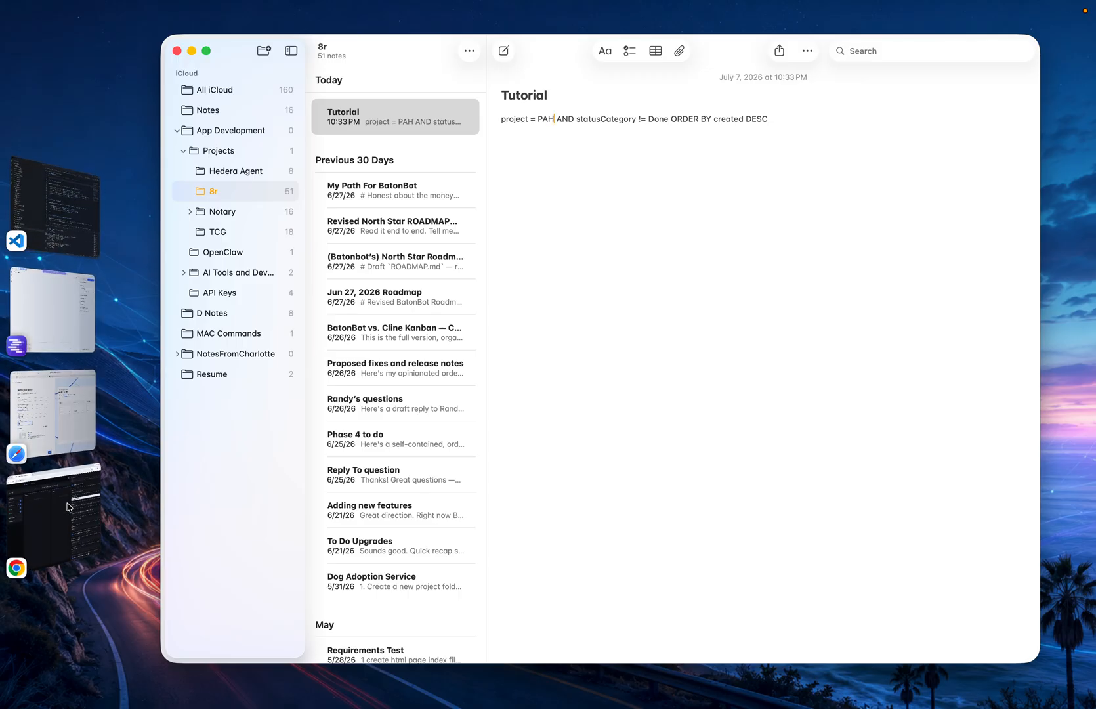
Return to Jira and finish creating the pet_adoption_house space with the default setup, skipping the team invitations
{"action": "left_click", "coordinate": [31, 396]}
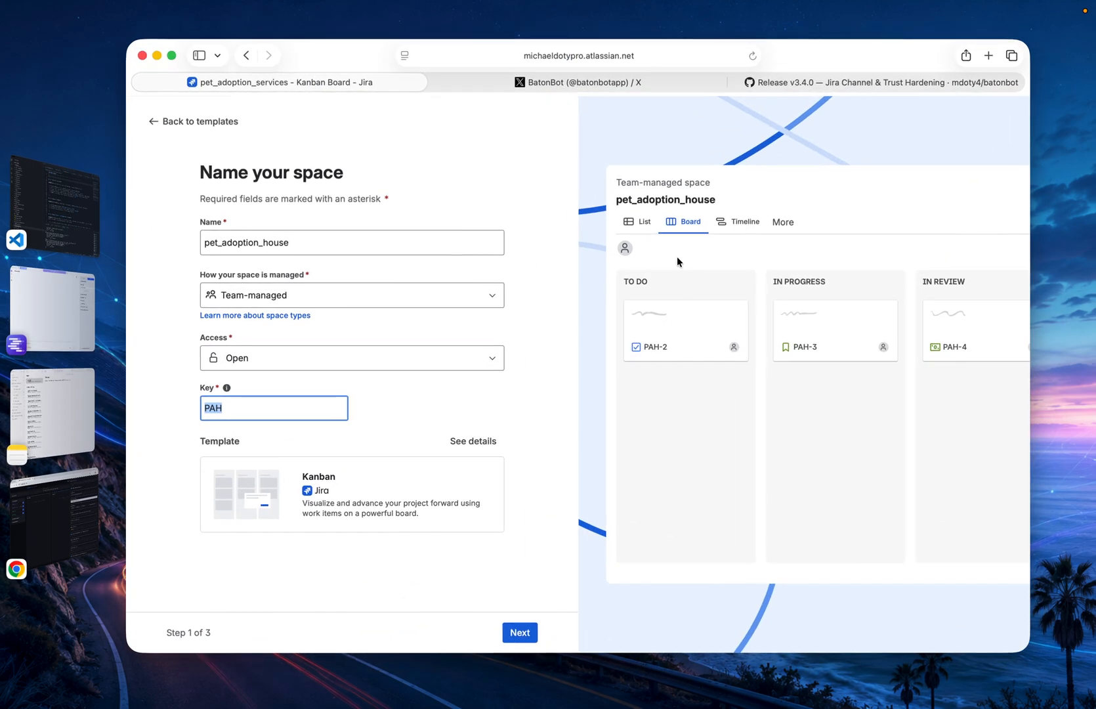
{"action": "left_click", "coordinate": [519, 633]}
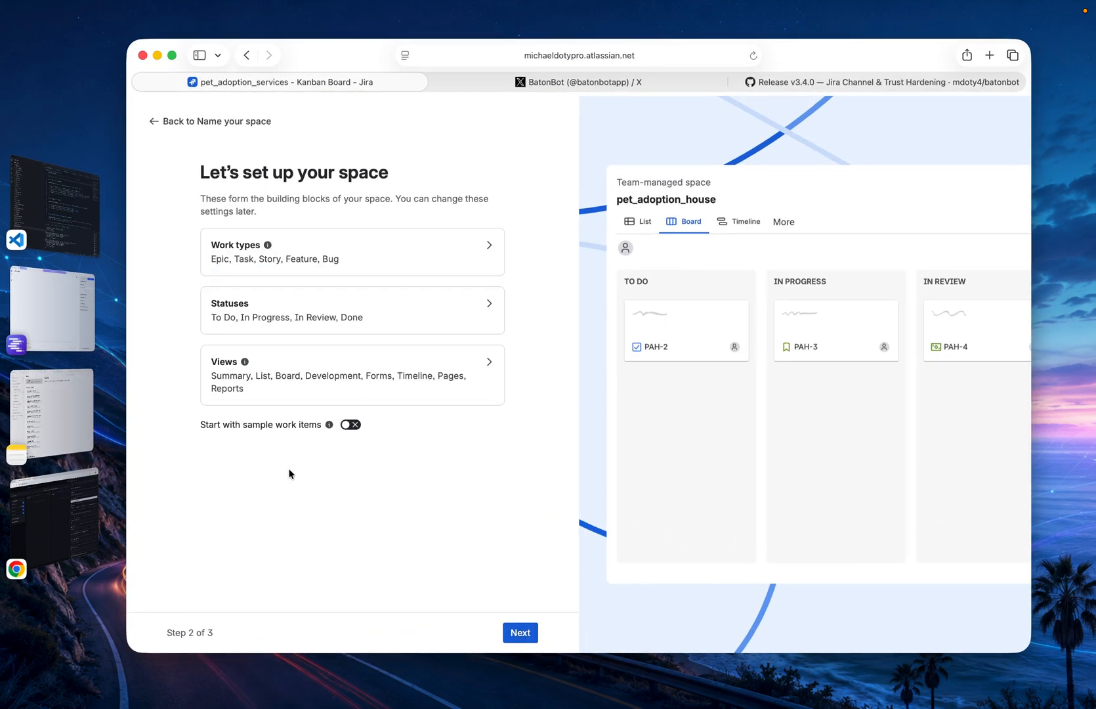
{"action": "left_click", "coordinate": [523, 633]}
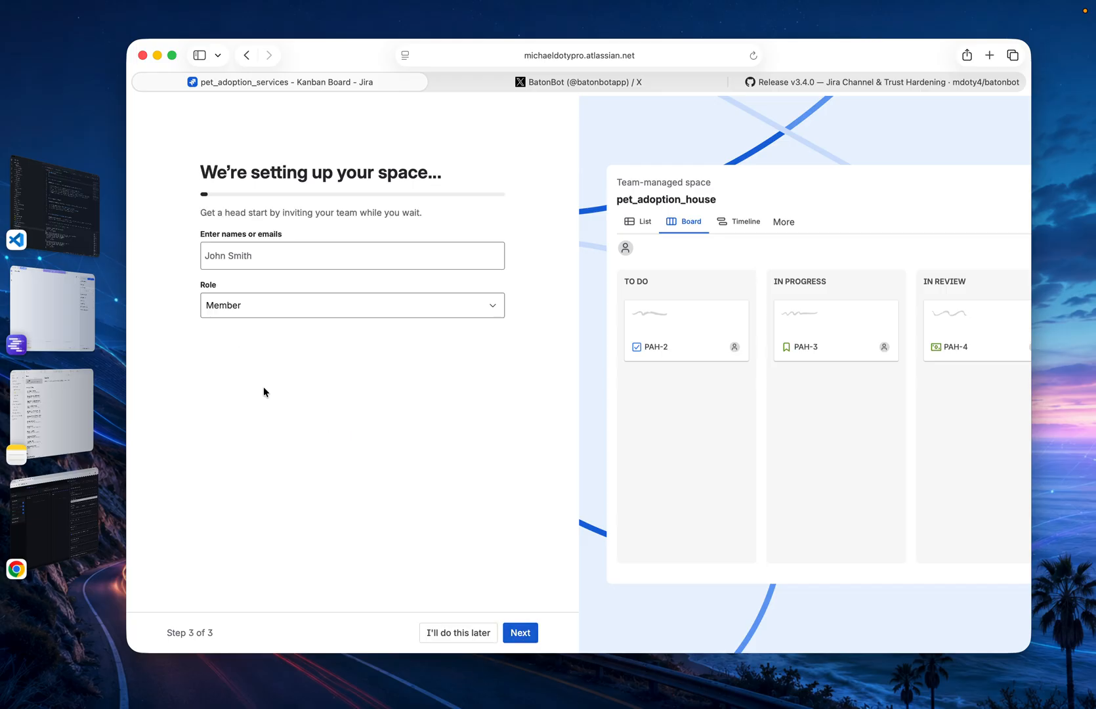
{"action": "left_click", "coordinate": [460, 632]}
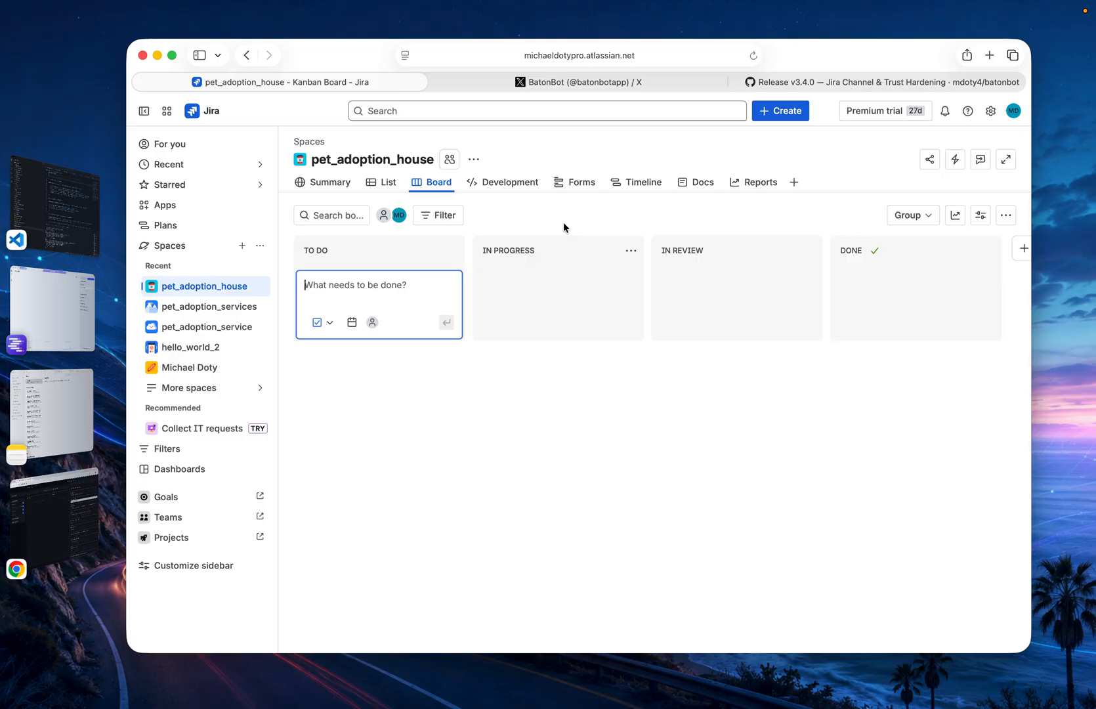
Switch to BatonBot and review the Jira Channel's base URL, account email and API token fields
{"action": "left_click", "coordinate": [55, 525]}
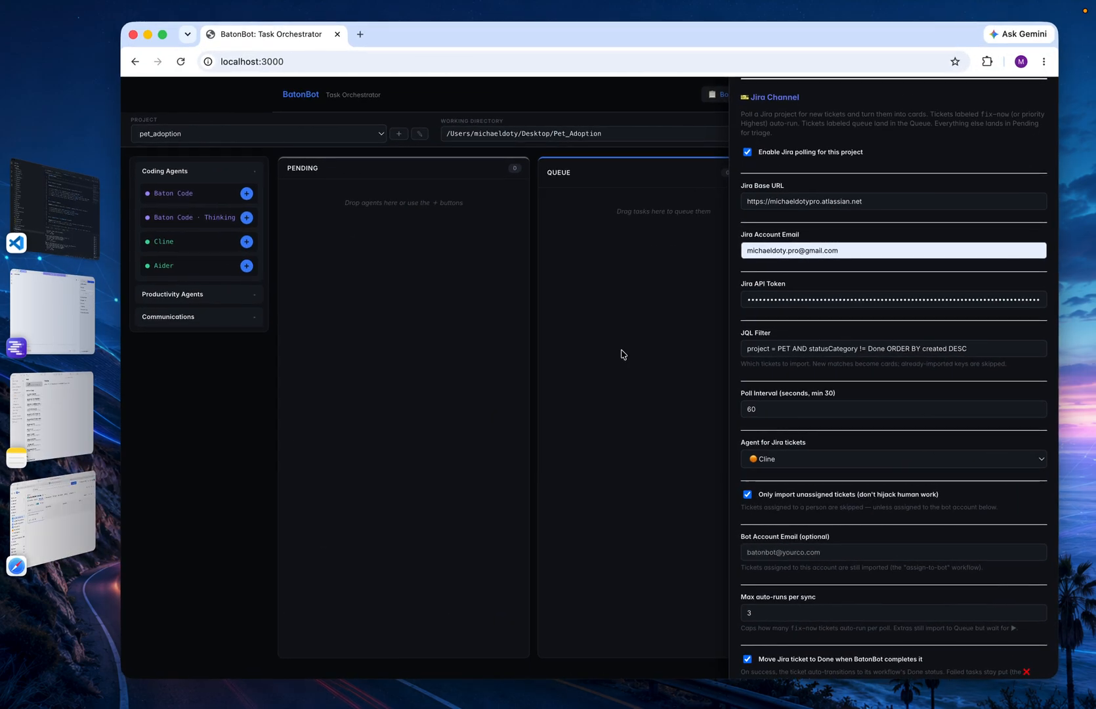
{"action": "scroll", "coordinate": [874, 252], "scroll_direction": "up", "scroll_amount": 3}
{"action": "scroll", "coordinate": [874, 252], "scroll_direction": "down", "scroll_amount": 2}
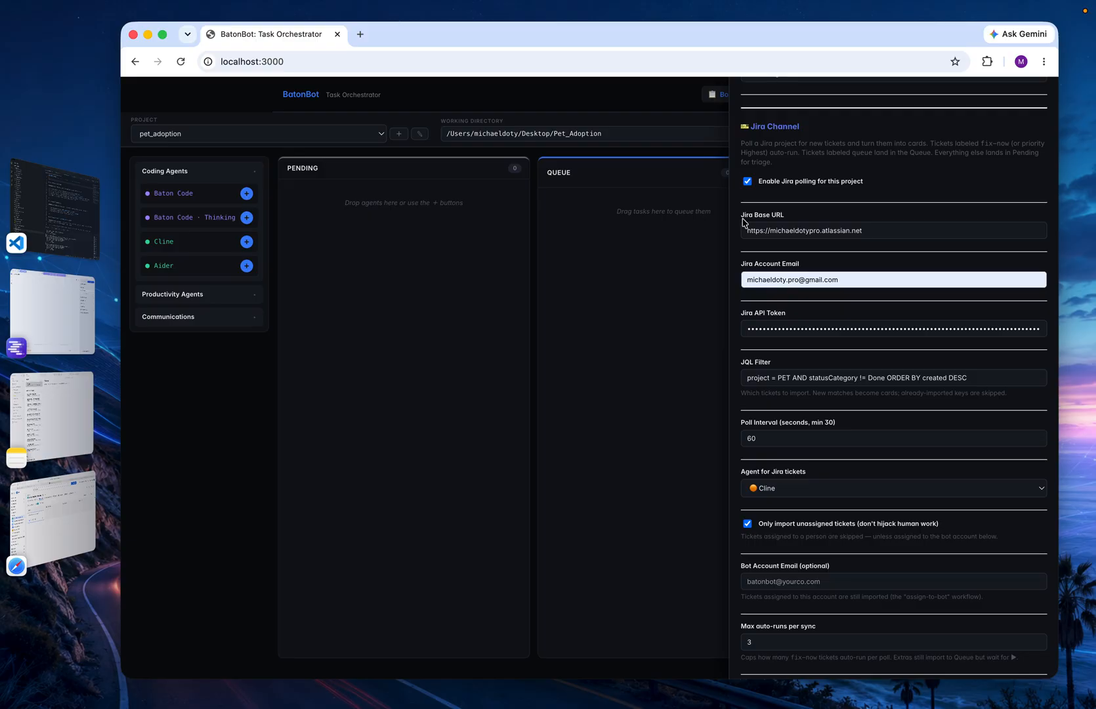
{"action": "left_click_drag", "start_coordinate": [742, 218], "coordinate": [785, 215]}
{"action": "left_click_drag", "start_coordinate": [870, 279], "coordinate": [730, 287]}
{"action": "left_click", "coordinate": [864, 276]}
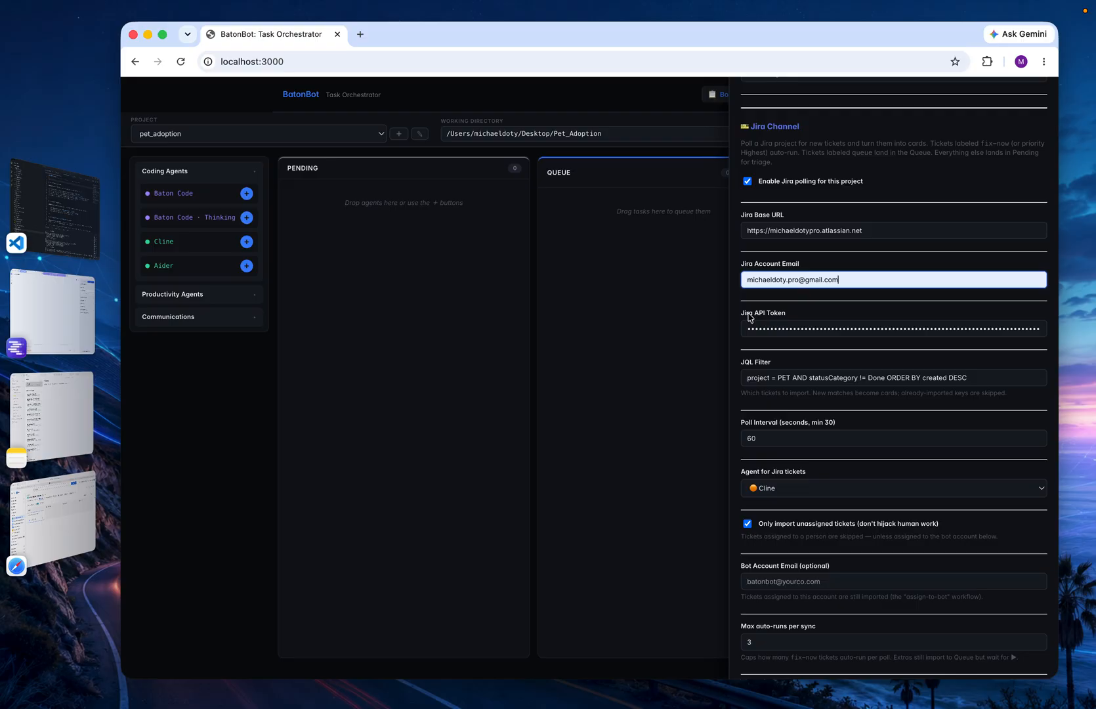
{"action": "scroll", "coordinate": [815, 385], "scroll_direction": "down", "scroll_amount": 1}
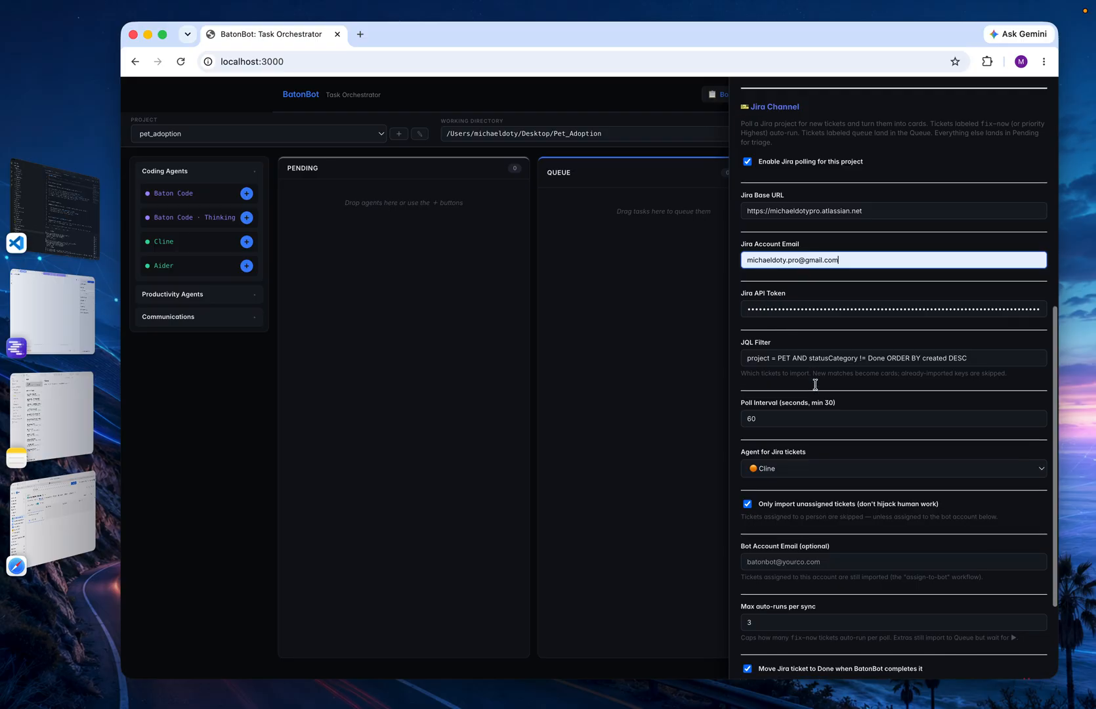
Set BatonBot's JQL filter to "project = PAH AND statusCategory != Done ORDER BY created DESC", copied from the Tutorial note in Notes
{"action": "double_click", "coordinate": [783, 346]}
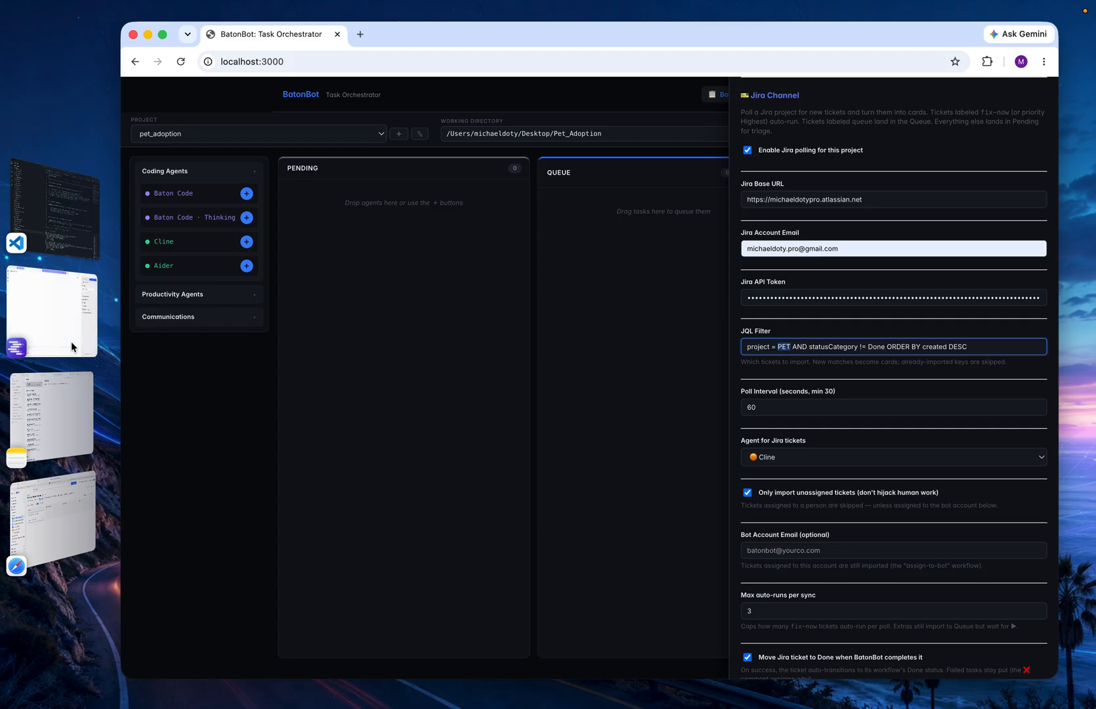
{"action": "left_click", "coordinate": [62, 410]}
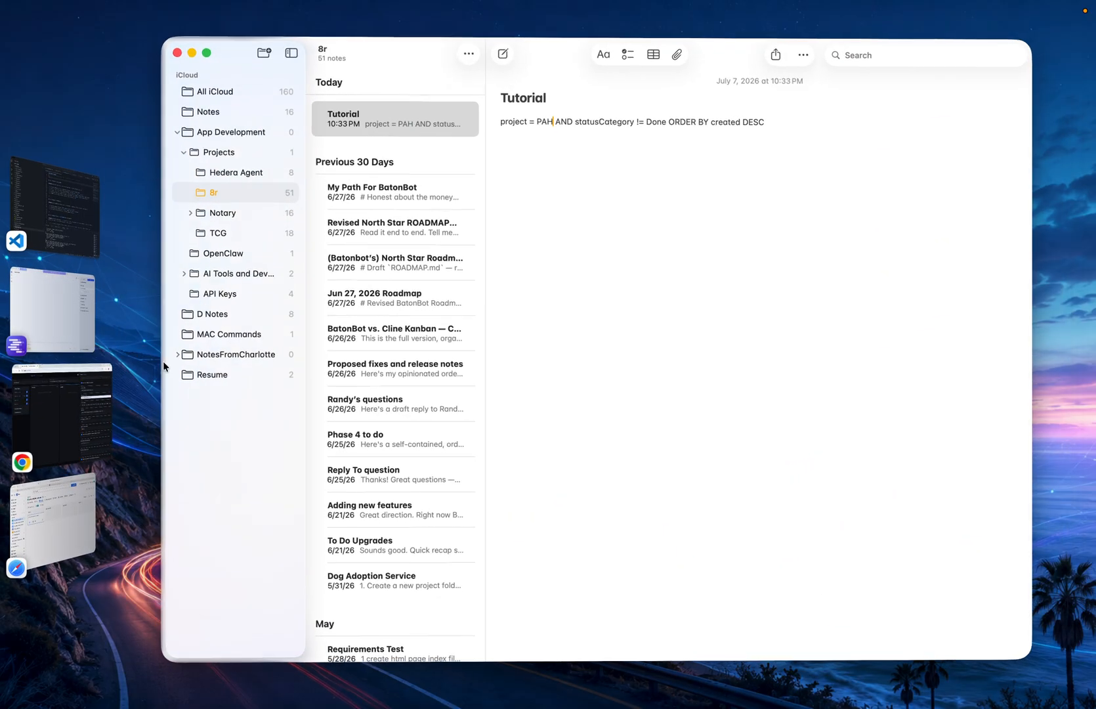
{"action": "left_click_drag", "start_coordinate": [760, 115], "coordinate": [495, 120]}
{"action": "key", "text": "super+c"}
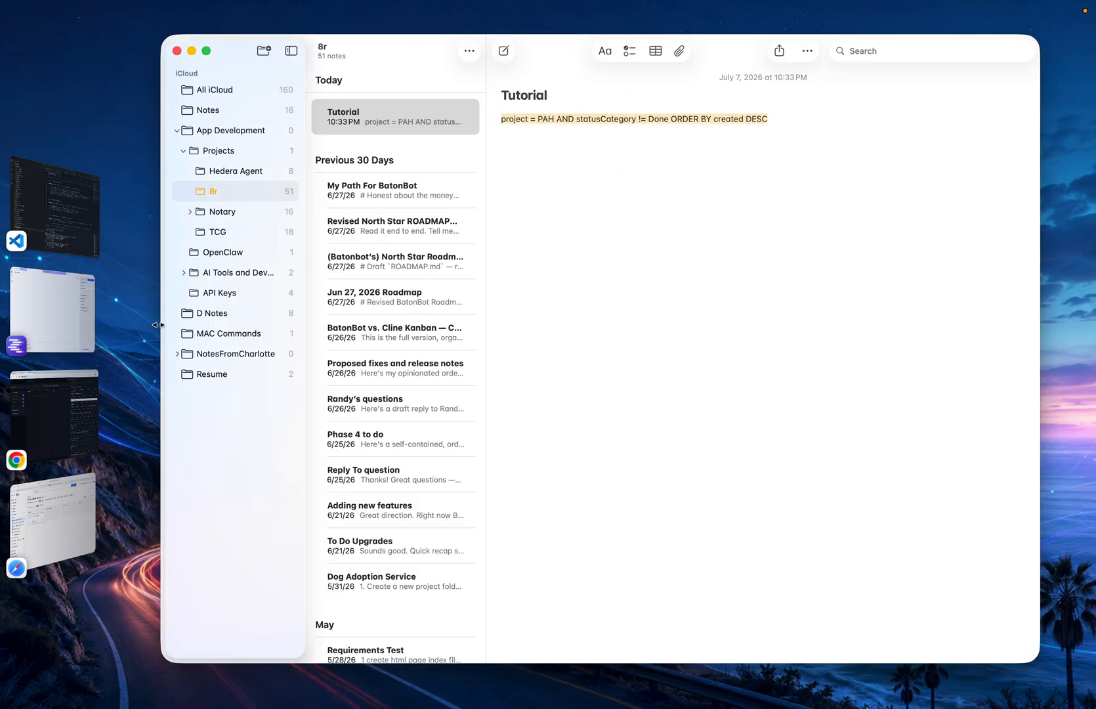
{"action": "left_click", "coordinate": [59, 369]}
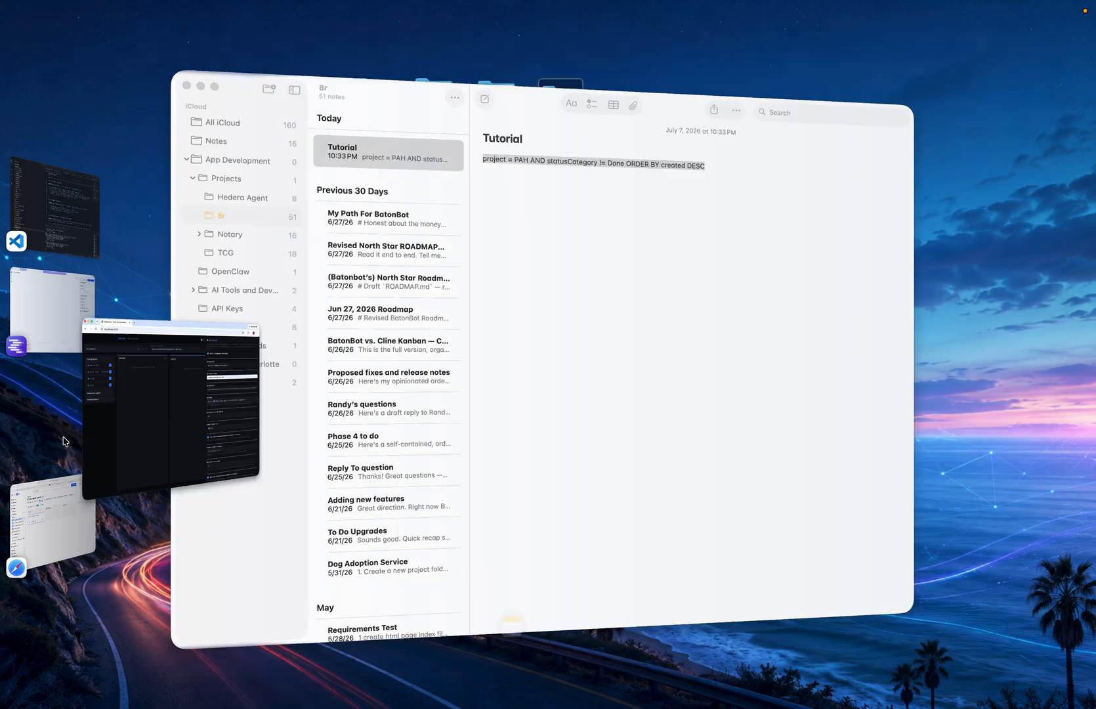
{"action": "triple_click", "coordinate": [791, 348]}
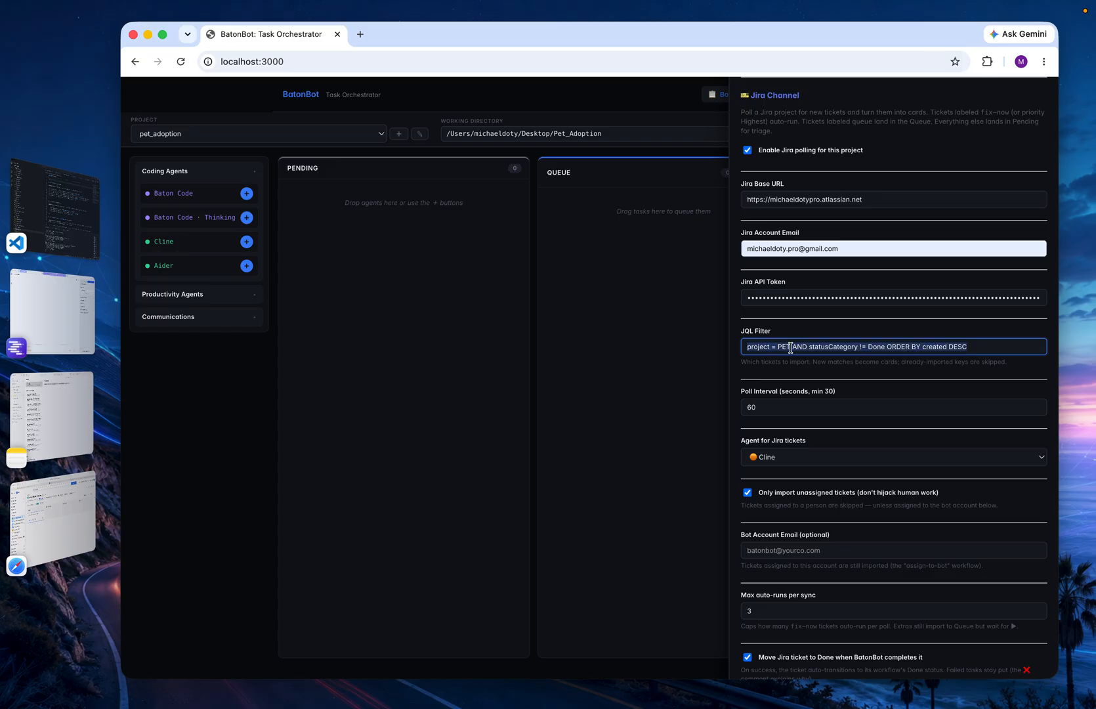
{"action": "key", "text": "super+v"}
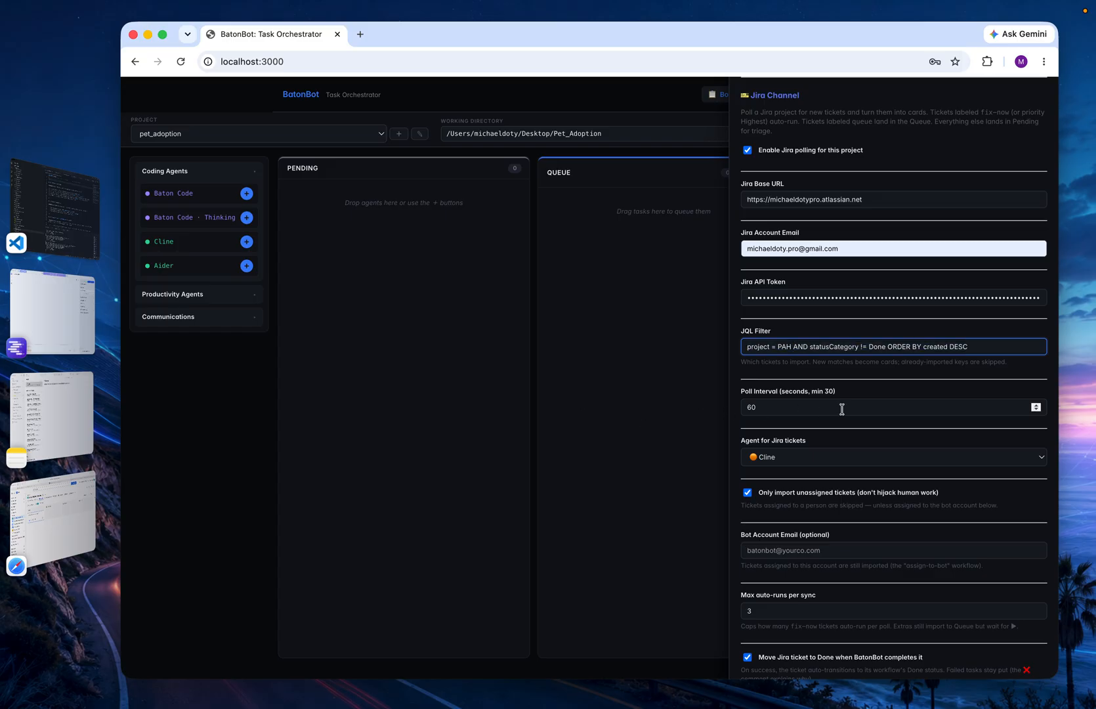
{"action": "scroll", "coordinate": [842, 408], "scroll_direction": "down", "scroll_amount": 1}
{"action": "scroll", "coordinate": [842, 409], "scroll_direction": "down", "scroll_amount": 5}
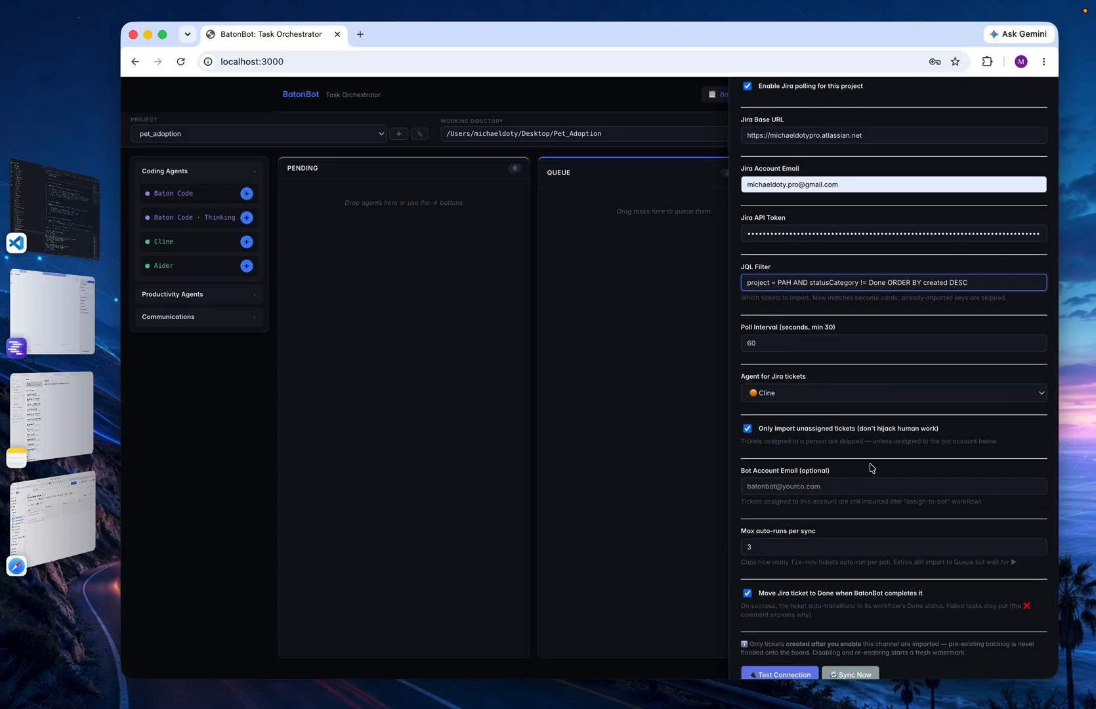
Test BatonBot's Jira connection, save the pet_adoption project changes and dismiss the confirmation
{"action": "scroll", "coordinate": [852, 204], "scroll_direction": "down", "scroll_amount": 3}
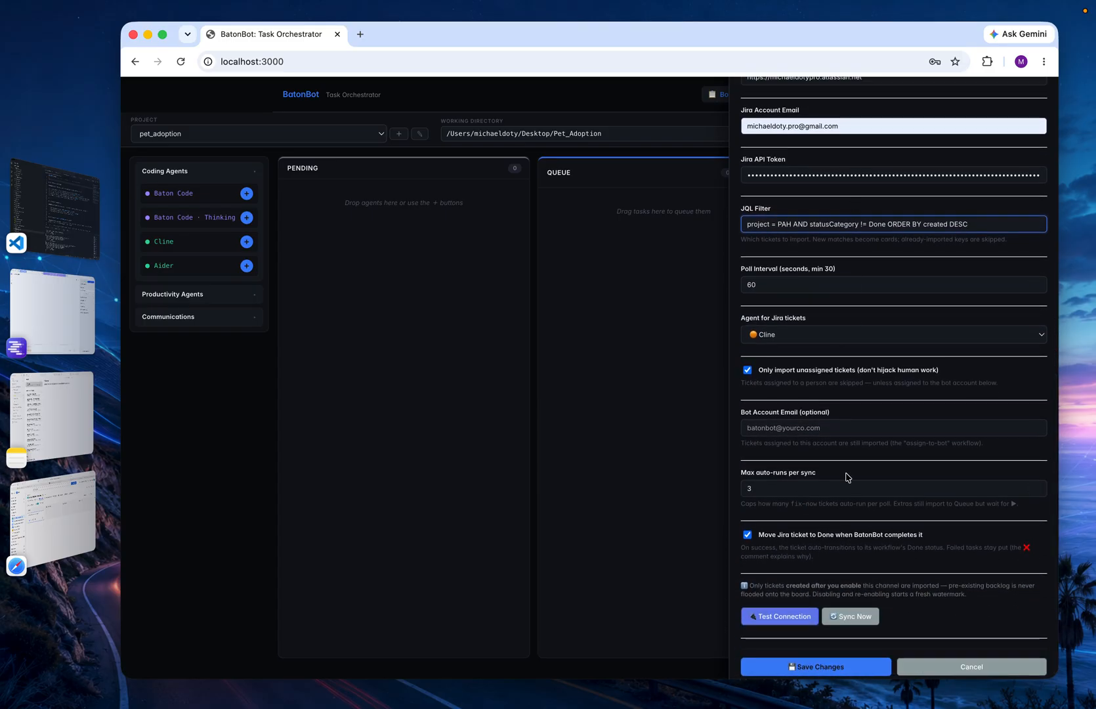
{"action": "scroll", "coordinate": [846, 477], "scroll_direction": "down", "scroll_amount": 1}
{"action": "left_click", "coordinate": [781, 610]}
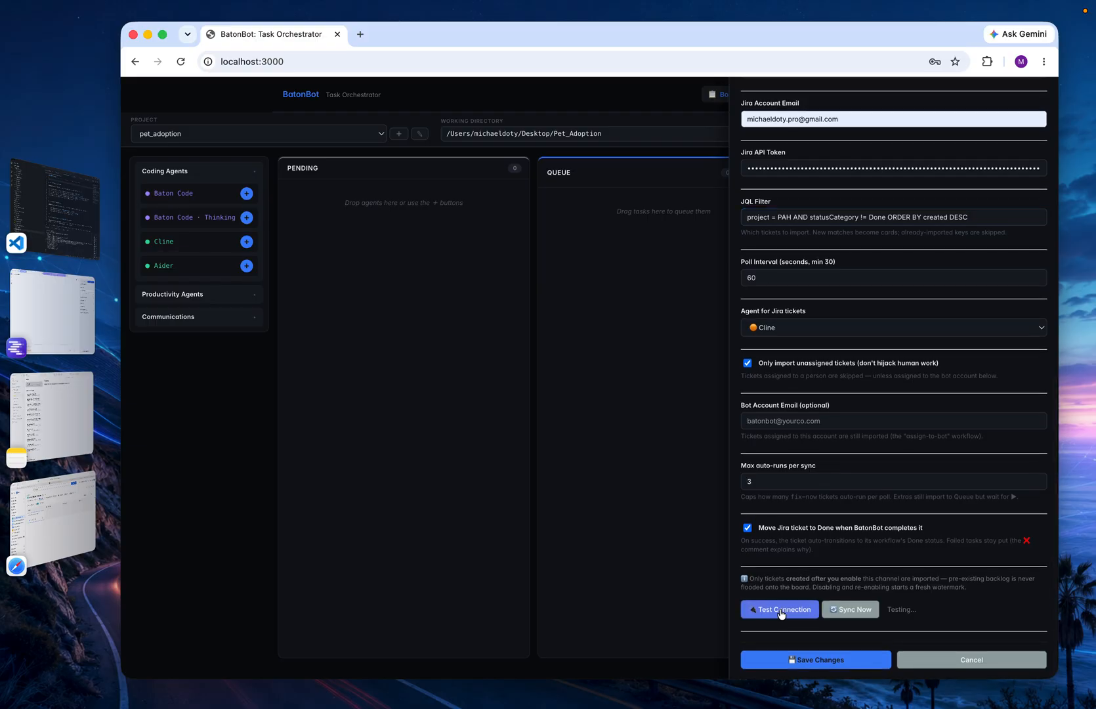
{"action": "left_click", "coordinate": [820, 667]}
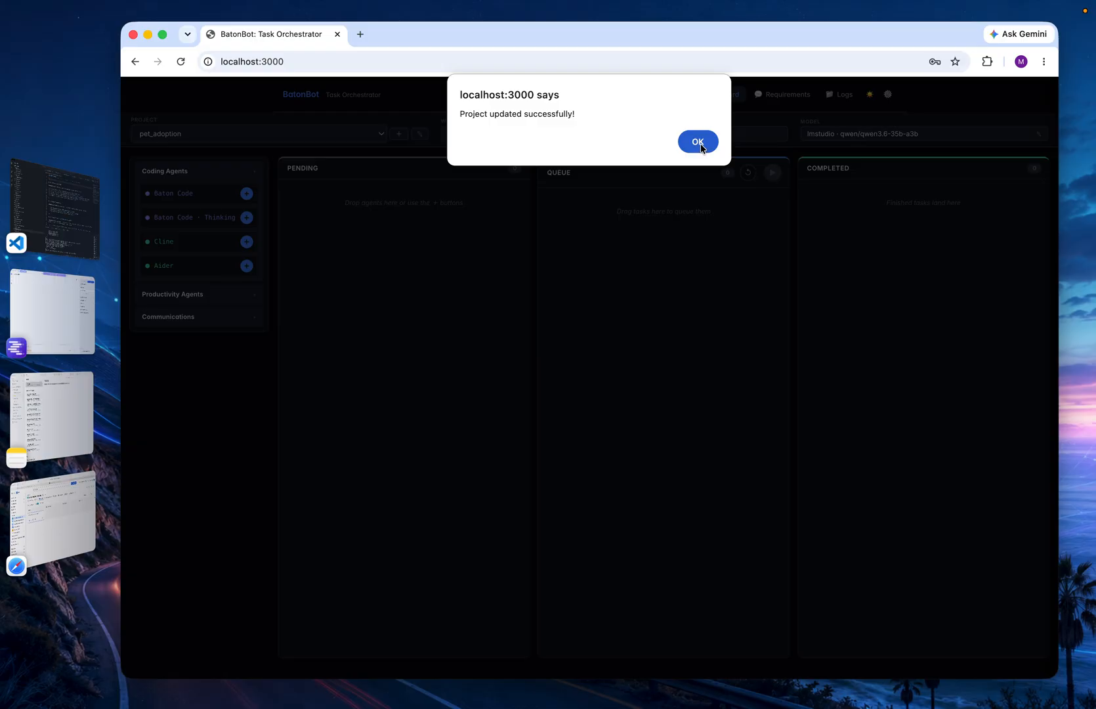
{"action": "left_click", "coordinate": [699, 144]}
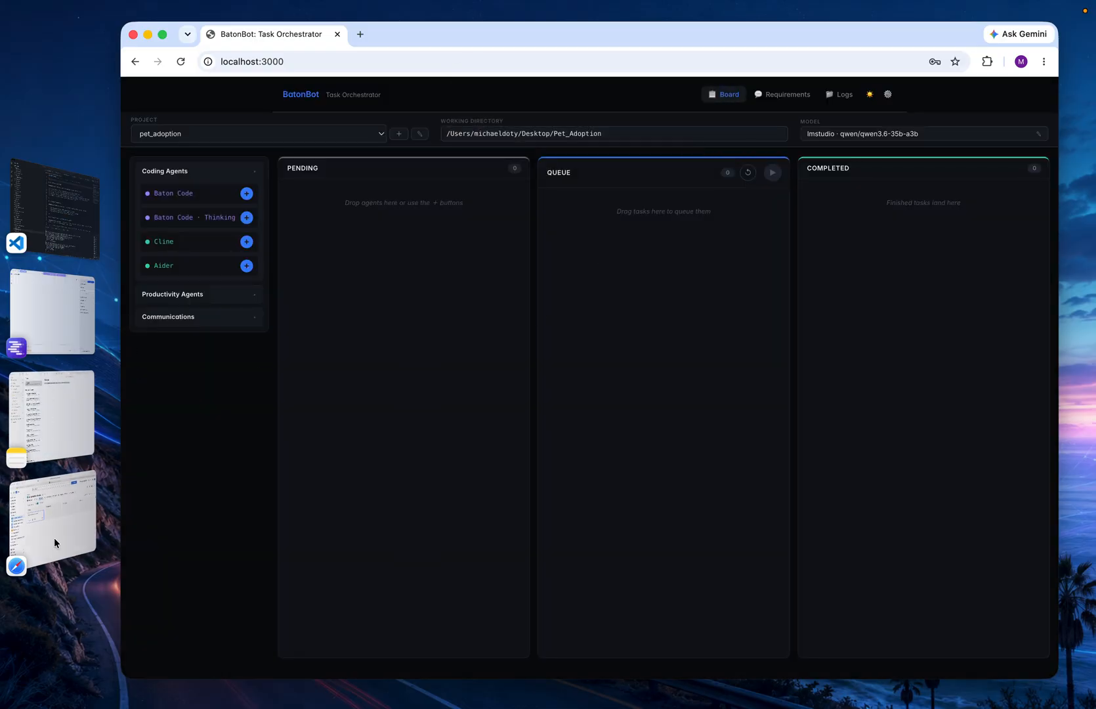
Switch to Jira and add the task 'Create index.html that says "Adopt a Pet!!"' to the To Do column of pet_adoption_house
{"action": "left_click", "coordinate": [74, 530]}
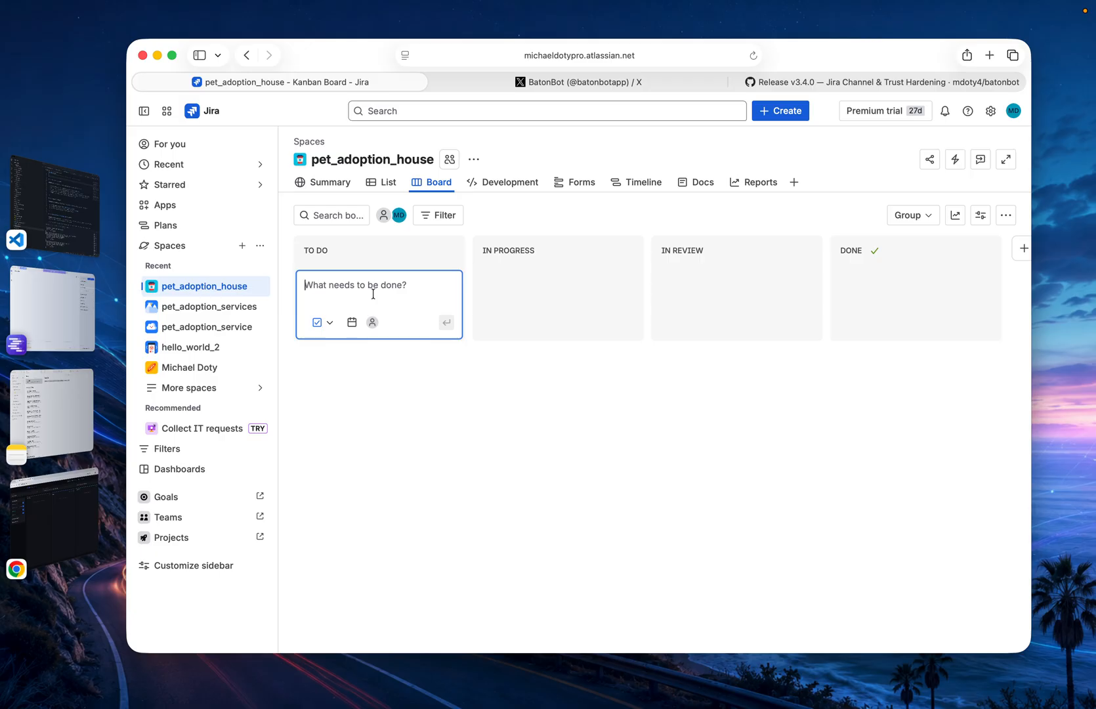
{"action": "type", "text": "Create"}
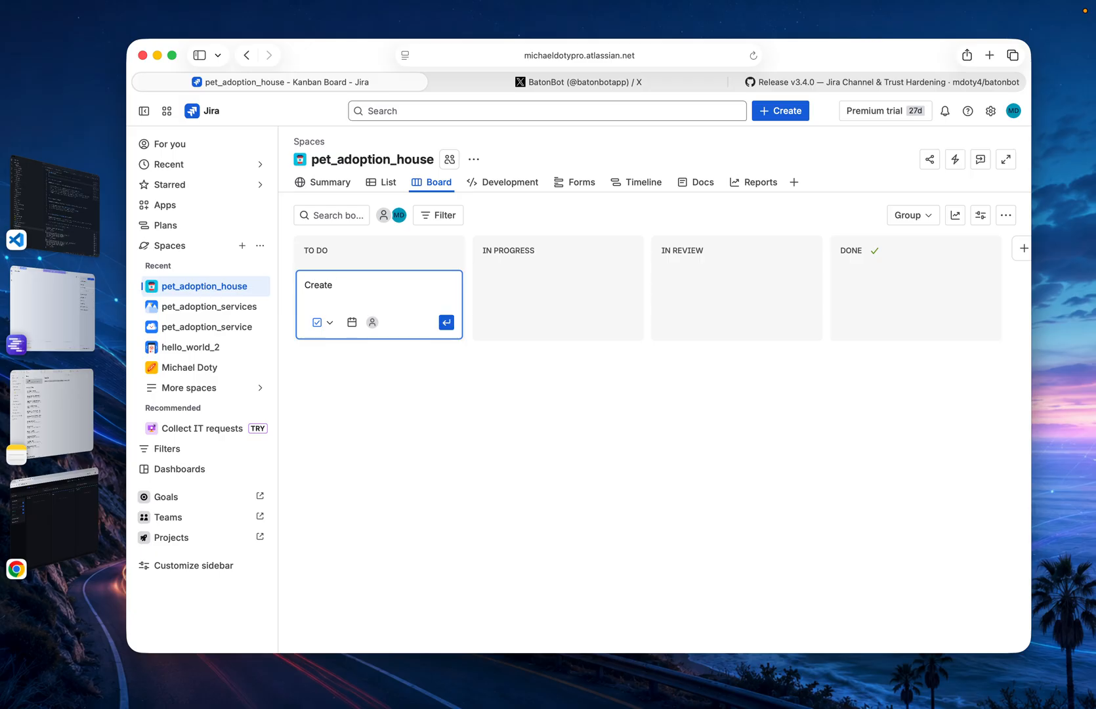
{"action": "type", "text": " index.html that says \"Adopt a"}
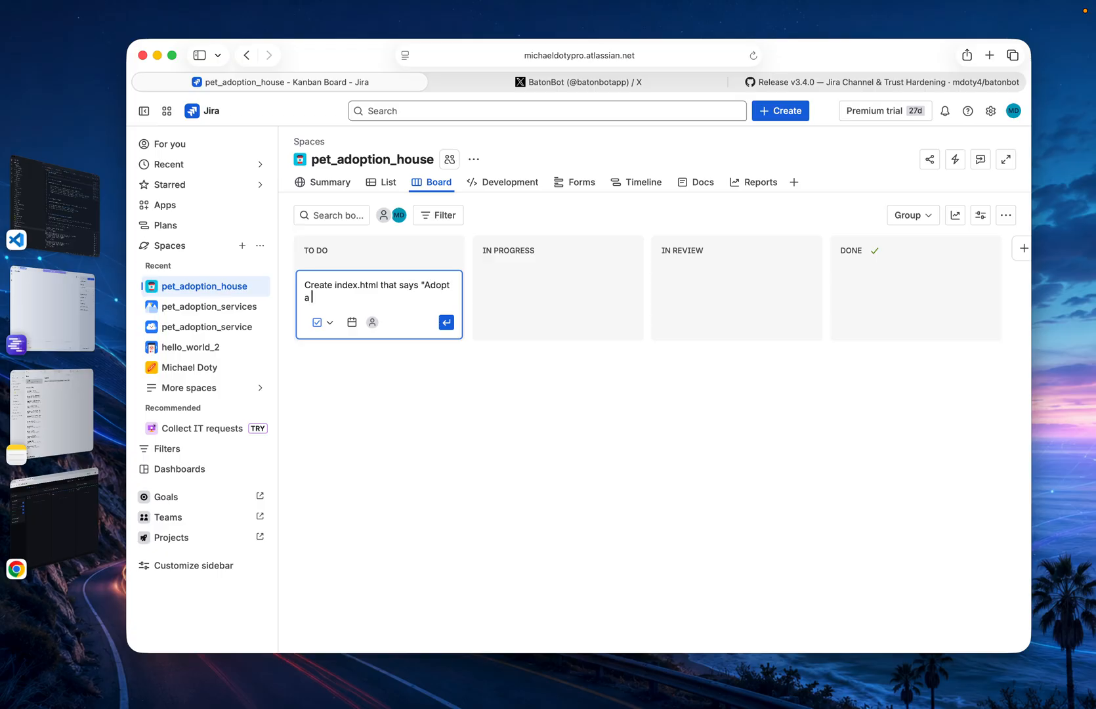
{"action": "type", "text": " Pet!!"}
{"action": "left_click", "coordinate": [446, 322]}
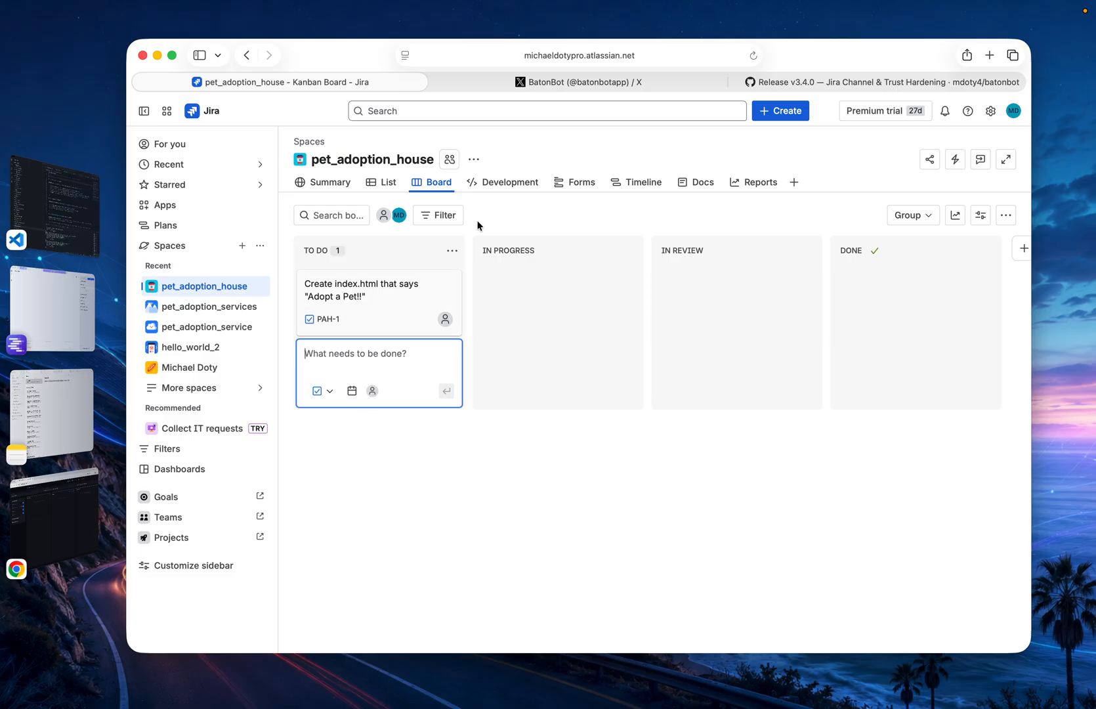
Return to BatonBot, sync the Jira Channel immediately from the pet_adoption project settings, and close the settings
{"action": "left_click", "coordinate": [42, 537]}
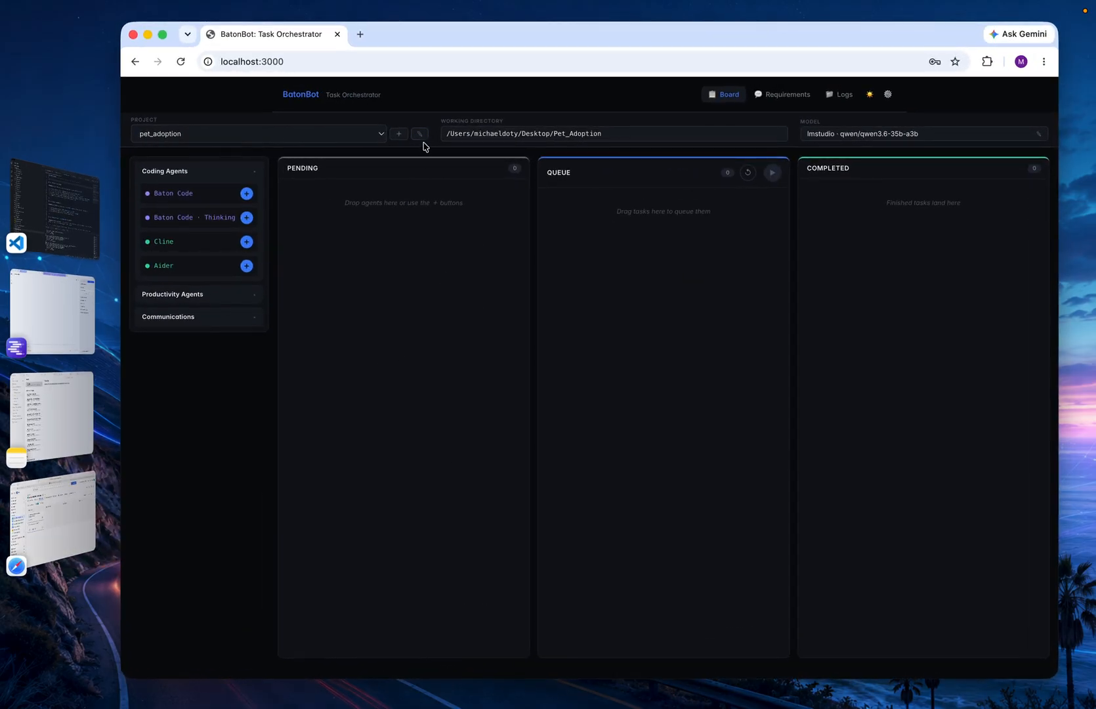
{"action": "left_click", "coordinate": [421, 135]}
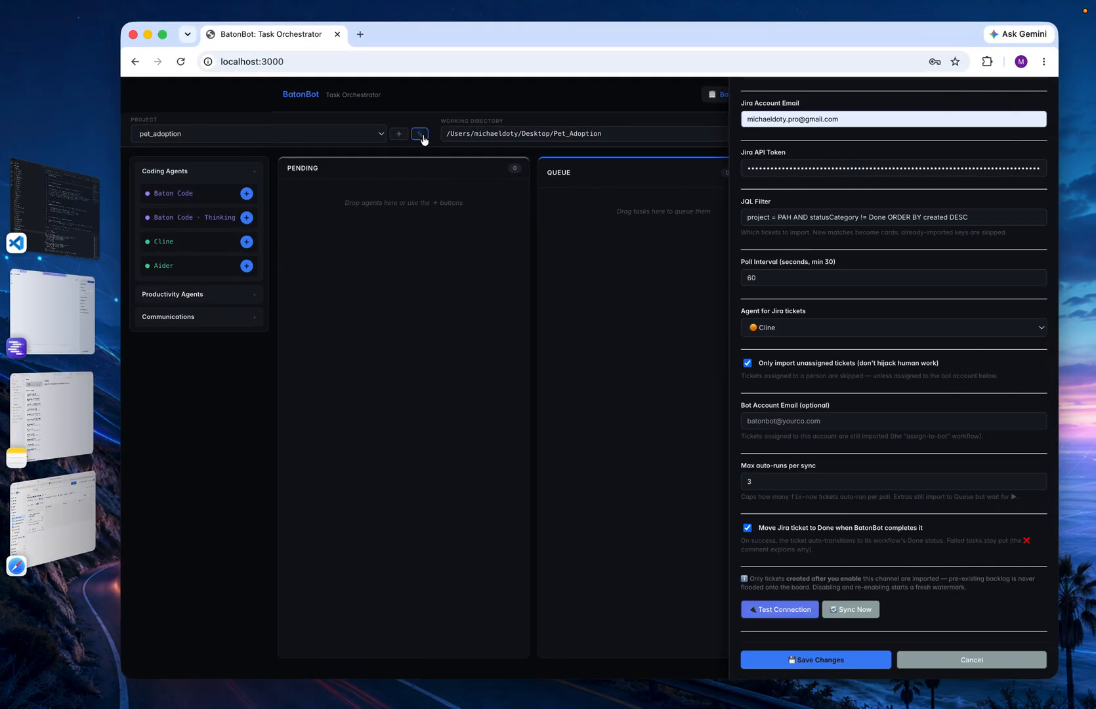
{"action": "left_click", "coordinate": [849, 609]}
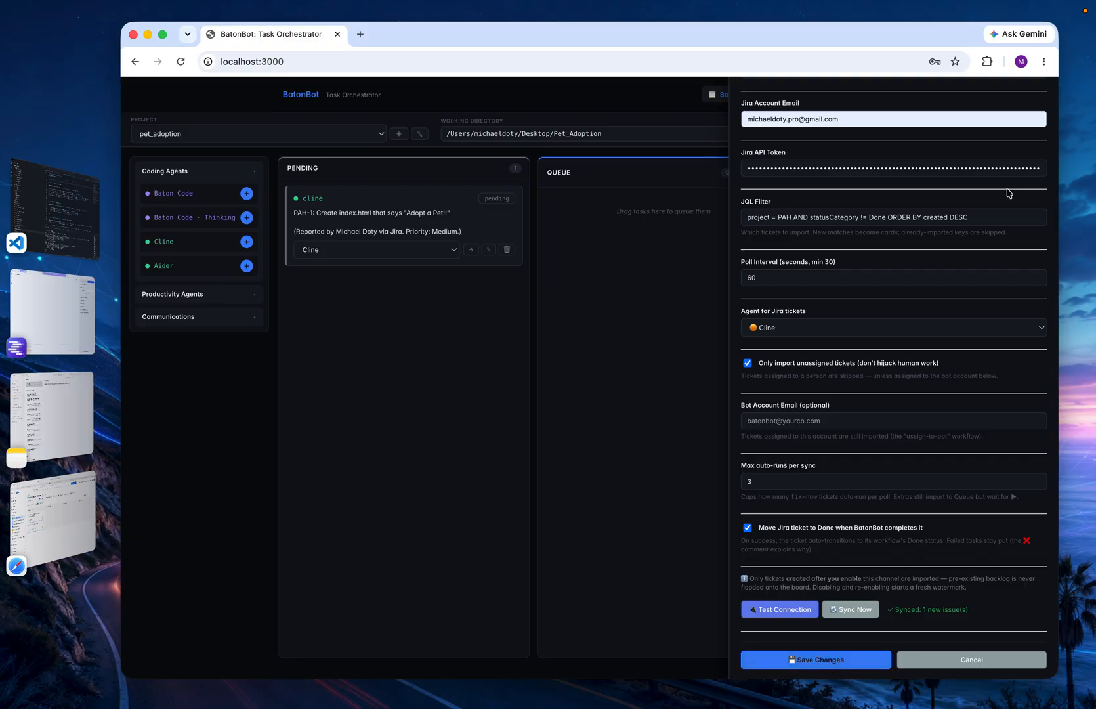
{"action": "scroll", "coordinate": [1011, 193], "scroll_direction": "up", "scroll_amount": 7}
{"action": "scroll", "coordinate": [1031, 119], "scroll_direction": "up", "scroll_amount": 3}
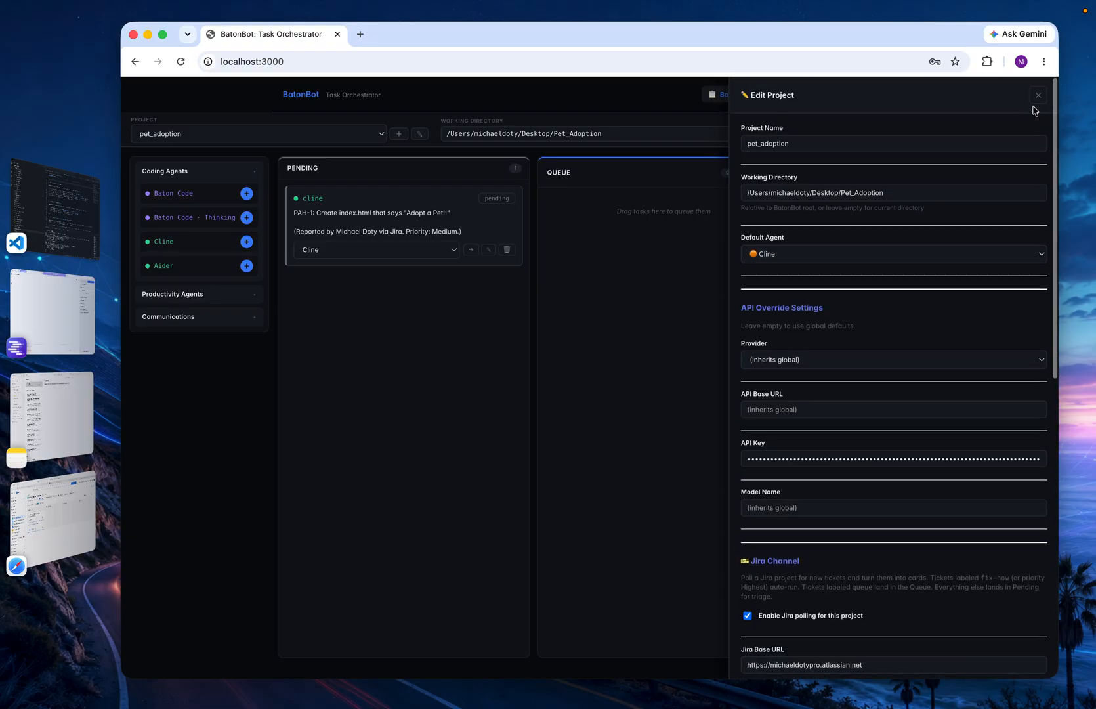
{"action": "left_click", "coordinate": [1037, 97]}
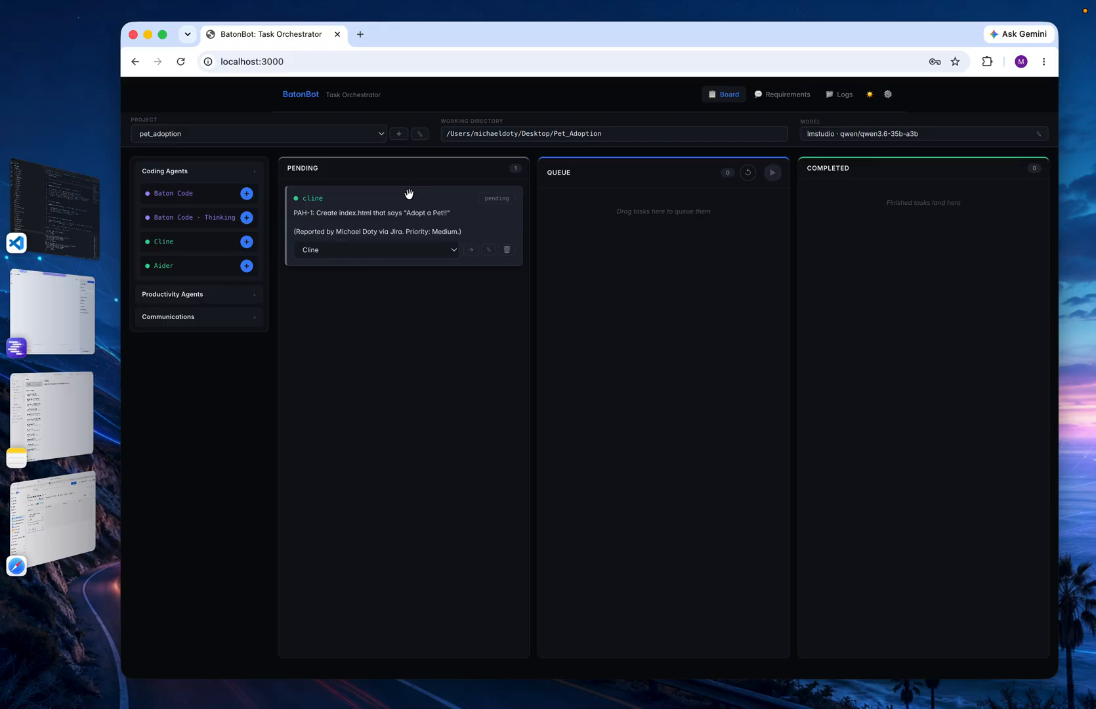
Move the PAH-1 card from Pending to Queue and run the queue
{"action": "left_click_drag", "start_coordinate": [408, 194], "coordinate": [683, 220]}
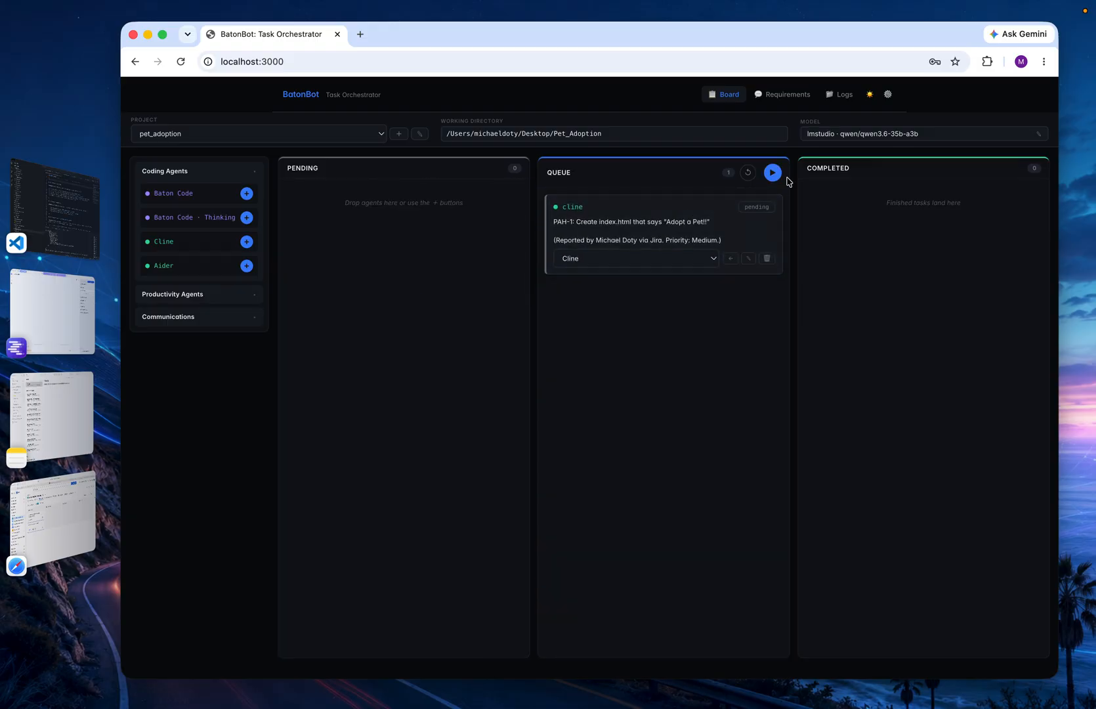
{"action": "left_click", "coordinate": [776, 173]}
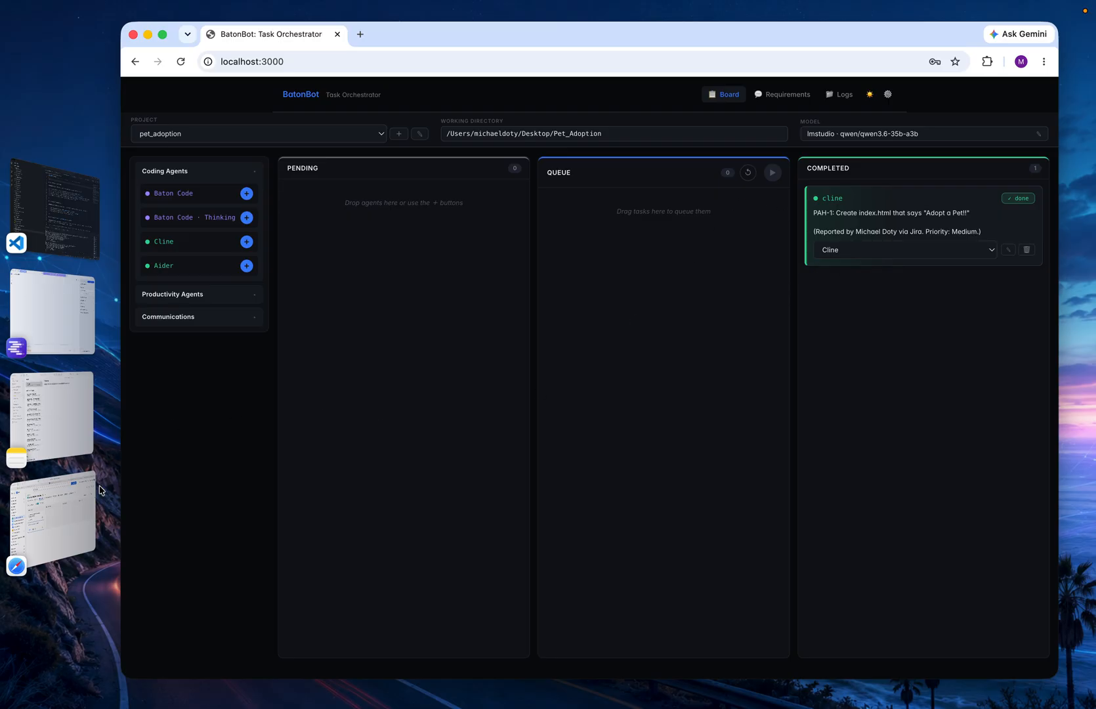
Switch to Jira, reload the pet_adoption_house board and examine the space summary's status overview and recent activity
{"action": "left_click", "coordinate": [80, 508]}
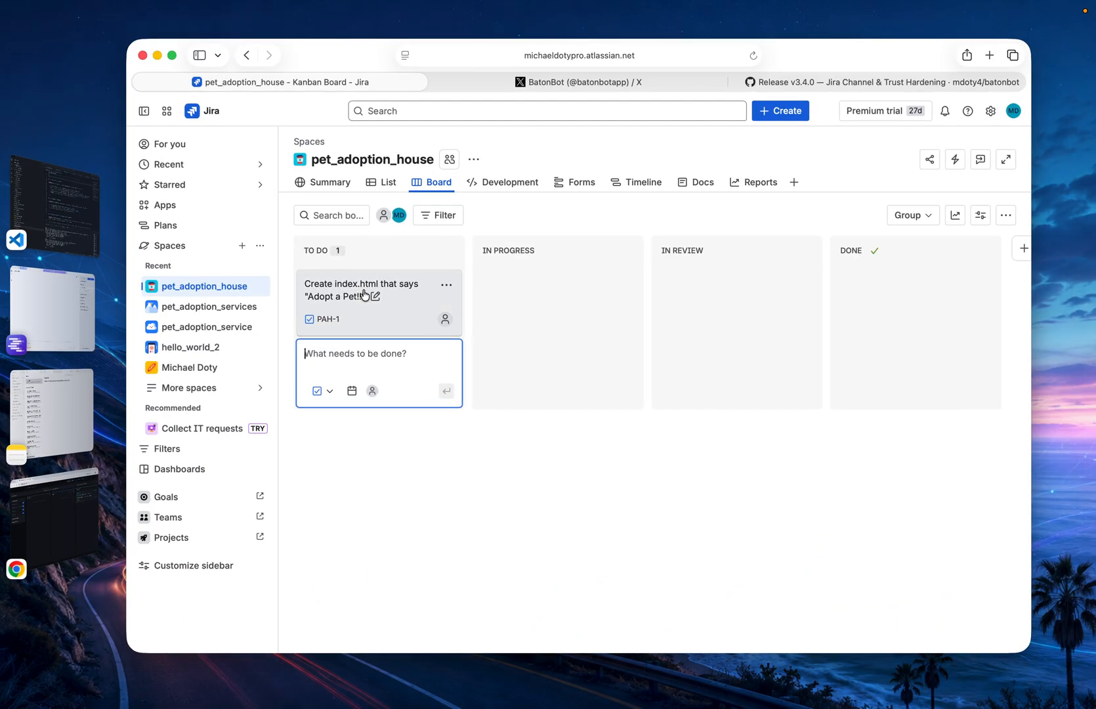
{"action": "left_click", "coordinate": [753, 55]}
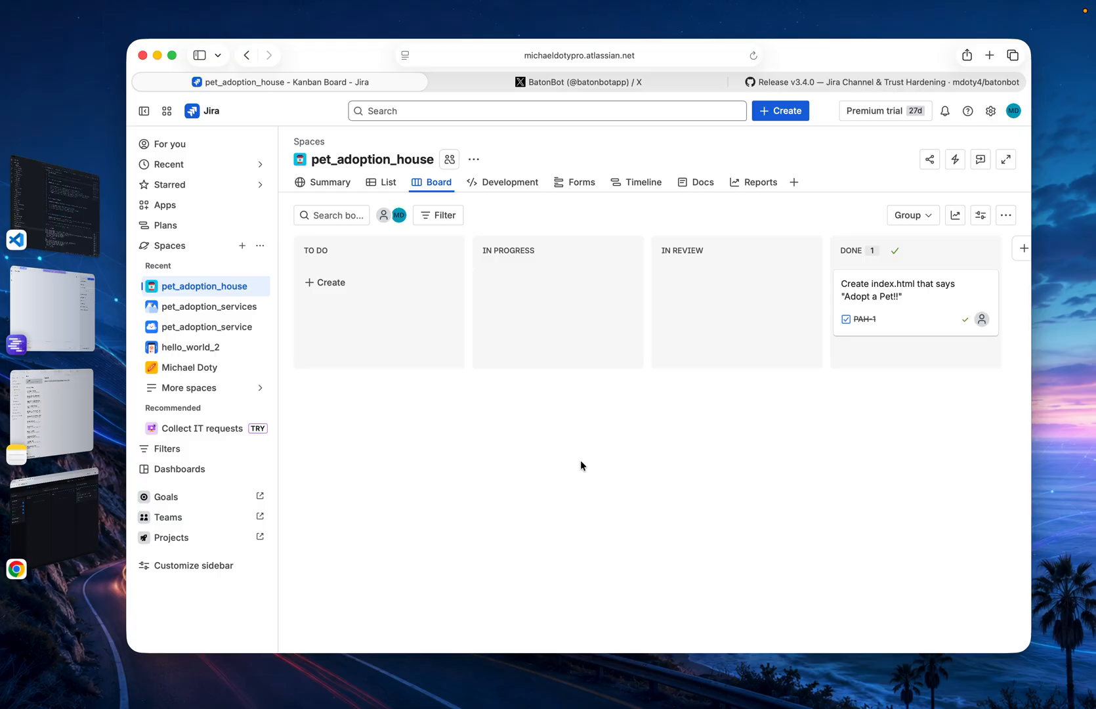
{"action": "left_click", "coordinate": [328, 184]}
{"action": "scroll", "coordinate": [414, 310], "scroll_direction": "down", "scroll_amount": 7}
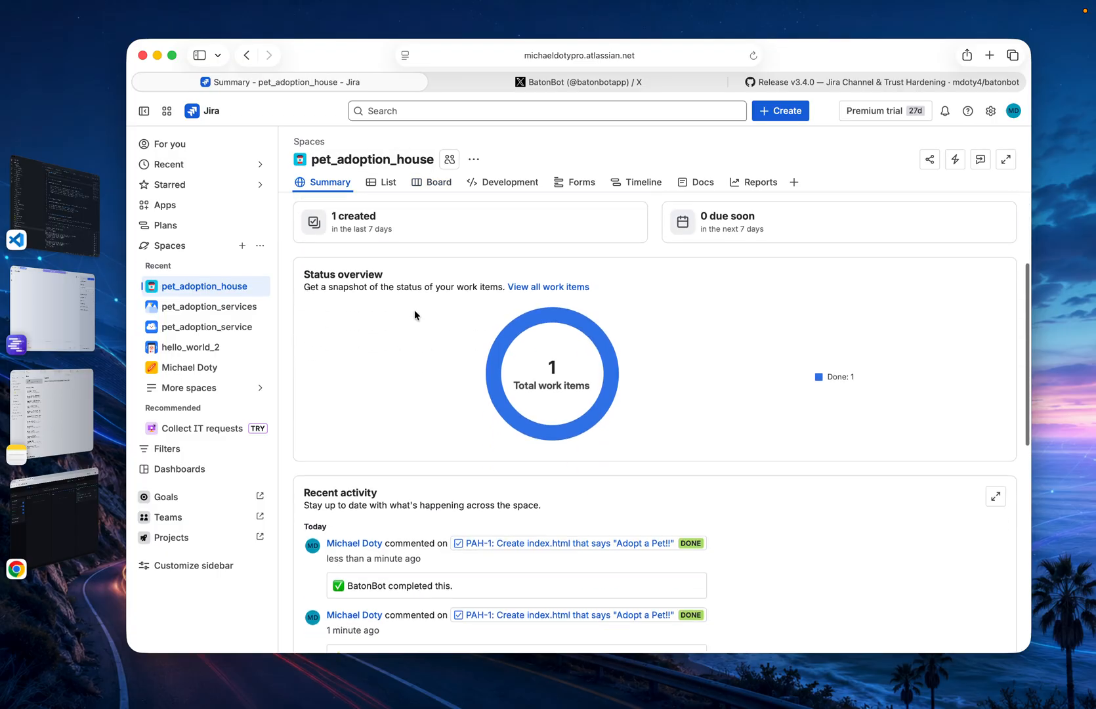
{"action": "scroll", "coordinate": [414, 310], "scroll_direction": "down", "scroll_amount": 3}
{"action": "scroll", "coordinate": [456, 321], "scroll_direction": "up", "scroll_amount": 3}
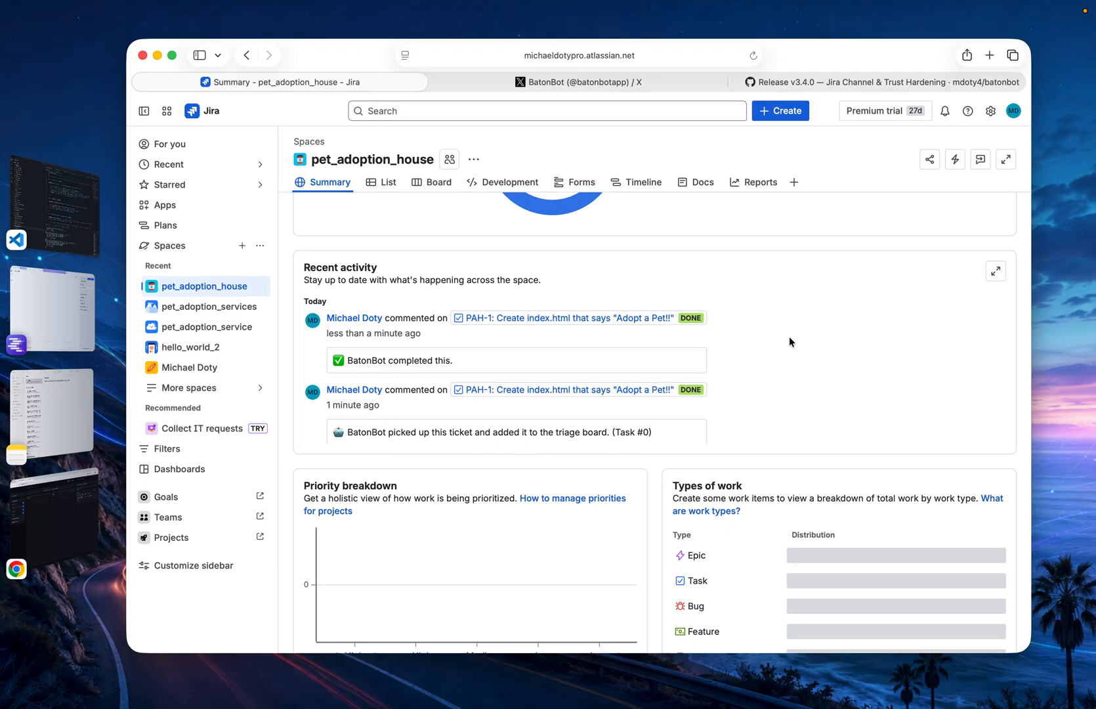
{"action": "scroll", "coordinate": [789, 335], "scroll_direction": "up", "scroll_amount": 3}
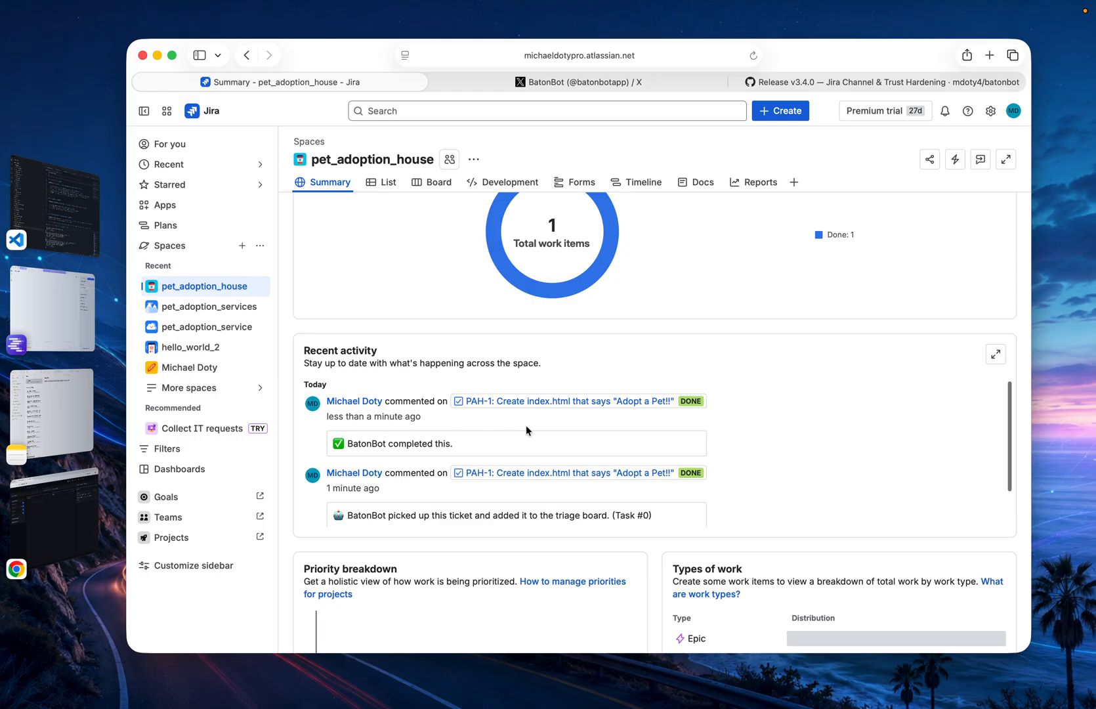
{"action": "scroll", "coordinate": [525, 430], "scroll_direction": "up", "scroll_amount": 5}
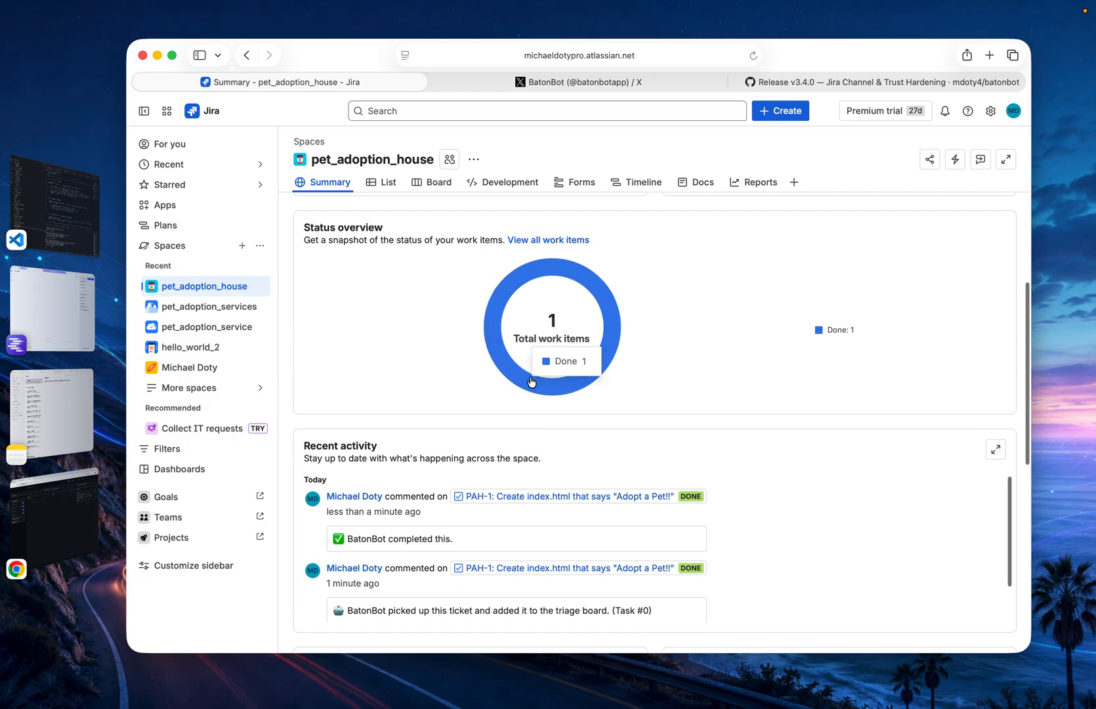
{"action": "scroll", "coordinate": [531, 381], "scroll_direction": "up", "scroll_amount": 2}
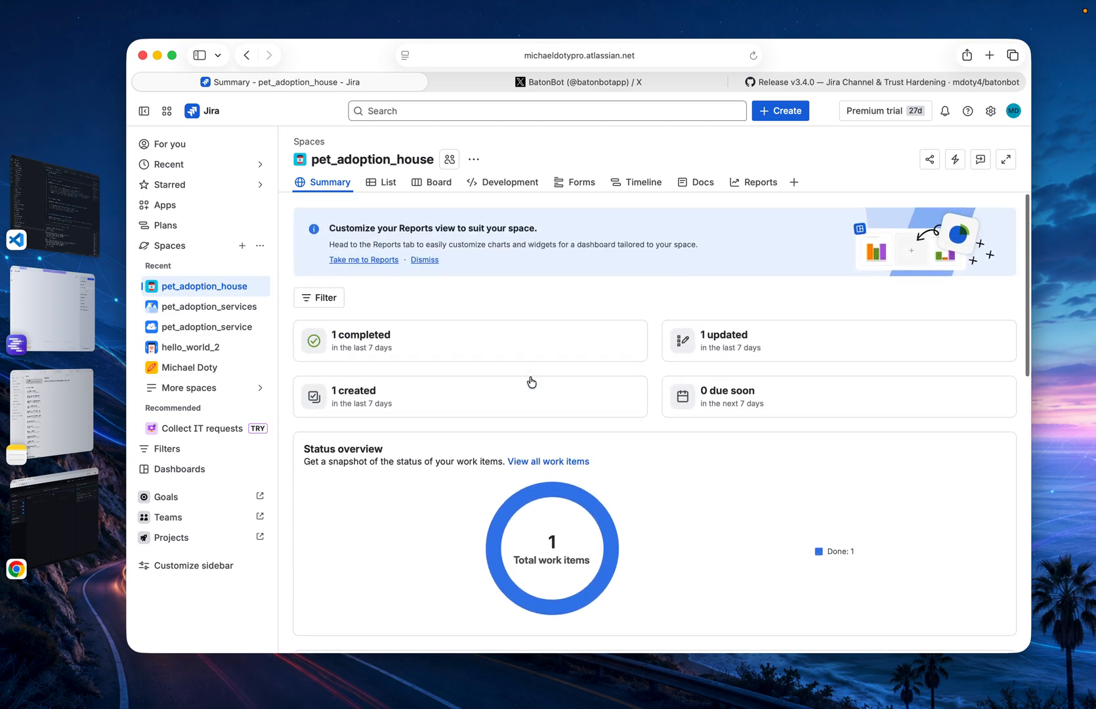
Add the task "Create CSS that make Index.html look cute" to the To Do column of the pet_adoption_house board
{"action": "left_click", "coordinate": [433, 182]}
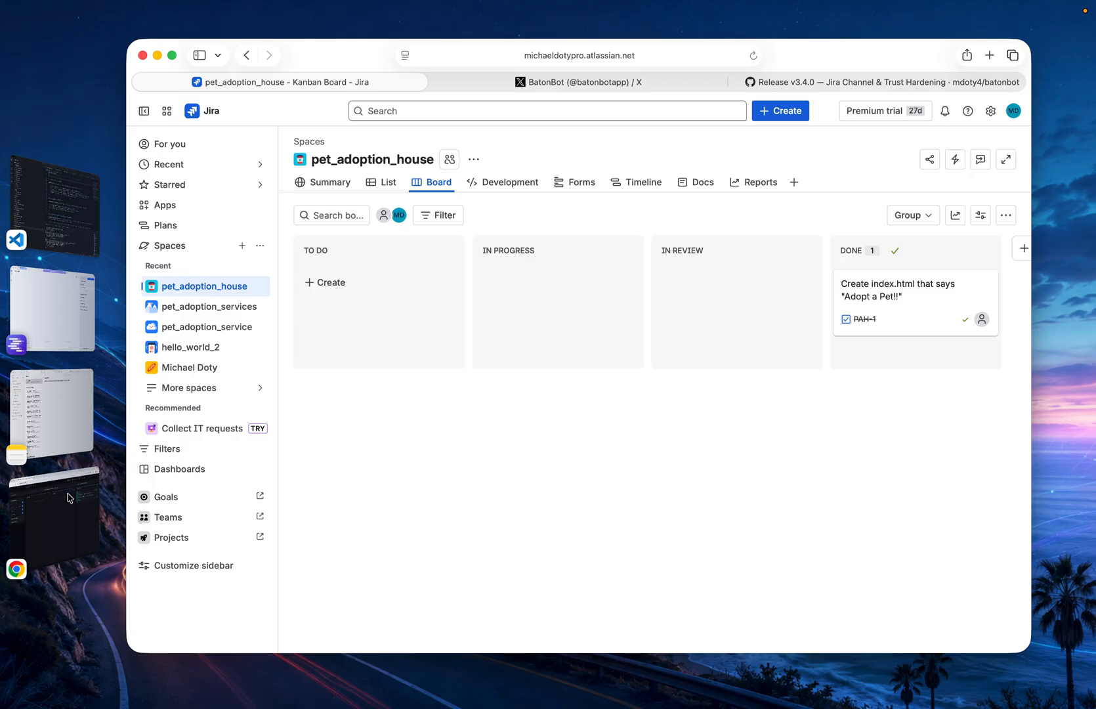
{"action": "left_click", "coordinate": [326, 289]}
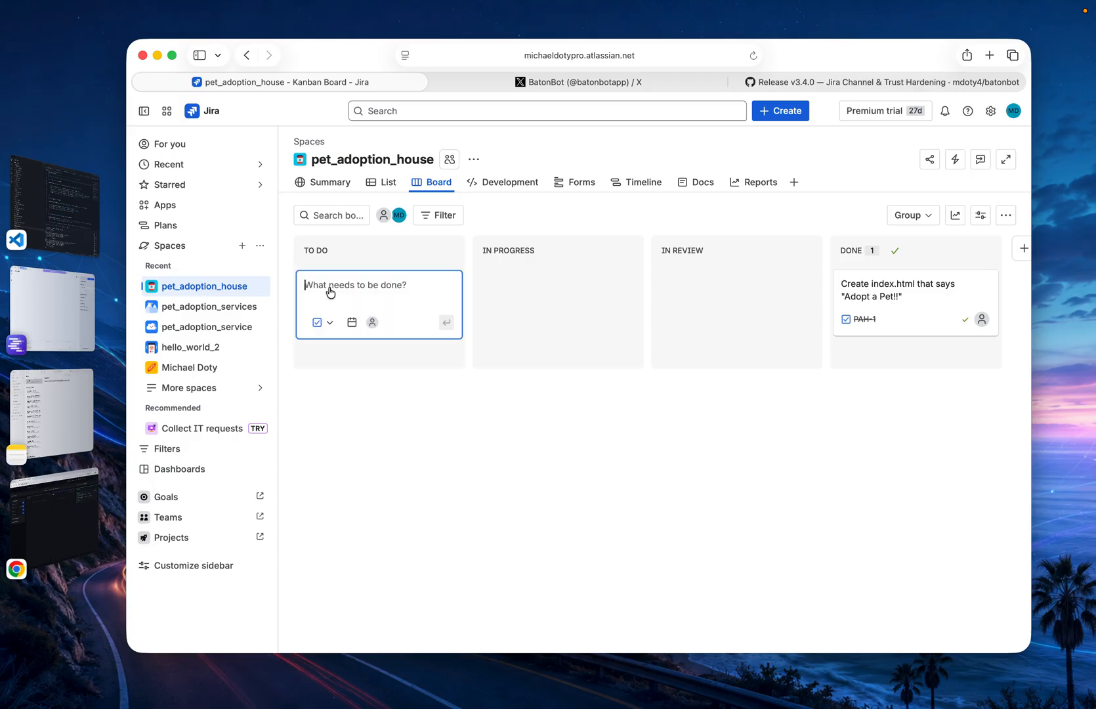
{"action": "left_click", "coordinate": [334, 328]}
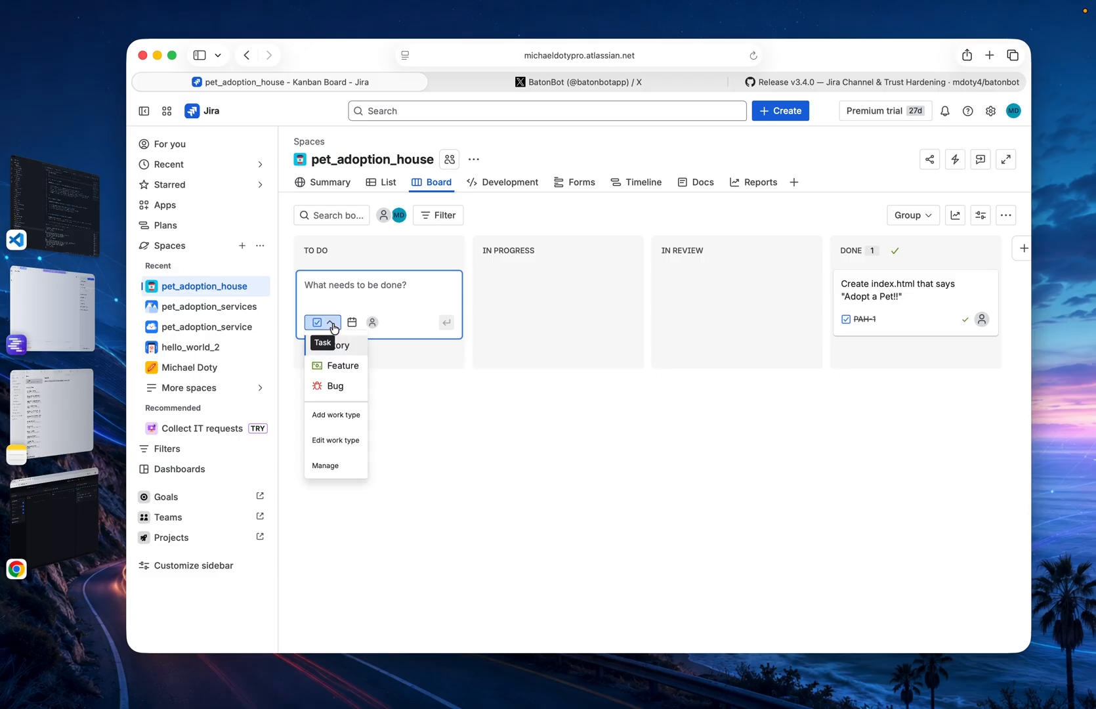
{"action": "left_click", "coordinate": [346, 296]}
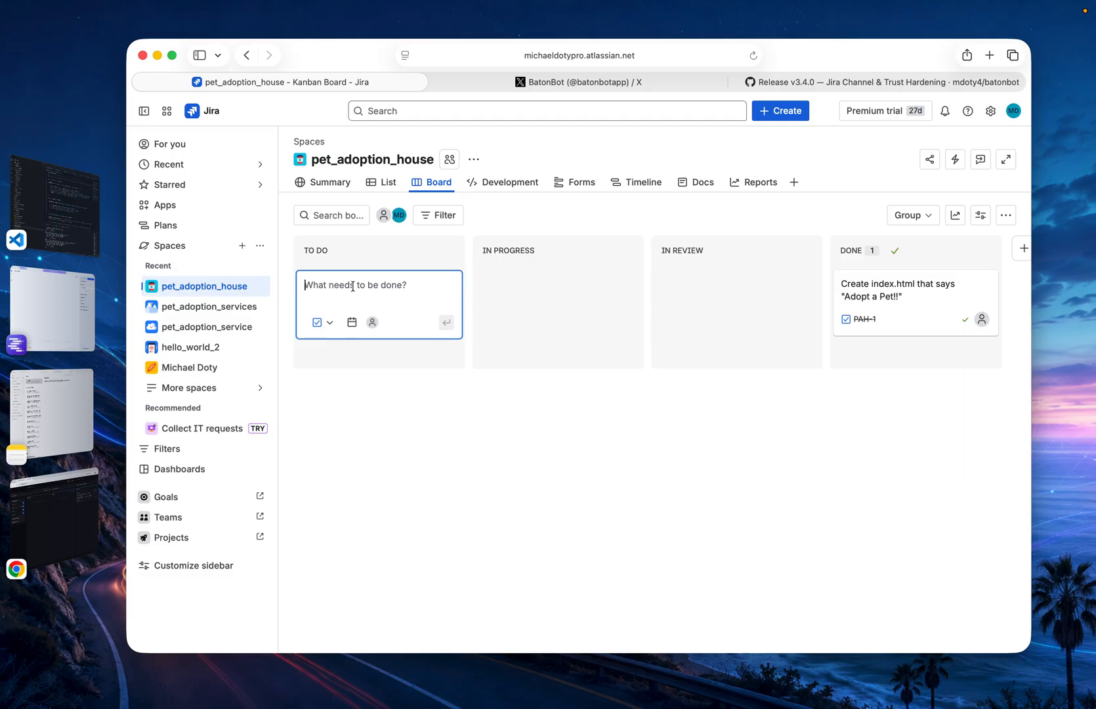
{"action": "type", "text": "Create"}
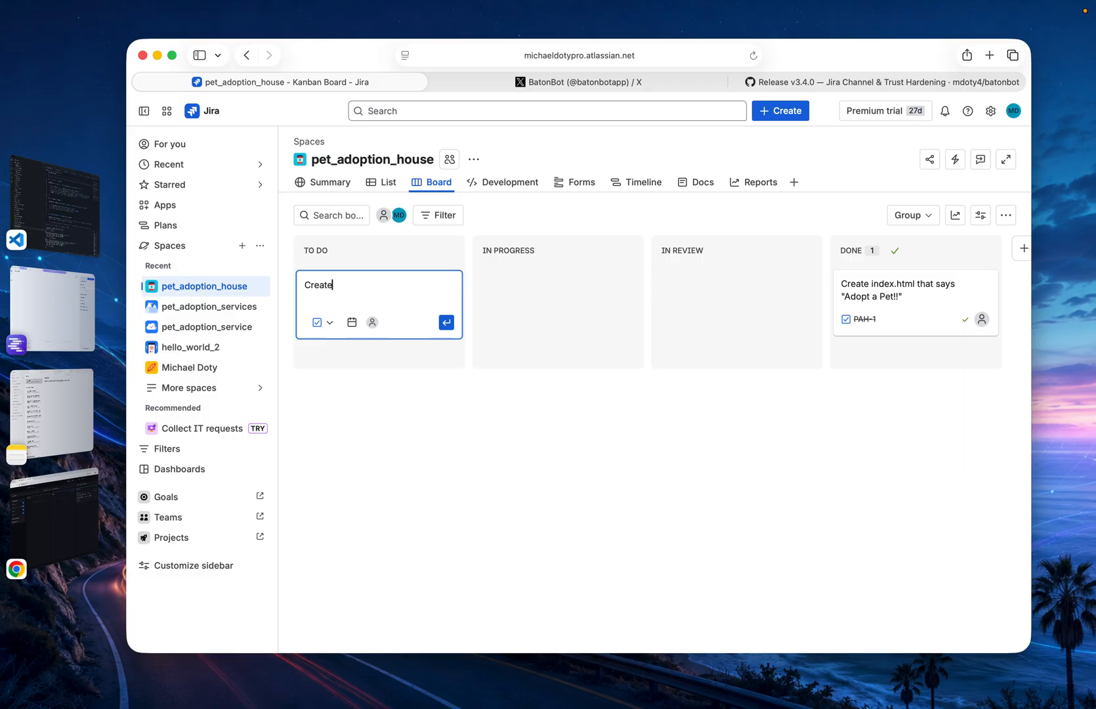
{"action": "type", "text": " CSS that make Index.html"}
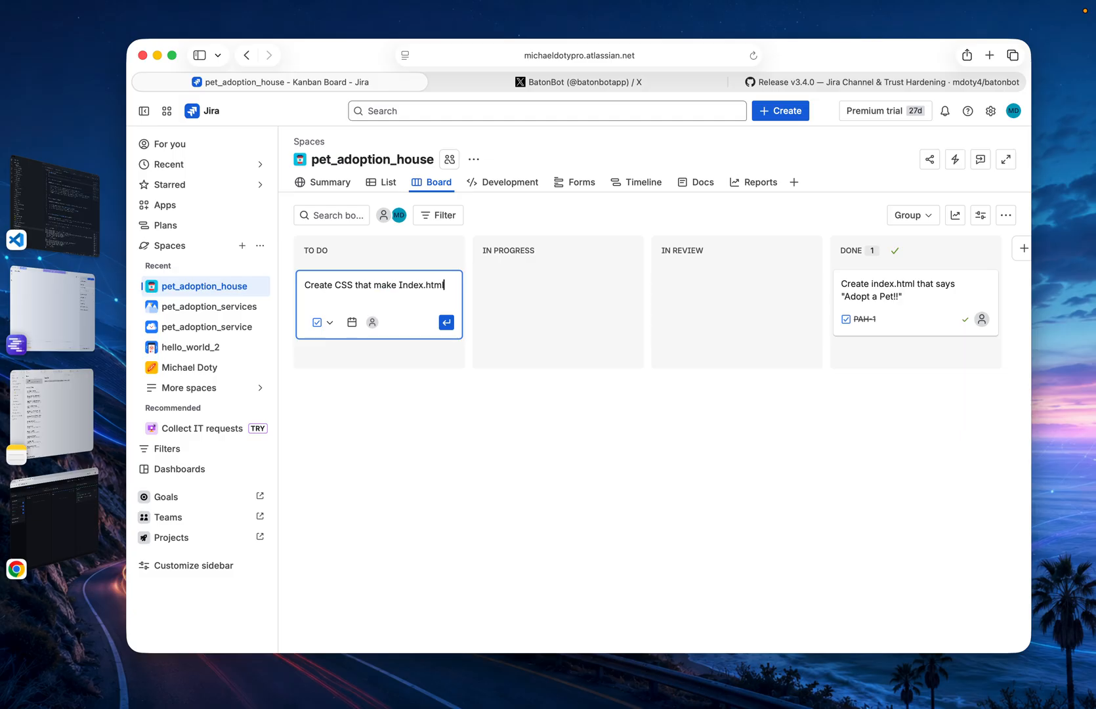
{"action": "type", "text": " look cute"}
{"action": "left_click", "coordinate": [446, 323]}
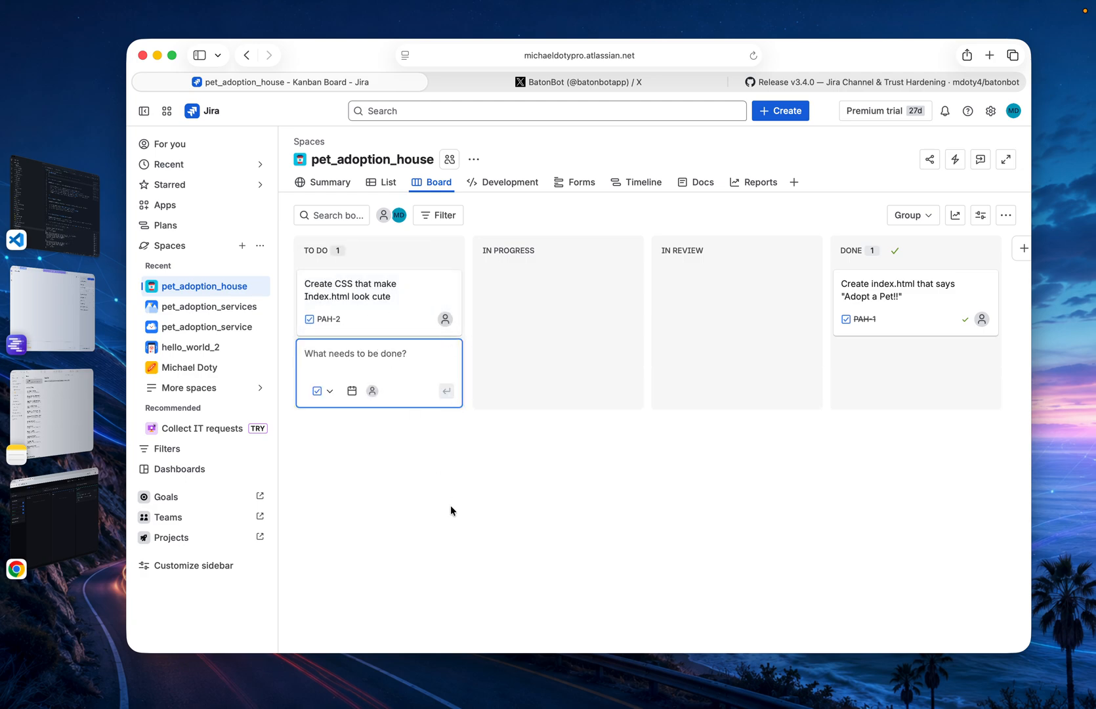
Examine the space summary's status and recent activity, revisit the Jira board, and switch to BatonBot's task board
{"action": "left_click", "coordinate": [331, 189]}
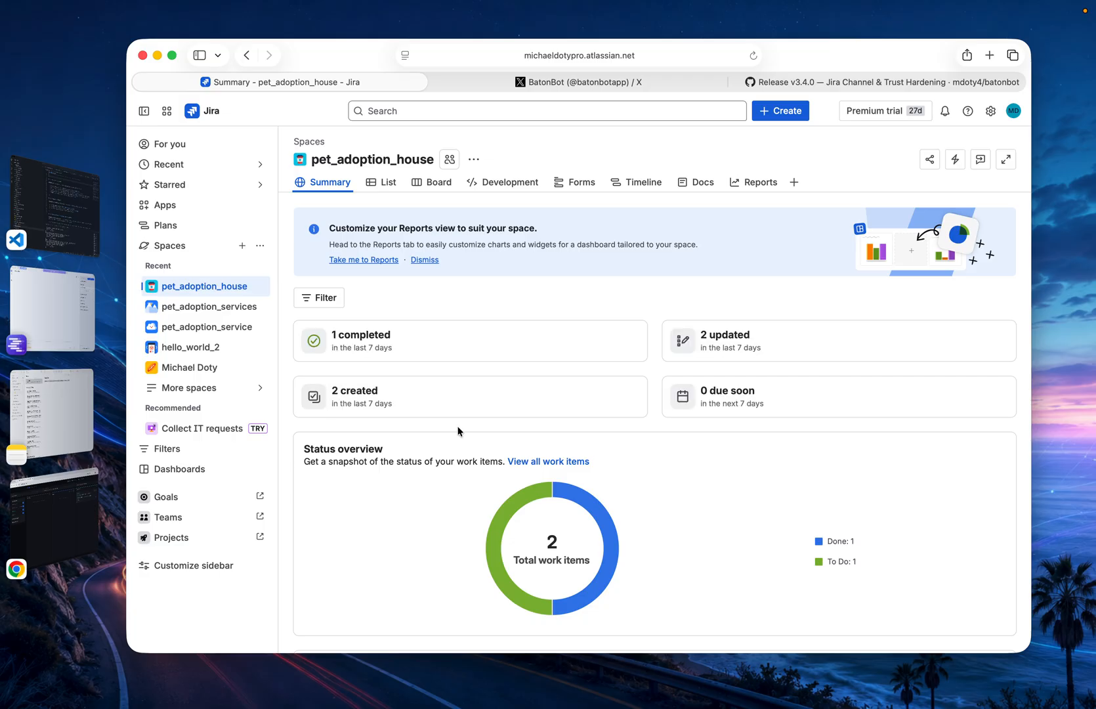
{"action": "scroll", "coordinate": [458, 430], "scroll_direction": "down", "scroll_amount": 8}
{"action": "scroll", "coordinate": [522, 369], "scroll_direction": "down", "scroll_amount": 2}
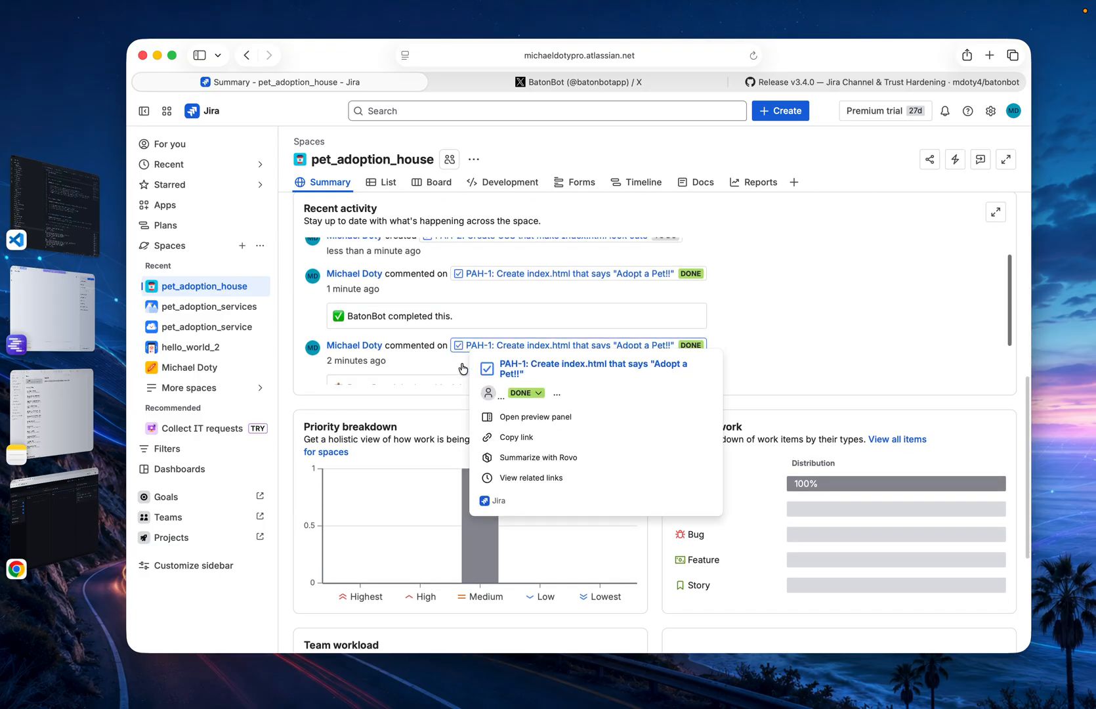
{"action": "scroll", "coordinate": [434, 355], "scroll_direction": "up", "scroll_amount": 3}
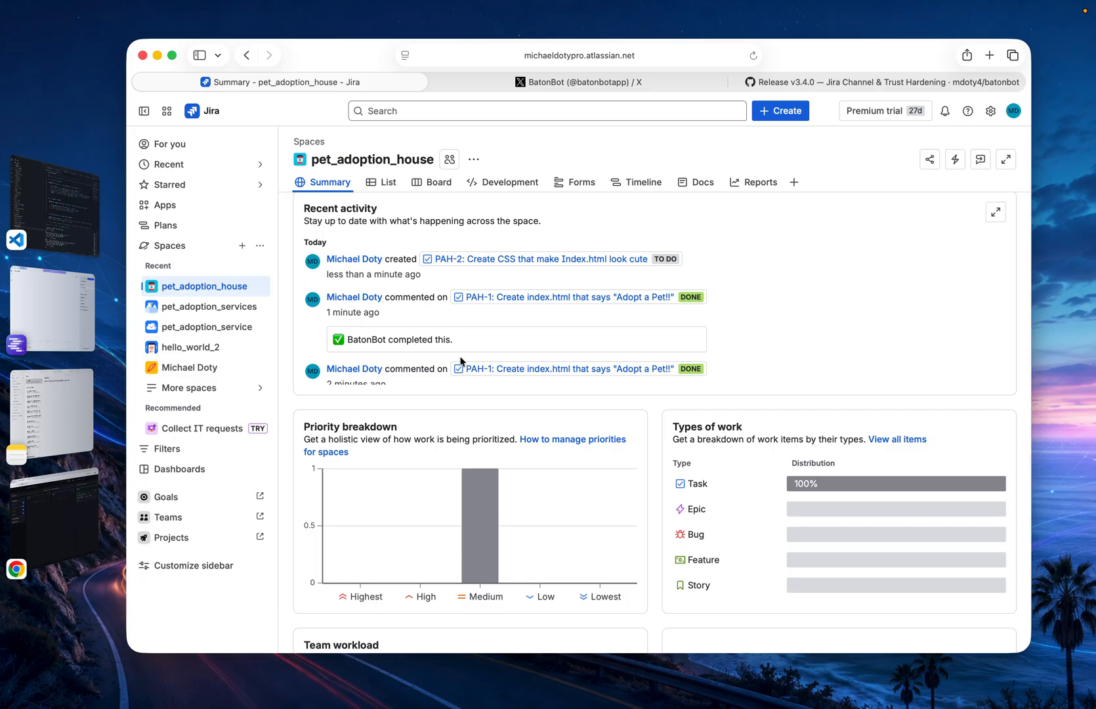
{"action": "scroll", "coordinate": [452, 351], "scroll_direction": "up", "scroll_amount": 10}
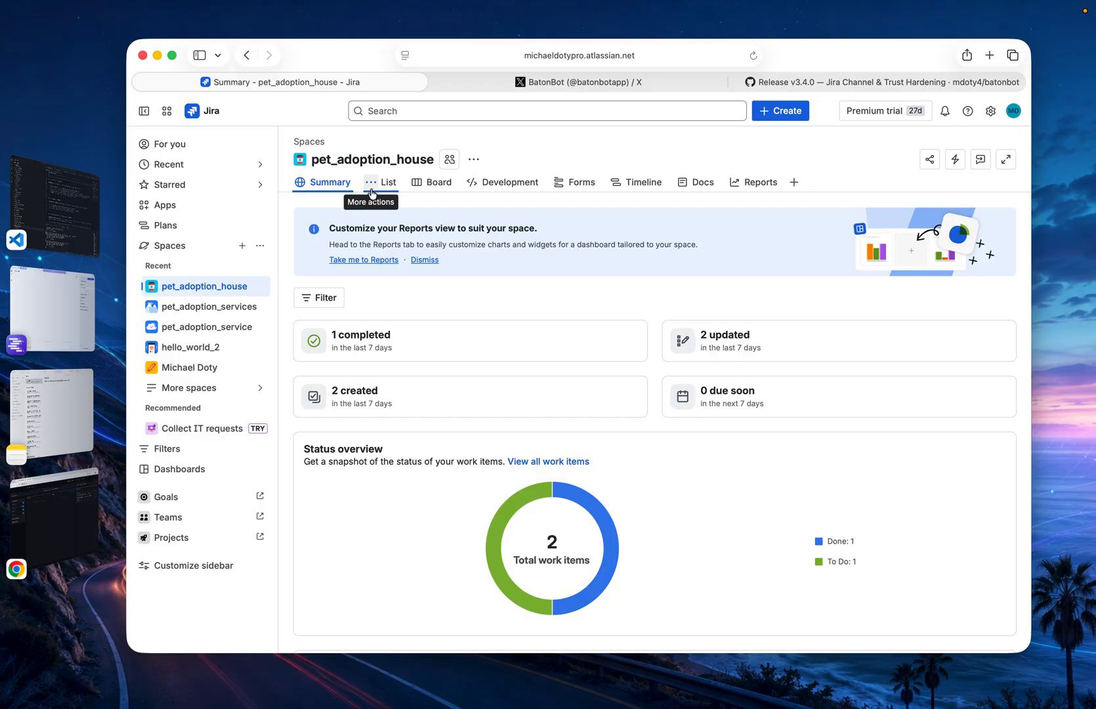
{"action": "left_click", "coordinate": [439, 188]}
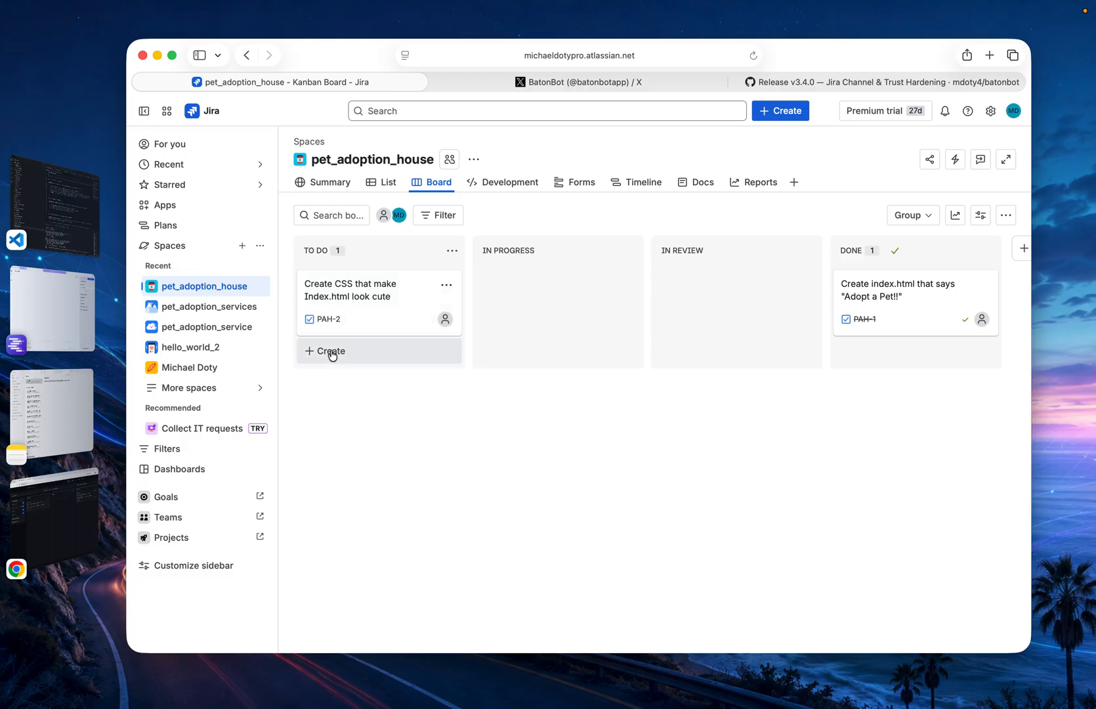
{"action": "left_click", "coordinate": [54, 512]}
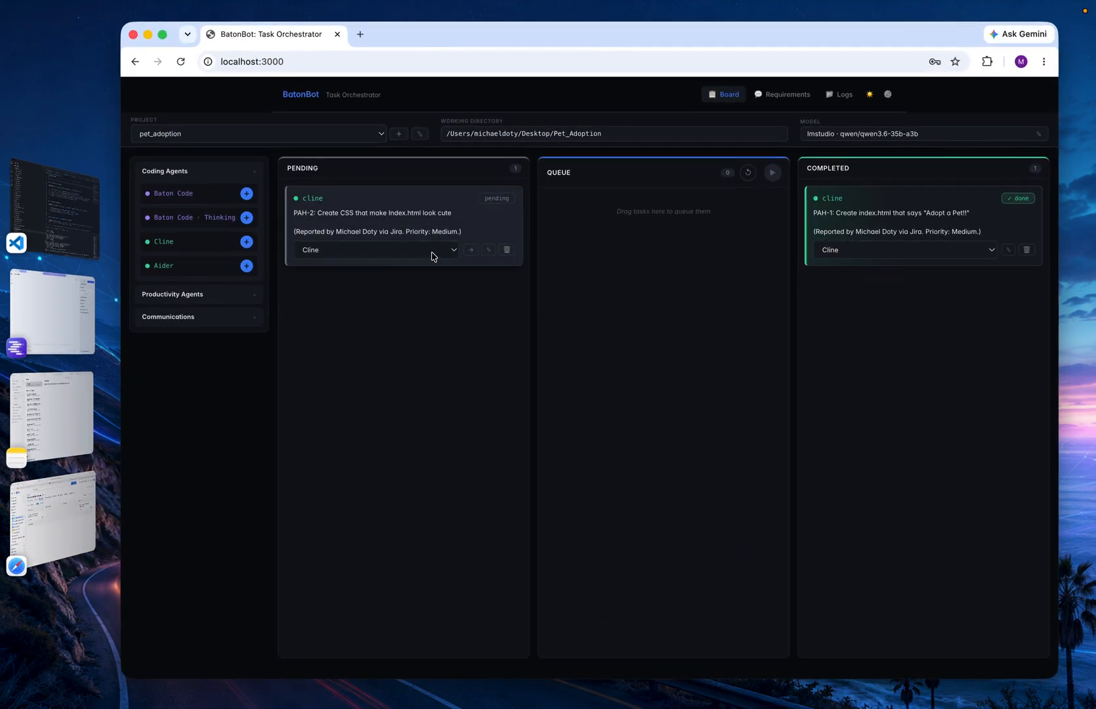
Move the PAH-2 card from Pending to Queue, and examine the status overview and recent activity in Jira's space summary
{"action": "left_click_drag", "start_coordinate": [394, 208], "coordinate": [620, 240]}
{"action": "left_click", "coordinate": [20, 539]}
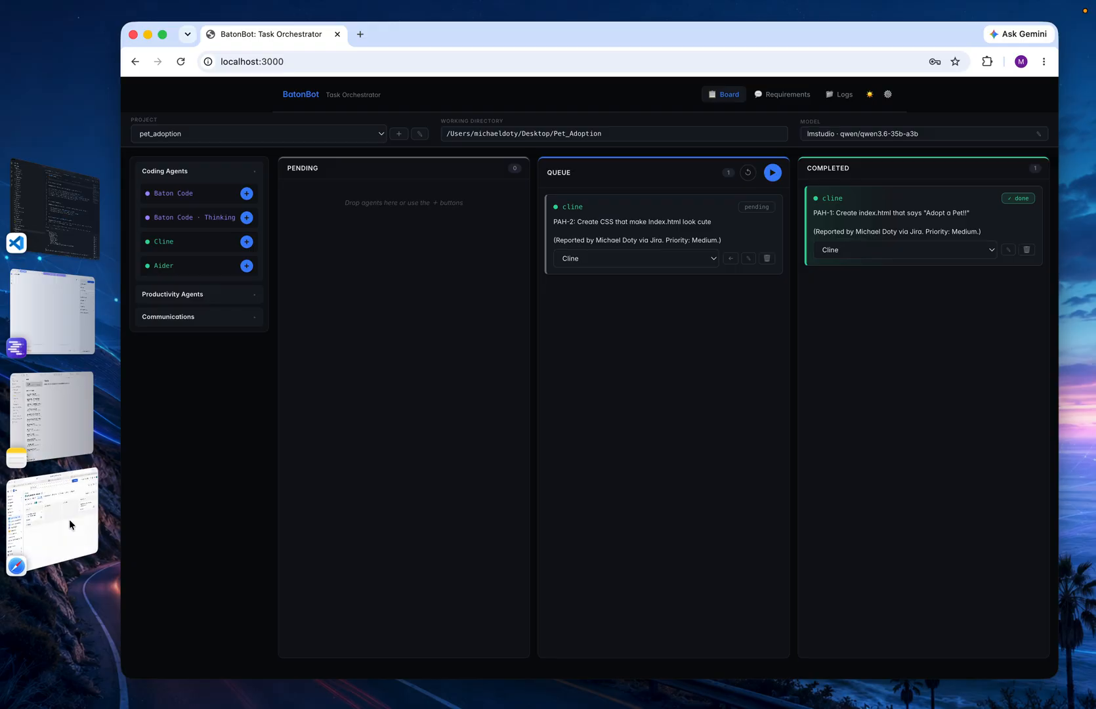
{"action": "left_click", "coordinate": [325, 182]}
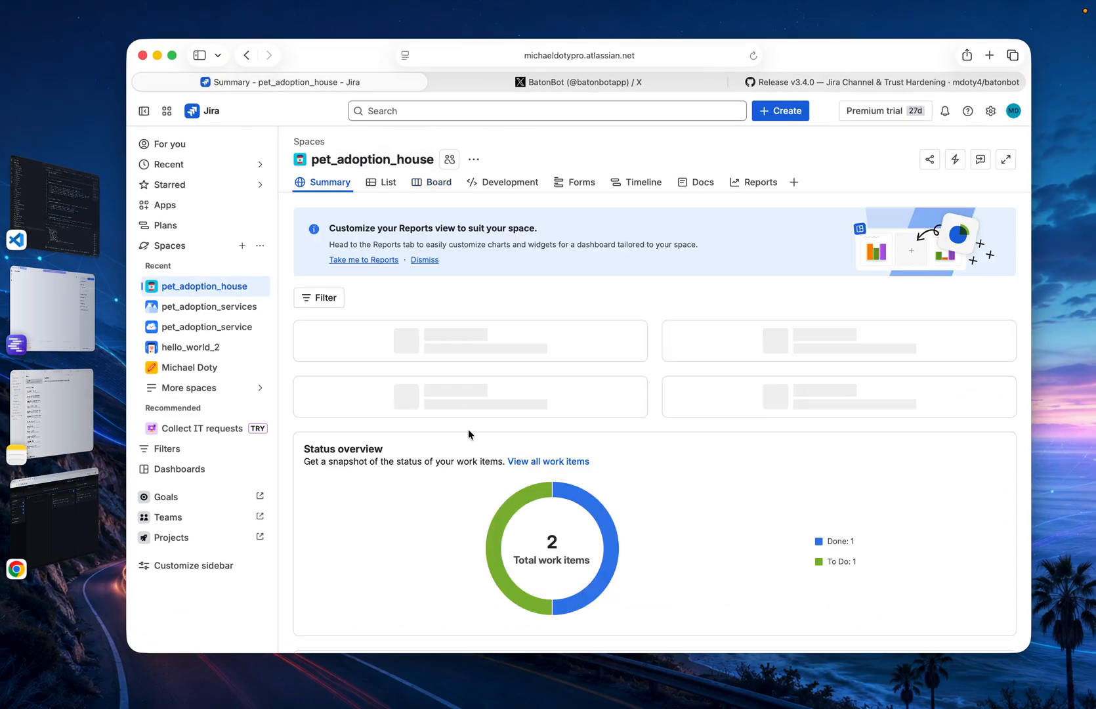
{"action": "scroll", "coordinate": [467, 429], "scroll_direction": "down", "scroll_amount": 6}
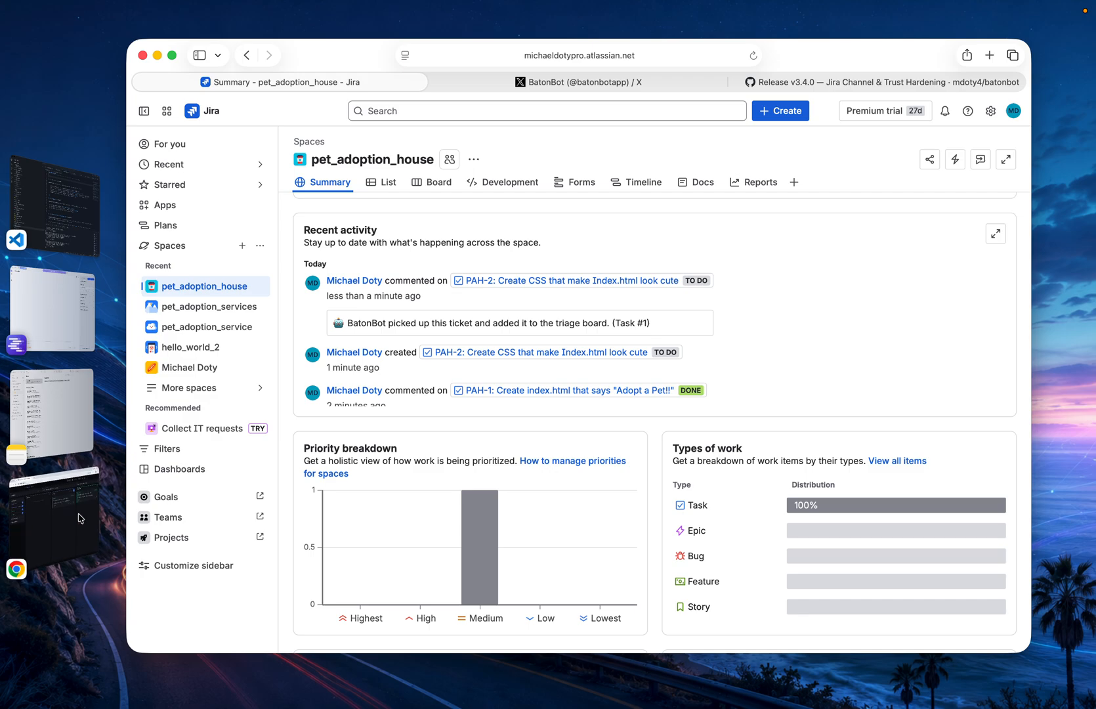
Switch to BatonBot to run the queue, and return to the pet_adoption_house board in Jira
{"action": "left_click", "coordinate": [52, 512]}
{"action": "left_click", "coordinate": [772, 172]}
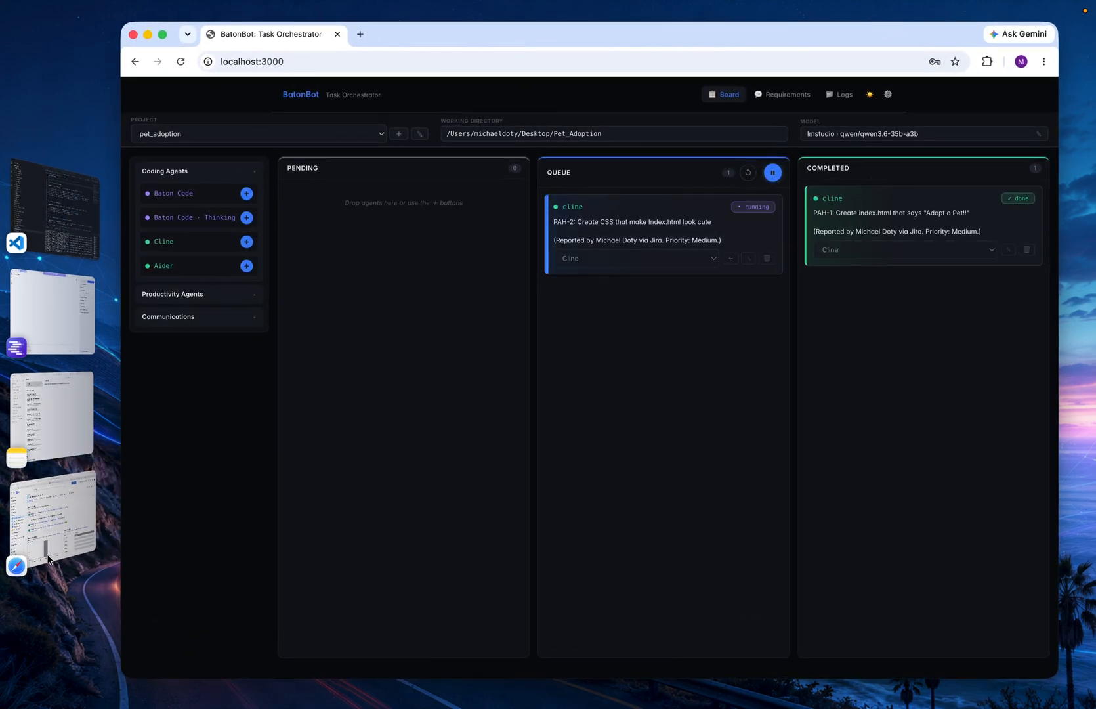
{"action": "left_click", "coordinate": [53, 519]}
{"action": "scroll", "coordinate": [393, 394], "scroll_direction": "up", "scroll_amount": 10}
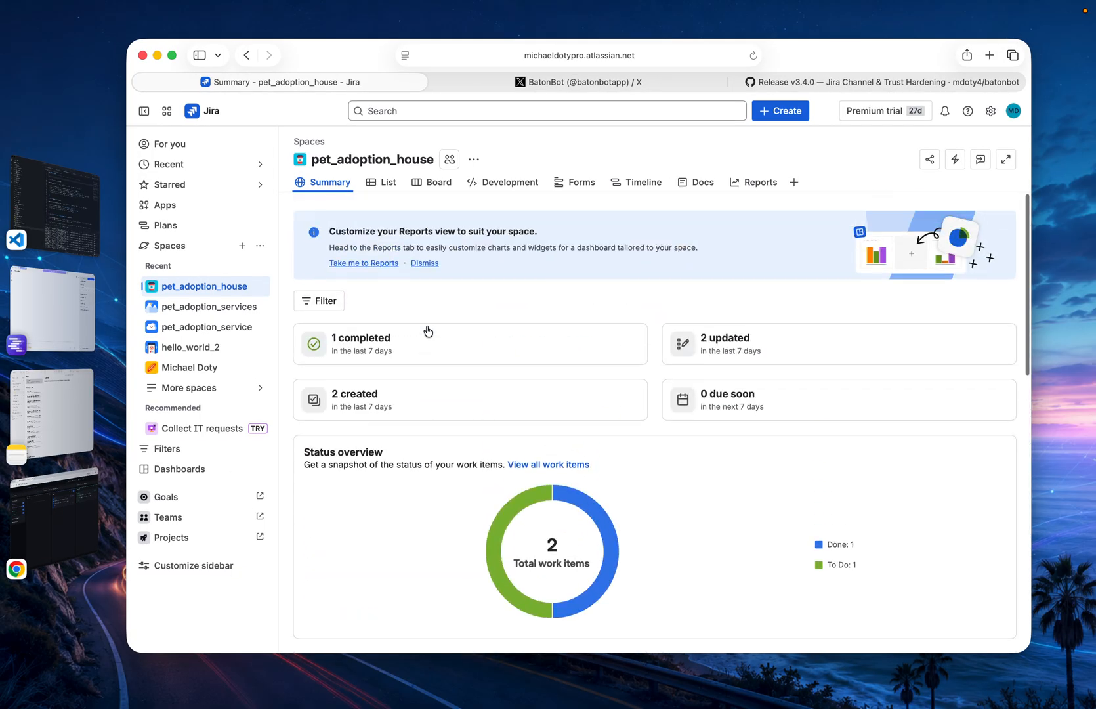
{"action": "left_click", "coordinate": [439, 183]}
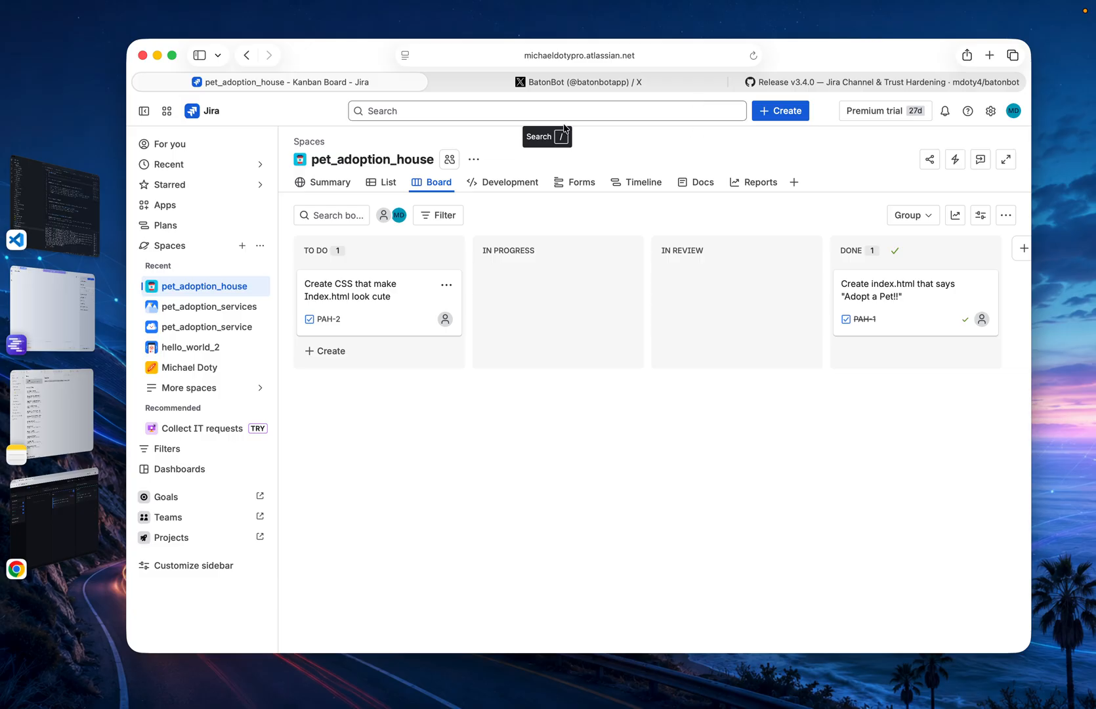
{"action": "left_click", "coordinate": [325, 354]}
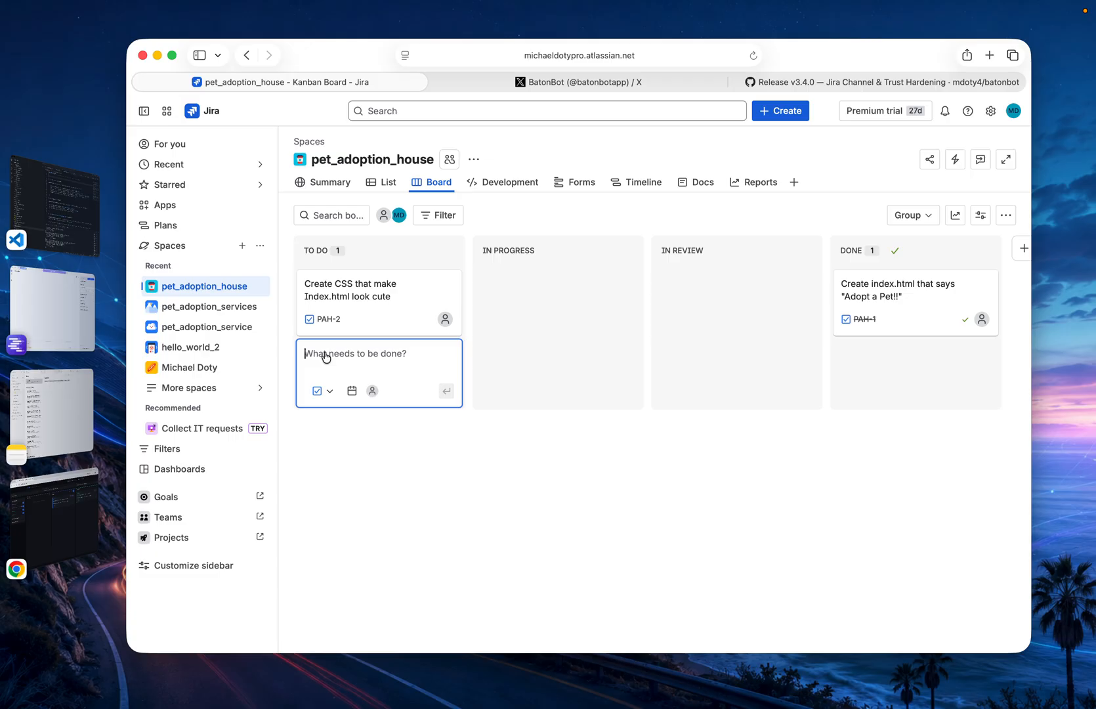
{"action": "left_click", "coordinate": [332, 392]}
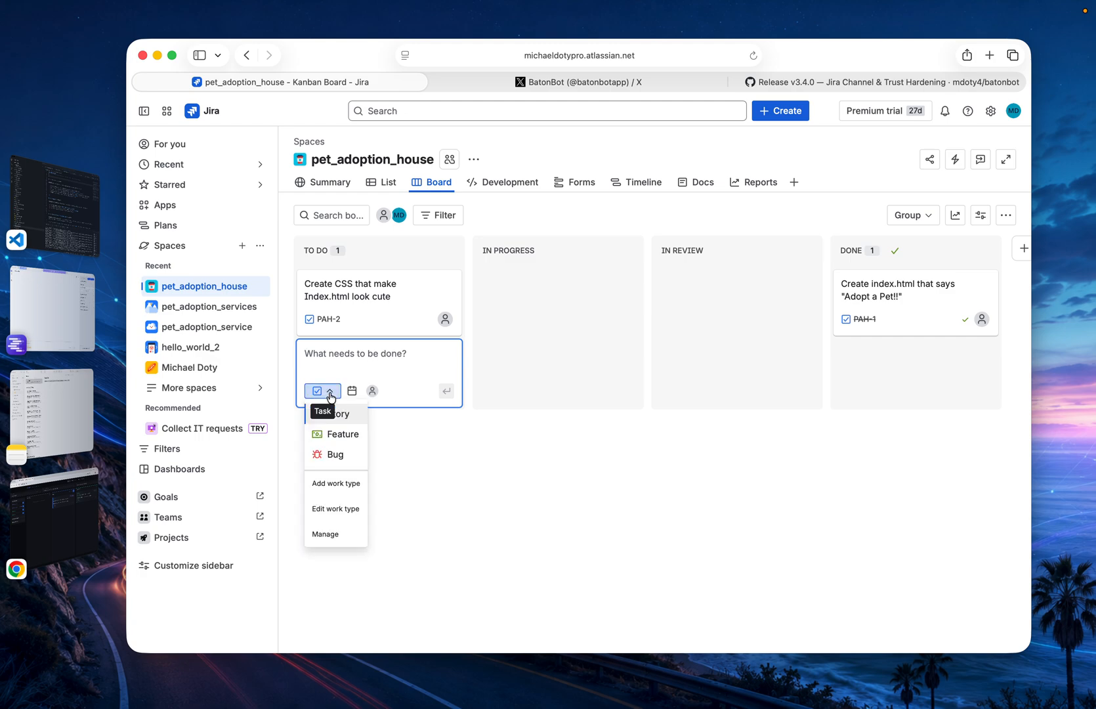
{"action": "left_click", "coordinate": [336, 454]}
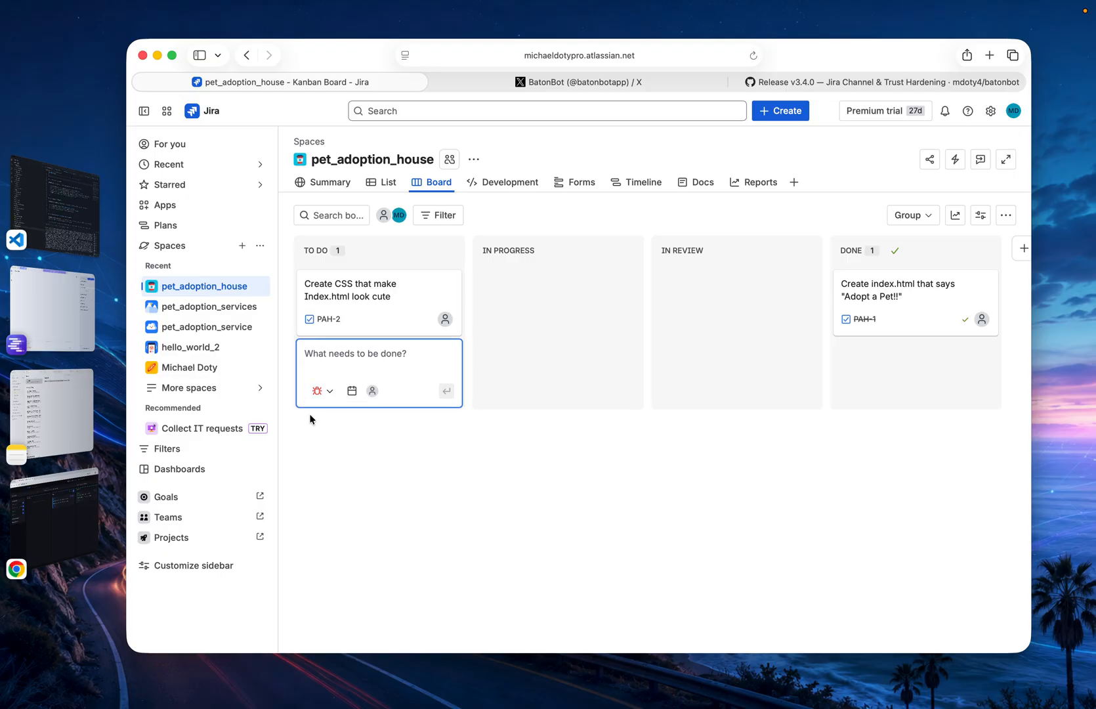
{"action": "left_click", "coordinate": [327, 391]}
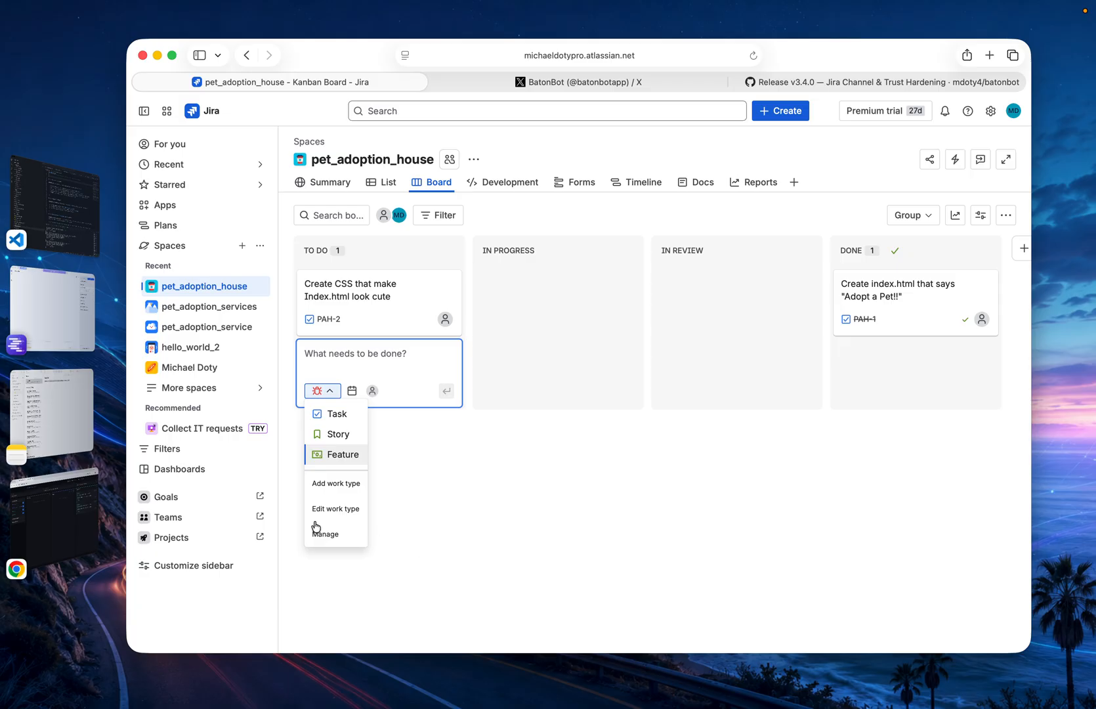
{"action": "left_click", "coordinate": [60, 511]}
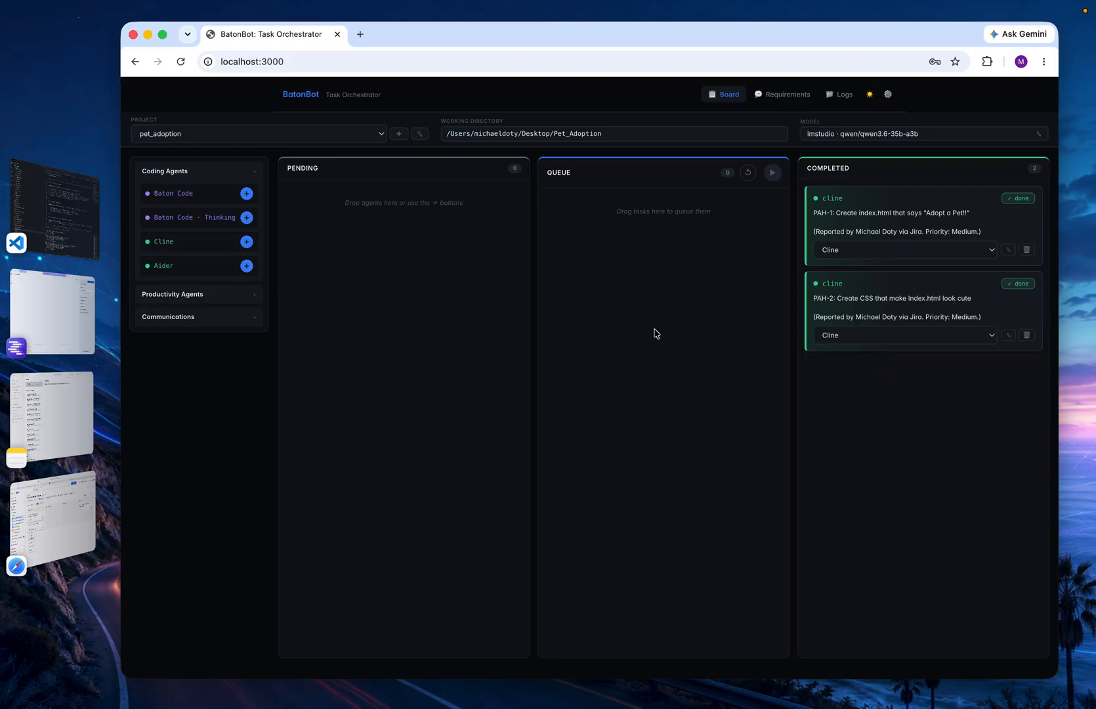
{"action": "left_click", "coordinate": [26, 554]}
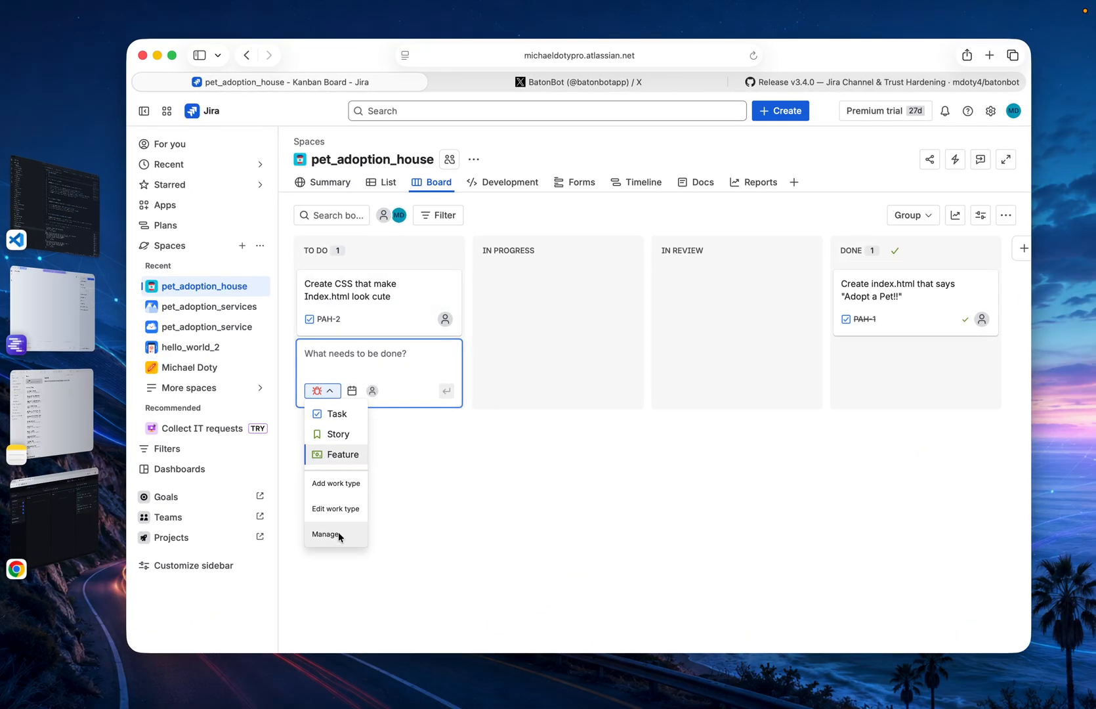
{"action": "left_click", "coordinate": [480, 503]}
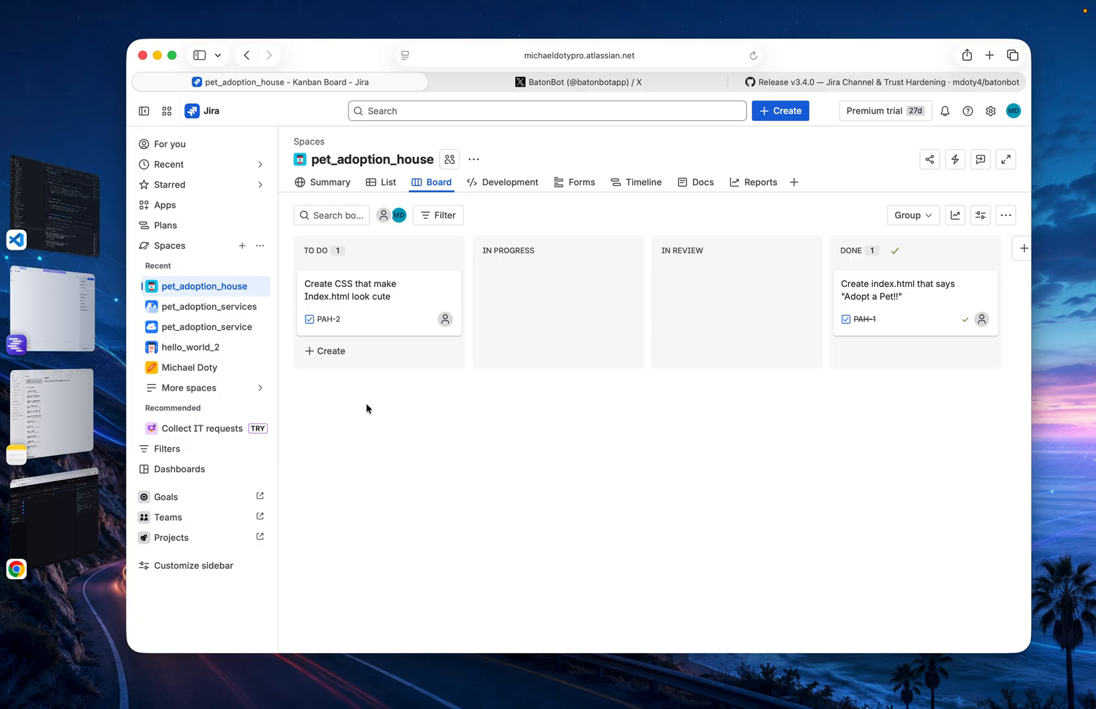
Open the space's work type settings from a new To Do item and set the Bug type's default label to fix-now
{"action": "left_click", "coordinate": [323, 355]}
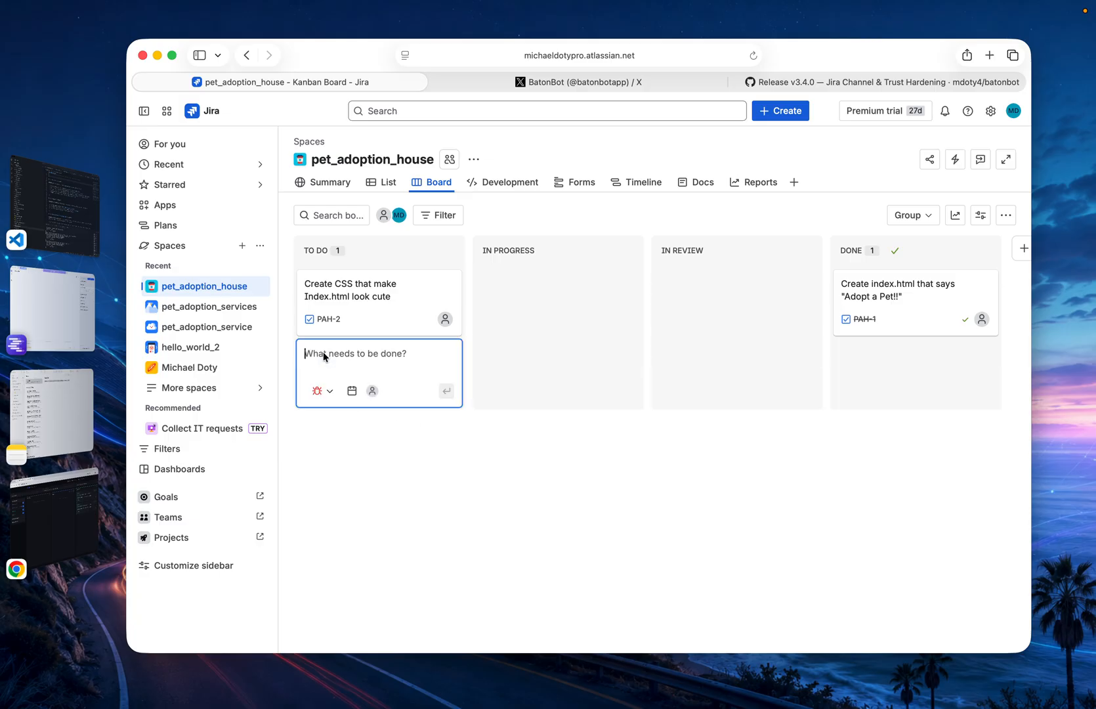
{"action": "left_click", "coordinate": [331, 391]}
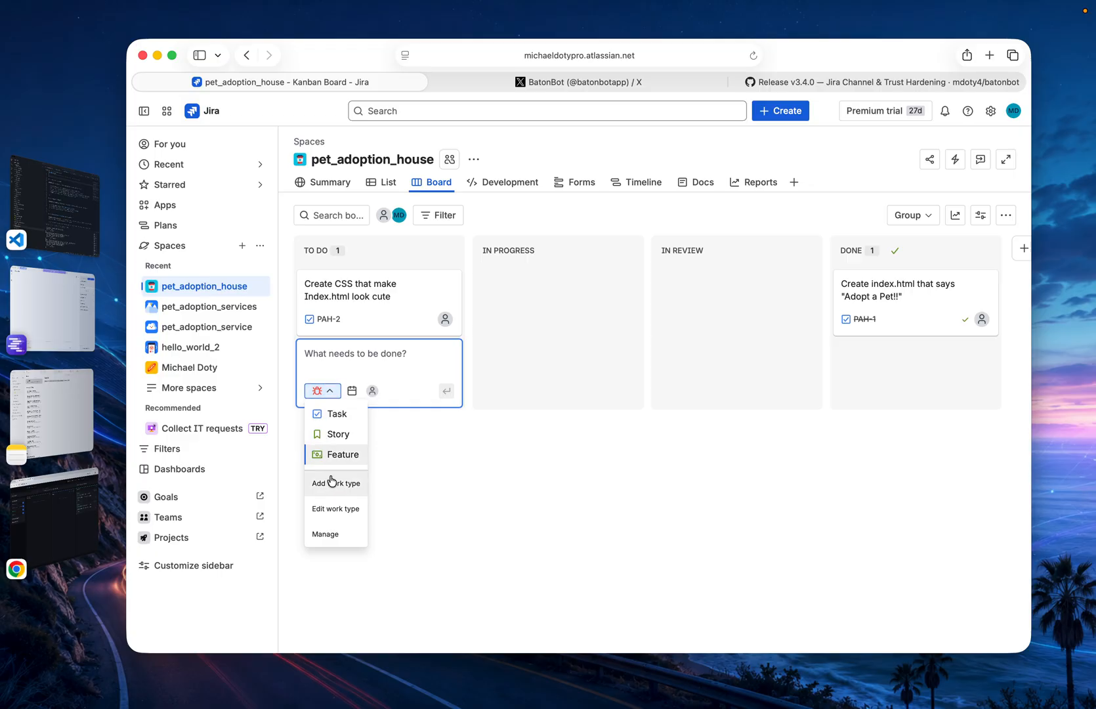
{"action": "left_click", "coordinate": [332, 533]}
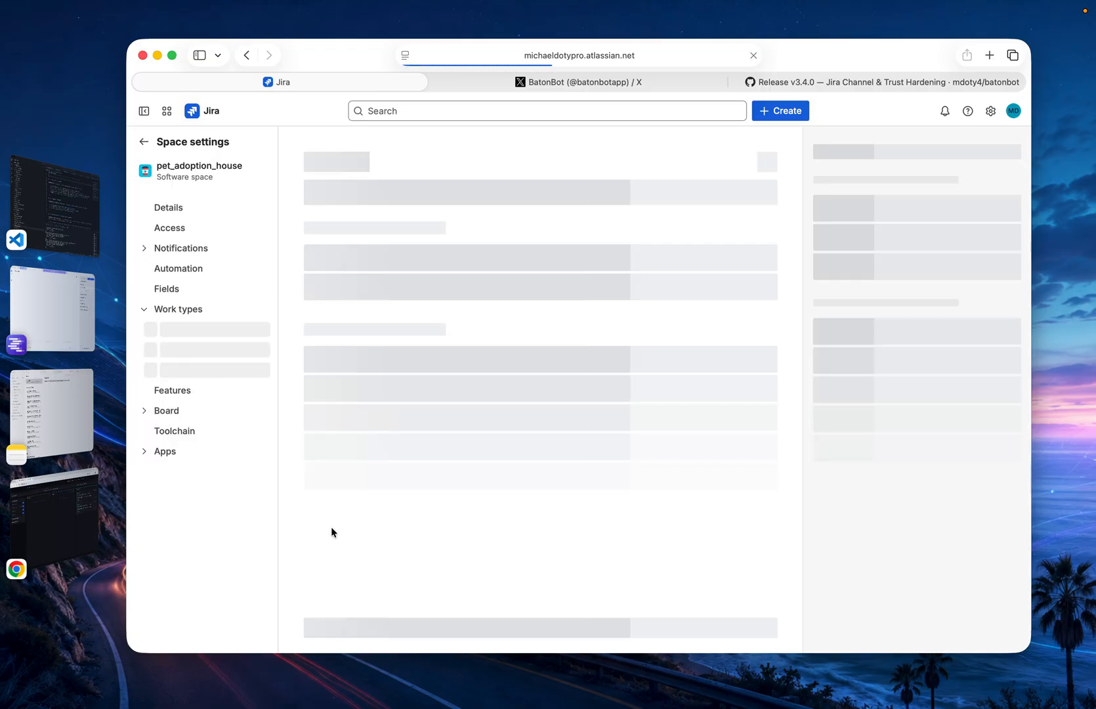
{"action": "scroll", "coordinate": [528, 464], "scroll_direction": "down", "scroll_amount": 1}
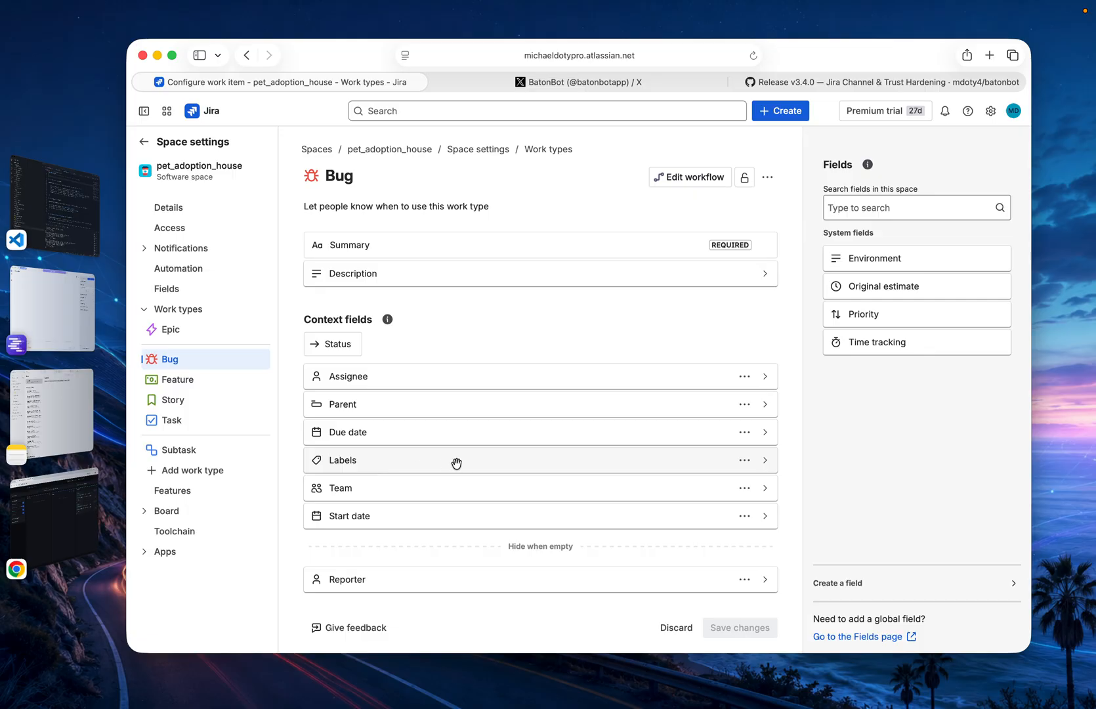
{"action": "left_click", "coordinate": [765, 462]}
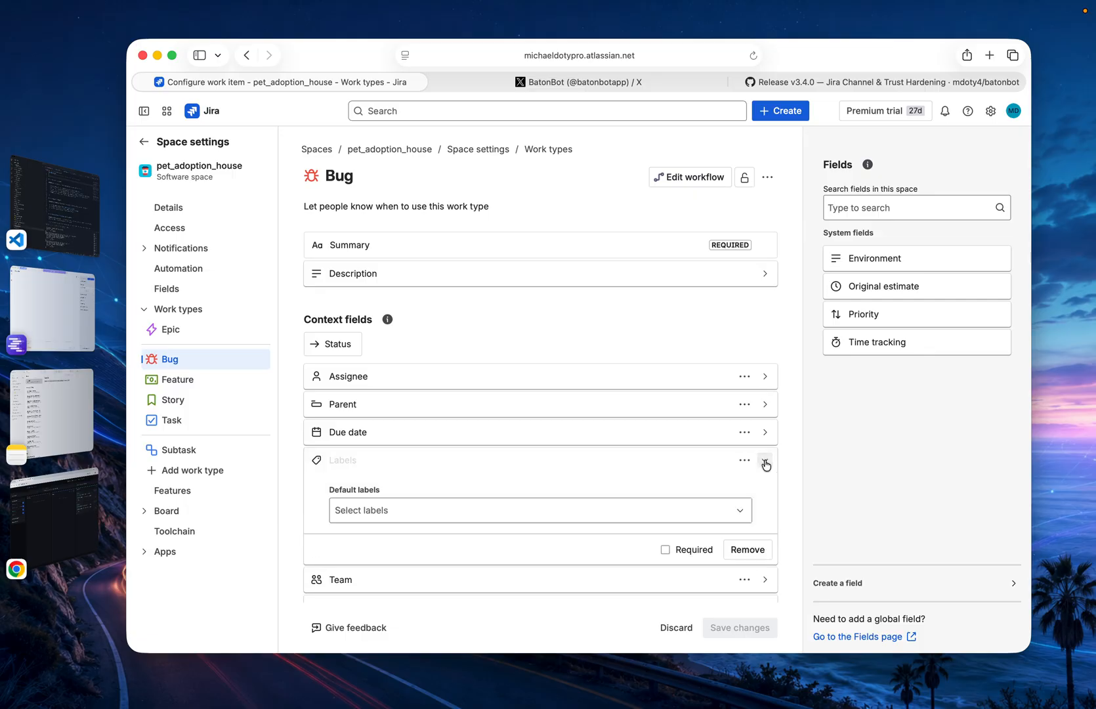
{"action": "left_click", "coordinate": [387, 519]}
{"action": "left_click", "coordinate": [360, 545]}
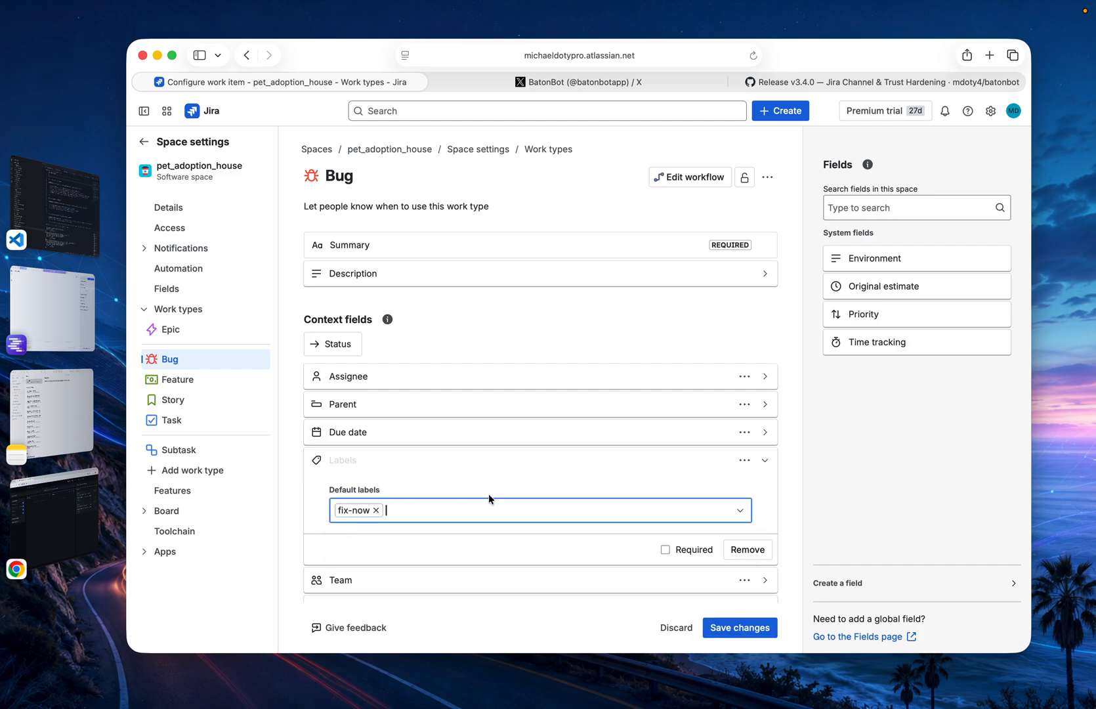
Try to rename the Bug work type as FIX-NOW!!, save the work type changes and return to the board
{"action": "scroll", "coordinate": [489, 494], "scroll_direction": "up", "scroll_amount": 2}
{"action": "left_click", "coordinate": [359, 182]}
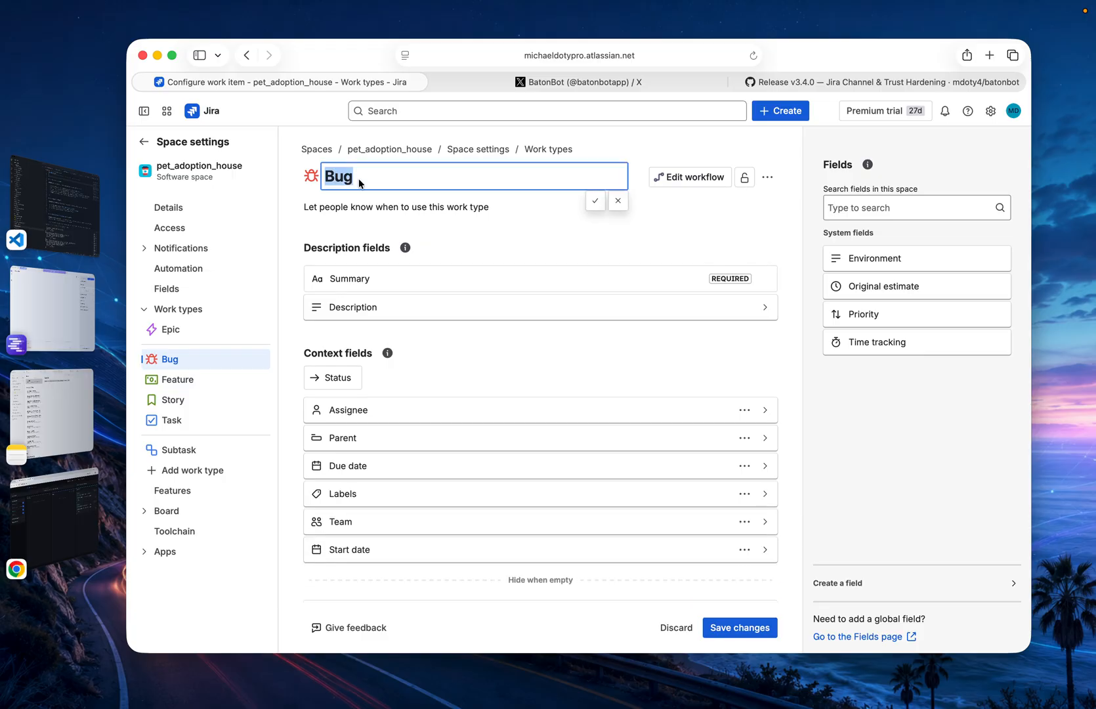
{"action": "type", "text": "FIX-NOW!!"}
{"action": "scroll", "coordinate": [673, 562], "scroll_direction": "down", "scroll_amount": 2}
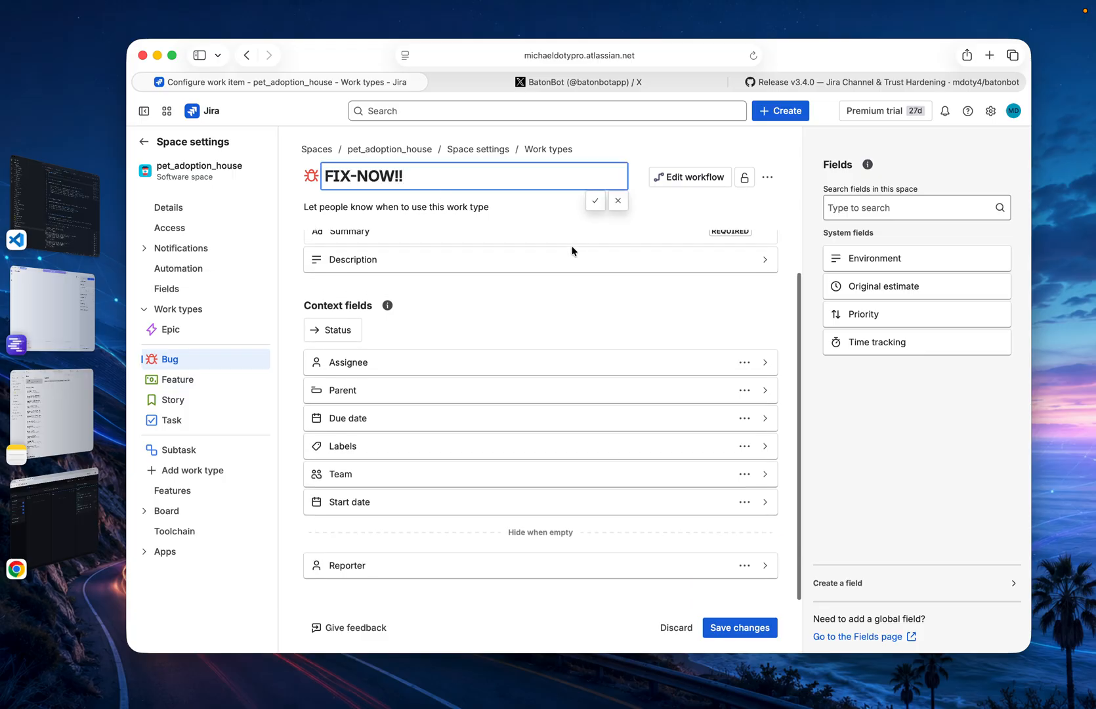
{"action": "left_click", "coordinate": [719, 628]}
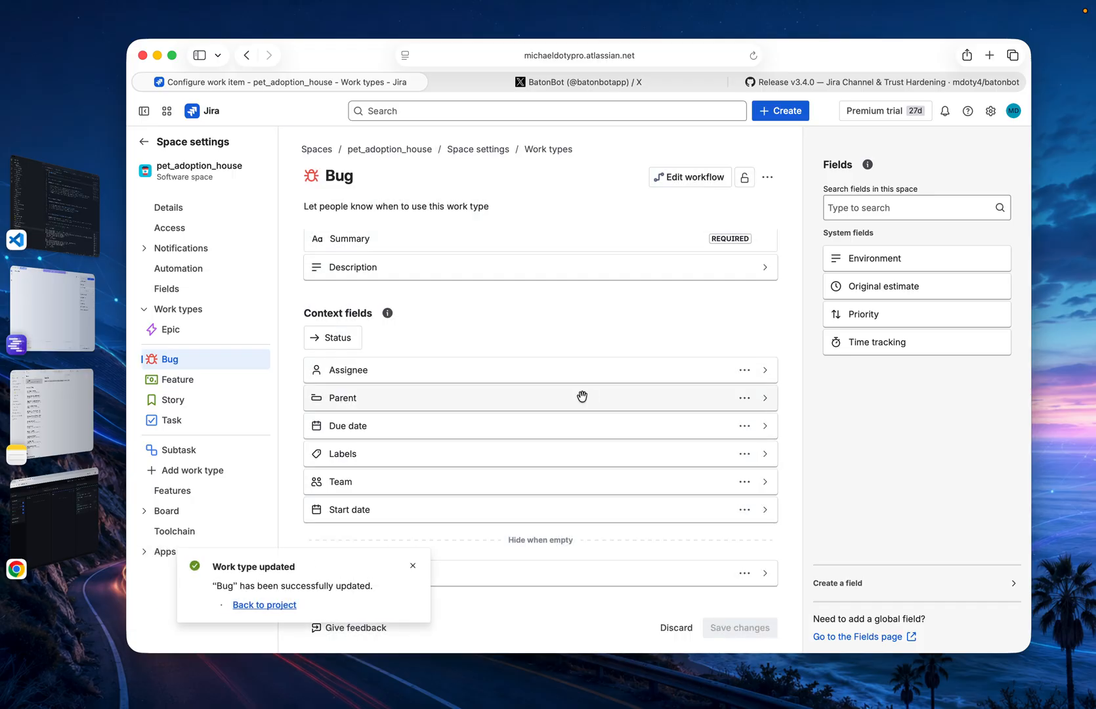
{"action": "left_click", "coordinate": [263, 604]}
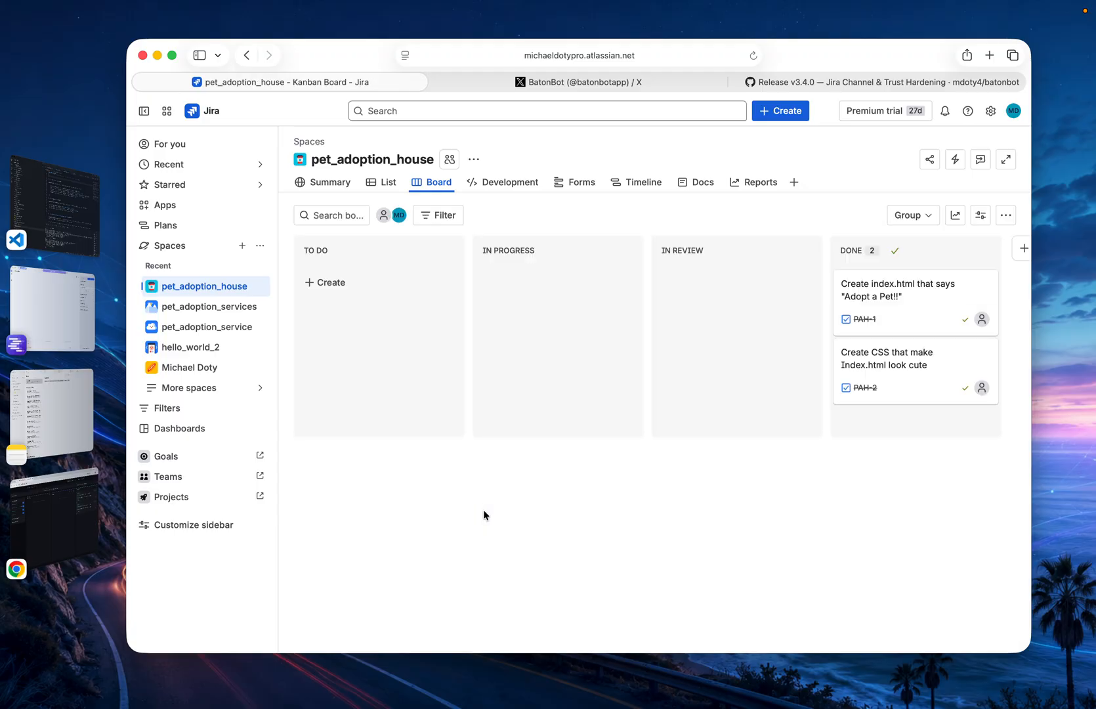
Reopen the work type settings from a new To Do item and check the Bug type's default labels
{"action": "left_click", "coordinate": [322, 283]}
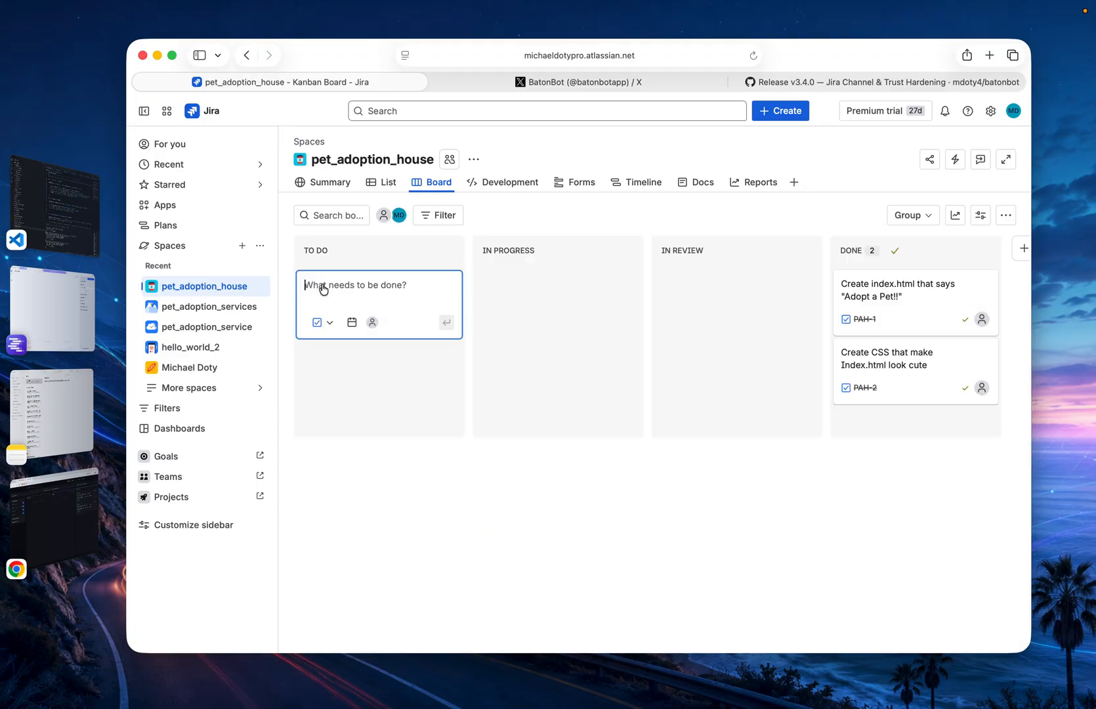
{"action": "left_click", "coordinate": [330, 323]}
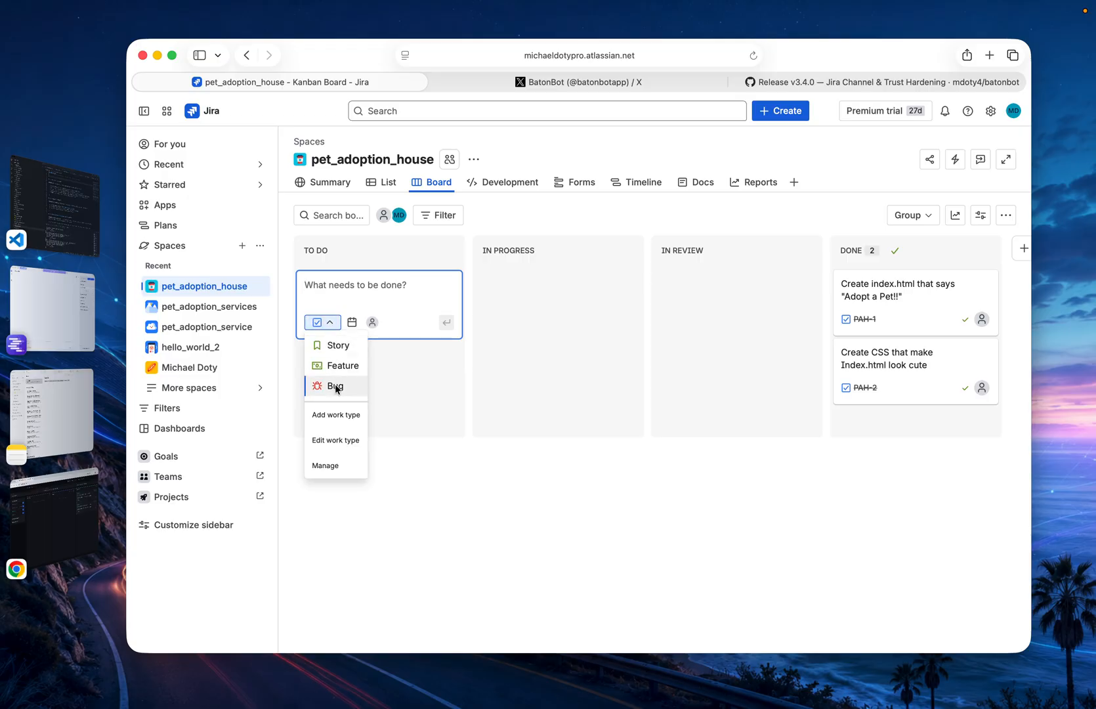
{"action": "left_click", "coordinate": [326, 468]}
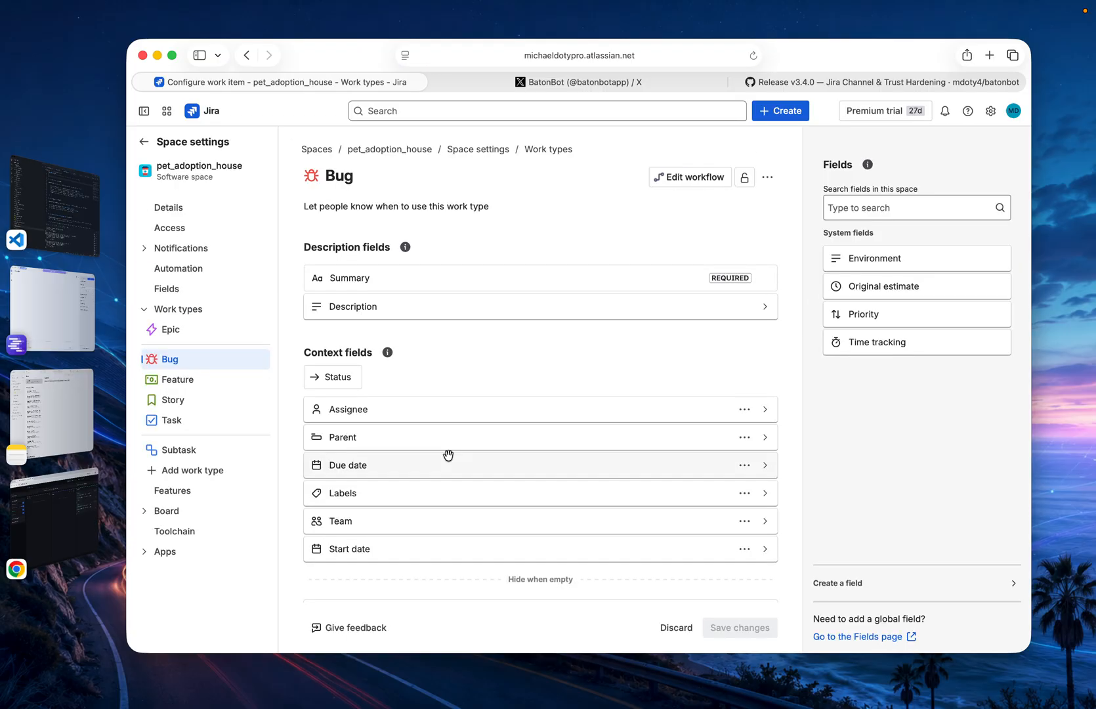
{"action": "scroll", "coordinate": [447, 453], "scroll_direction": "down", "scroll_amount": 2}
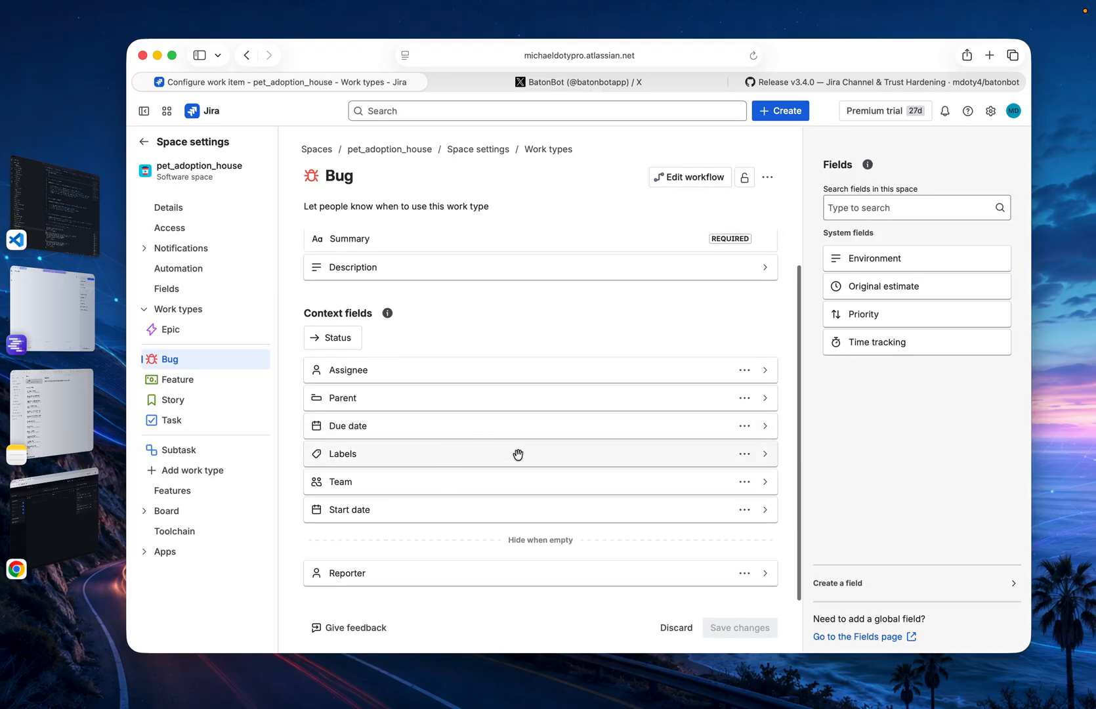
{"action": "left_click", "coordinate": [763, 454]}
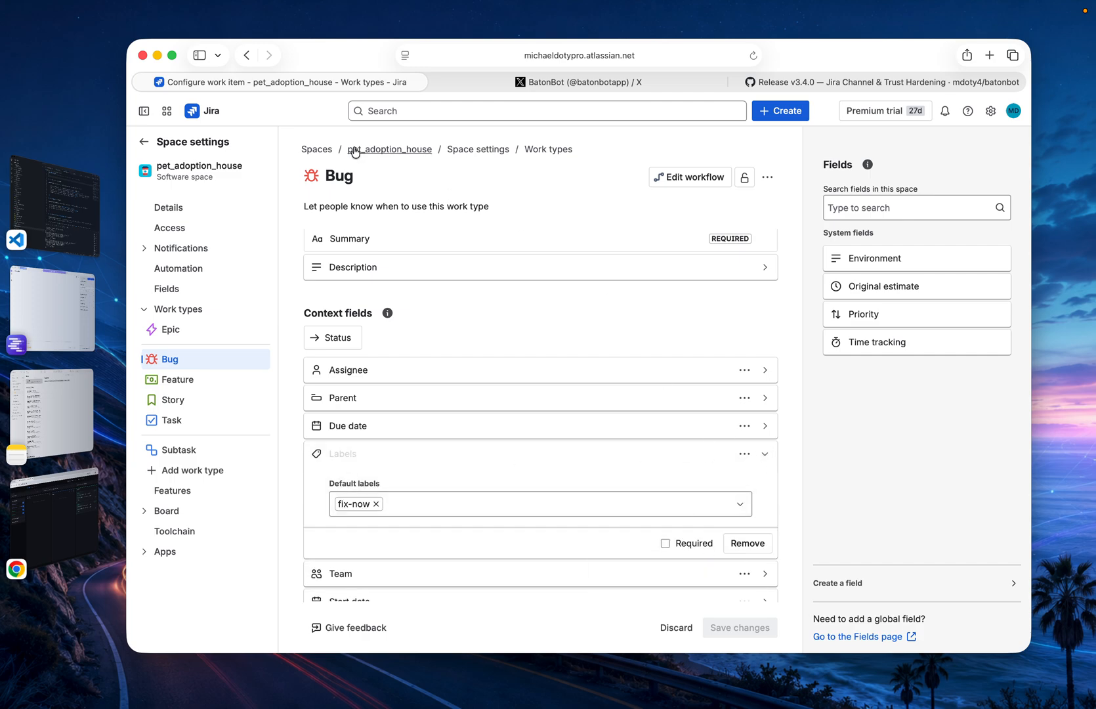
Rename the Bug work type as Fix-Now, save it and return to the pet_adoption_house board
{"action": "left_click", "coordinate": [339, 176]}
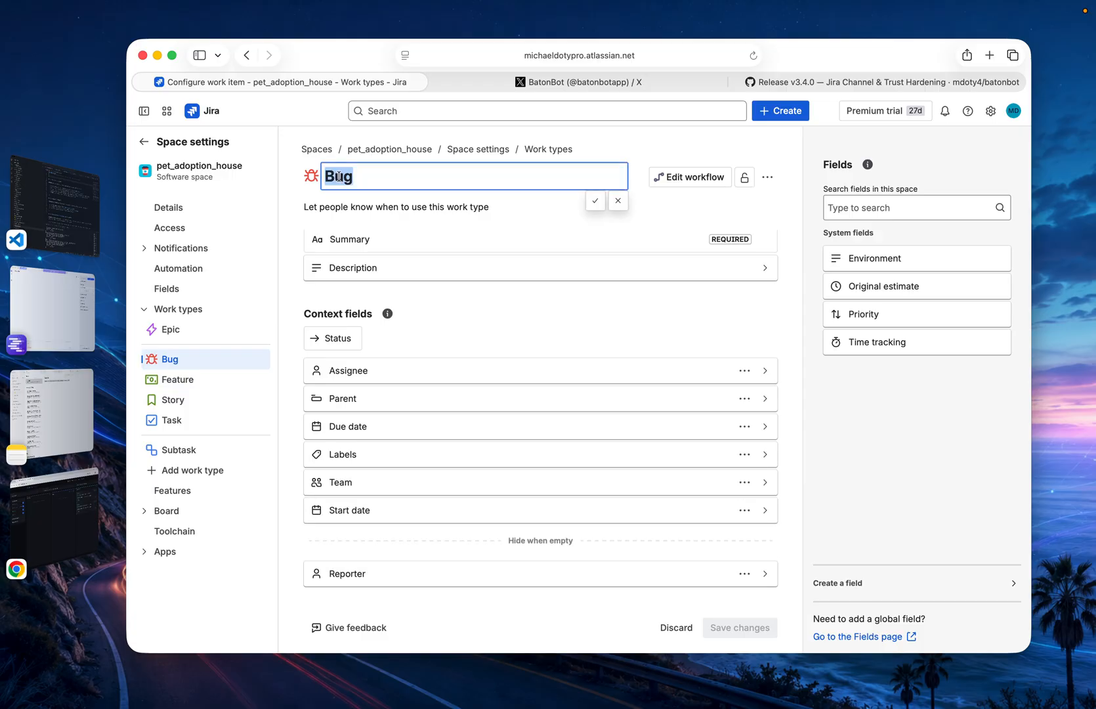
{"action": "type", "text": "Fix-Now"}
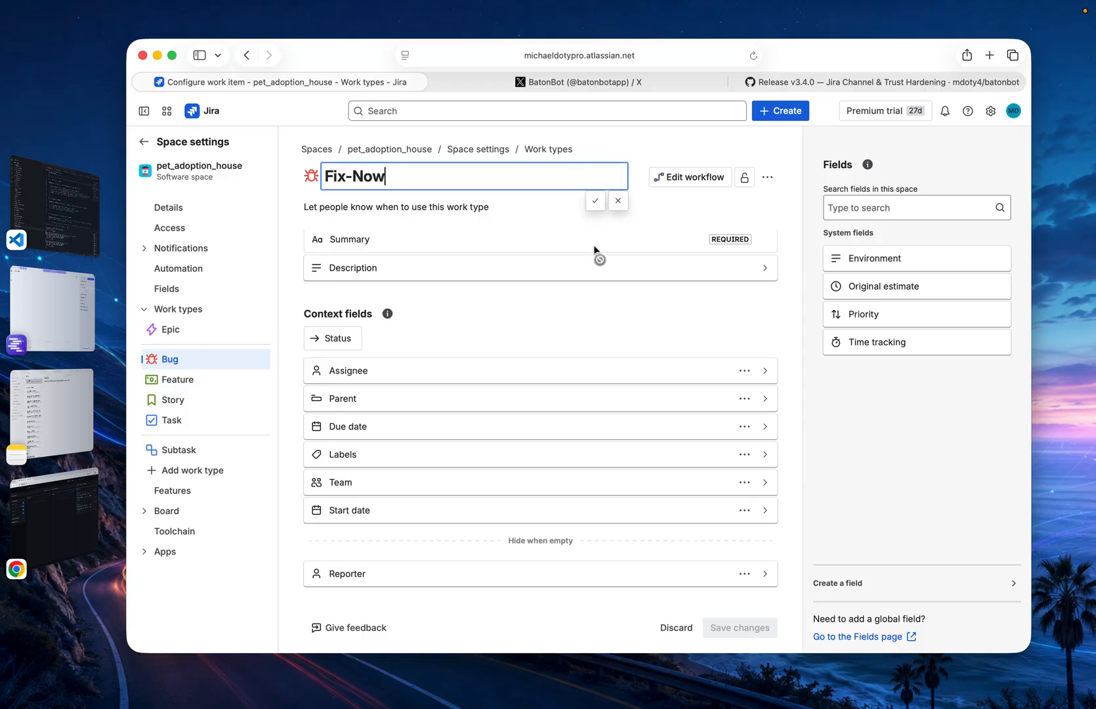
{"action": "left_click", "coordinate": [594, 199]}
{"action": "left_click", "coordinate": [731, 630]}
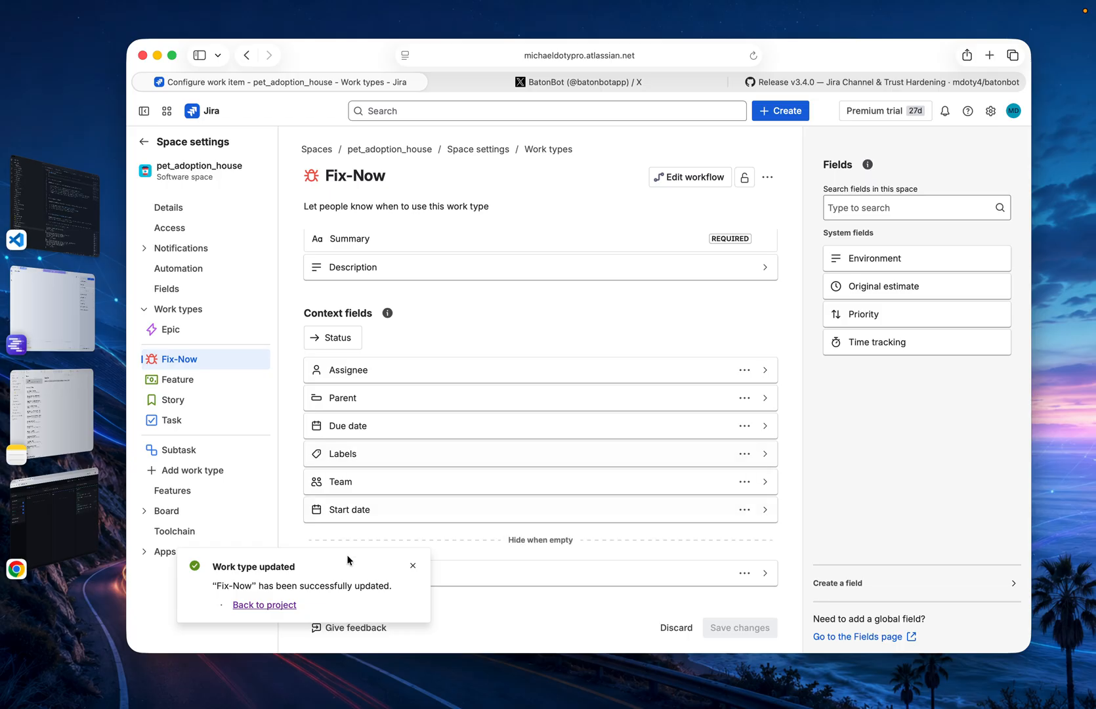
{"action": "left_click", "coordinate": [267, 608]}
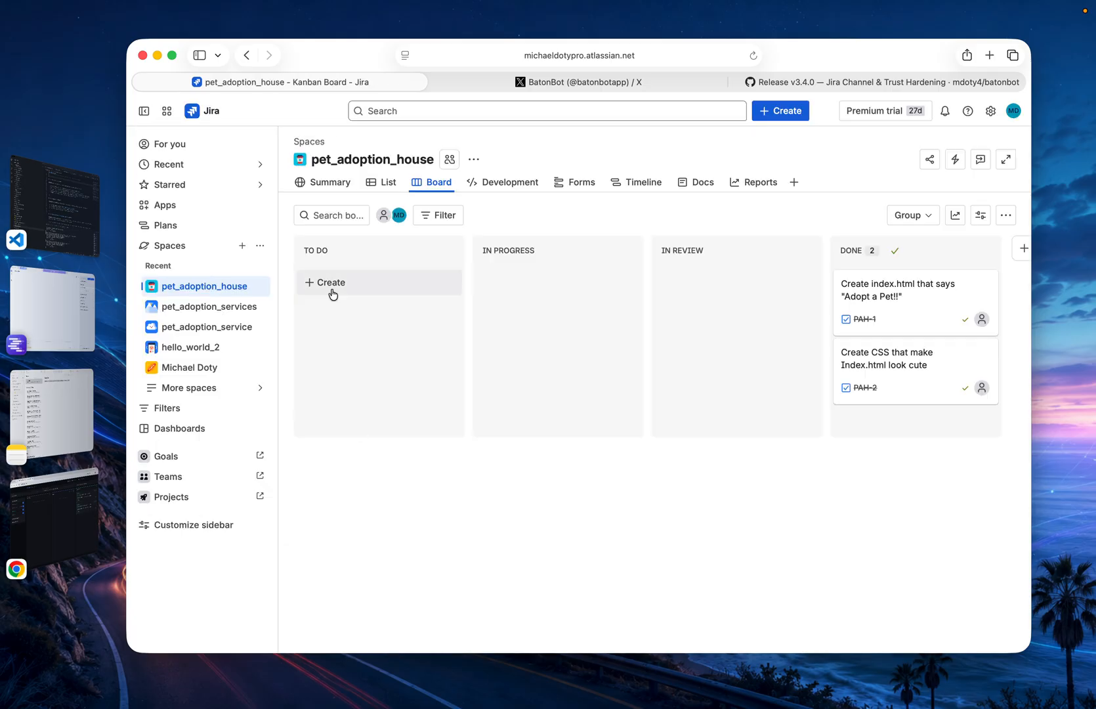
Create a Fix-Now item in To Do titled "Create javascript that makes confettis fall from the top of the page when the background is clicked on"
{"action": "left_click", "coordinate": [328, 283]}
{"action": "left_click", "coordinate": [331, 321]}
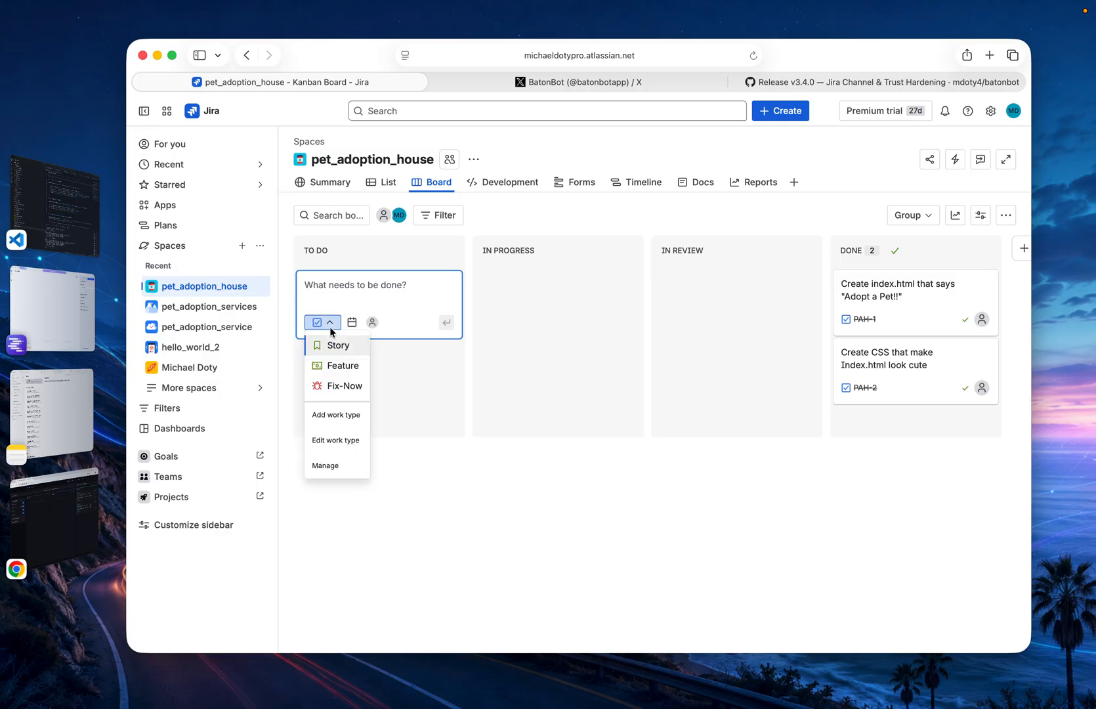
{"action": "left_click", "coordinate": [333, 384]}
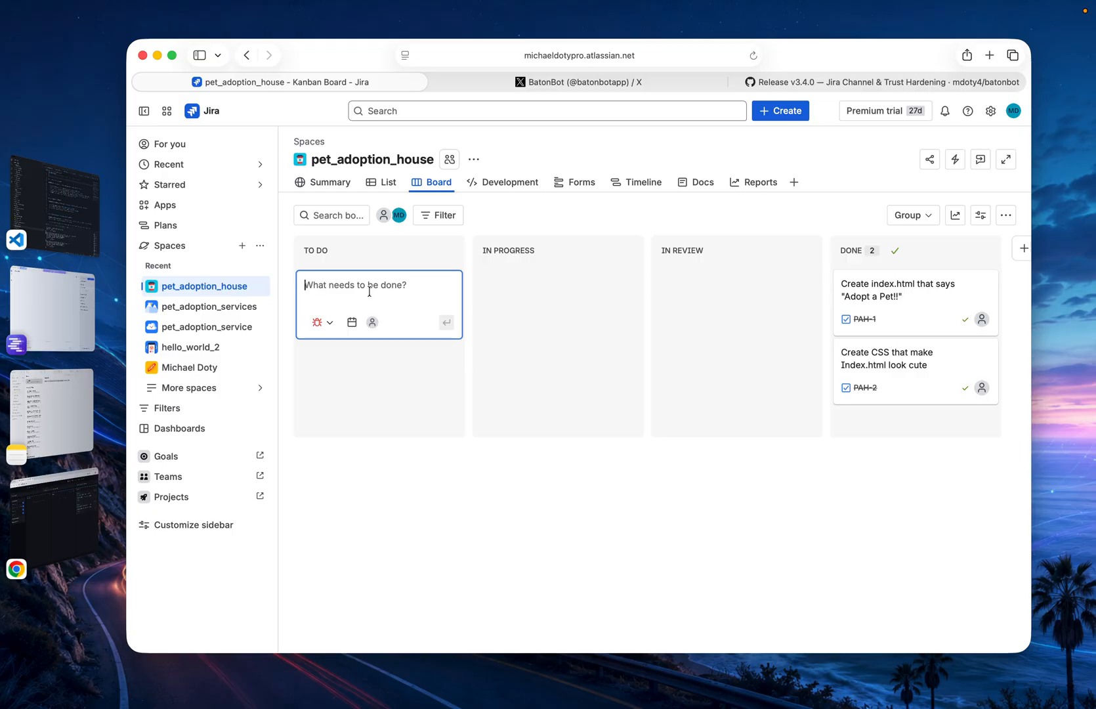
{"action": "type", "text": "Create "}
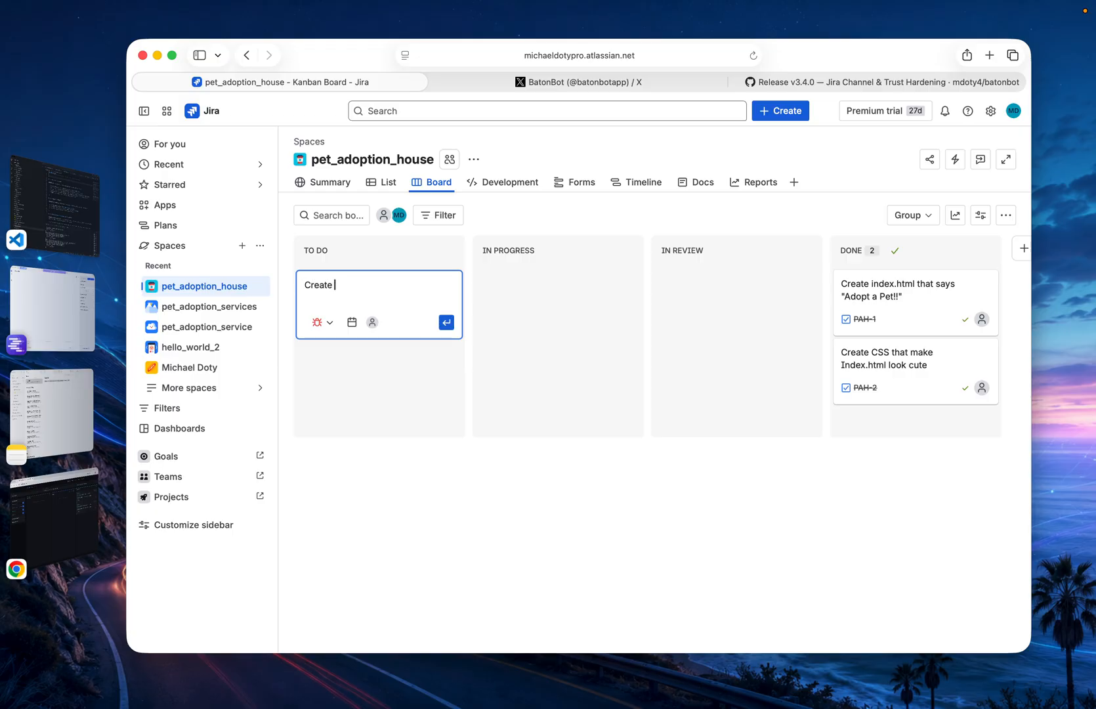
{"action": "type", "text": "javascript that makes conf"}
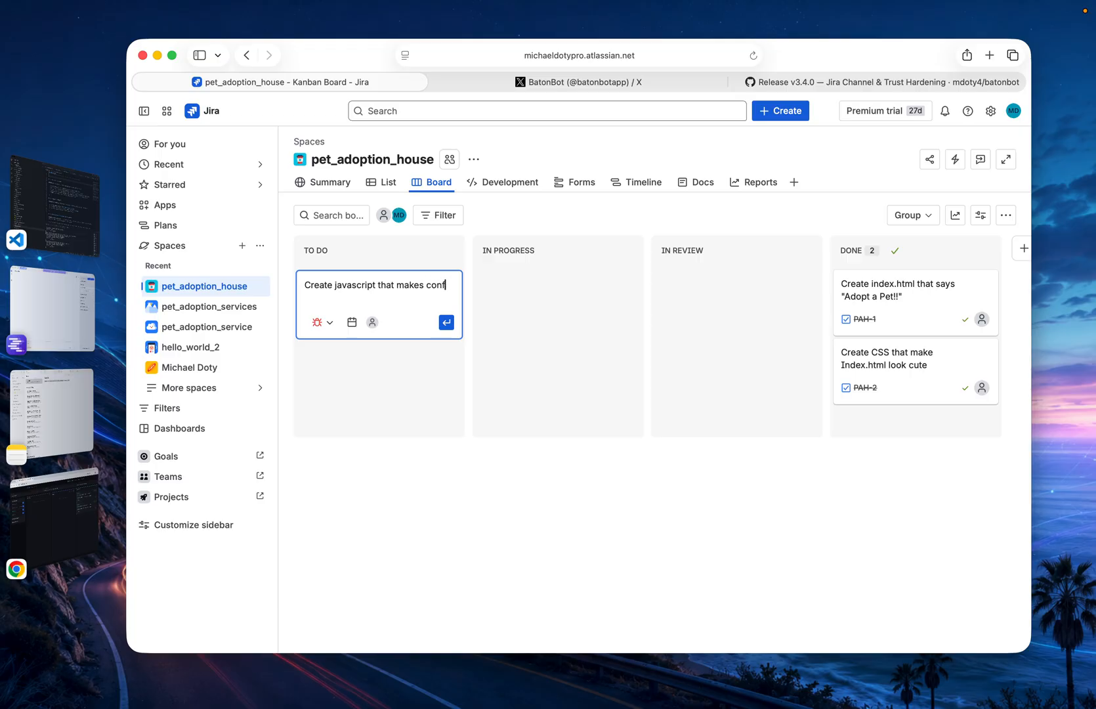
{"action": "type", "text": "ettis fall "}
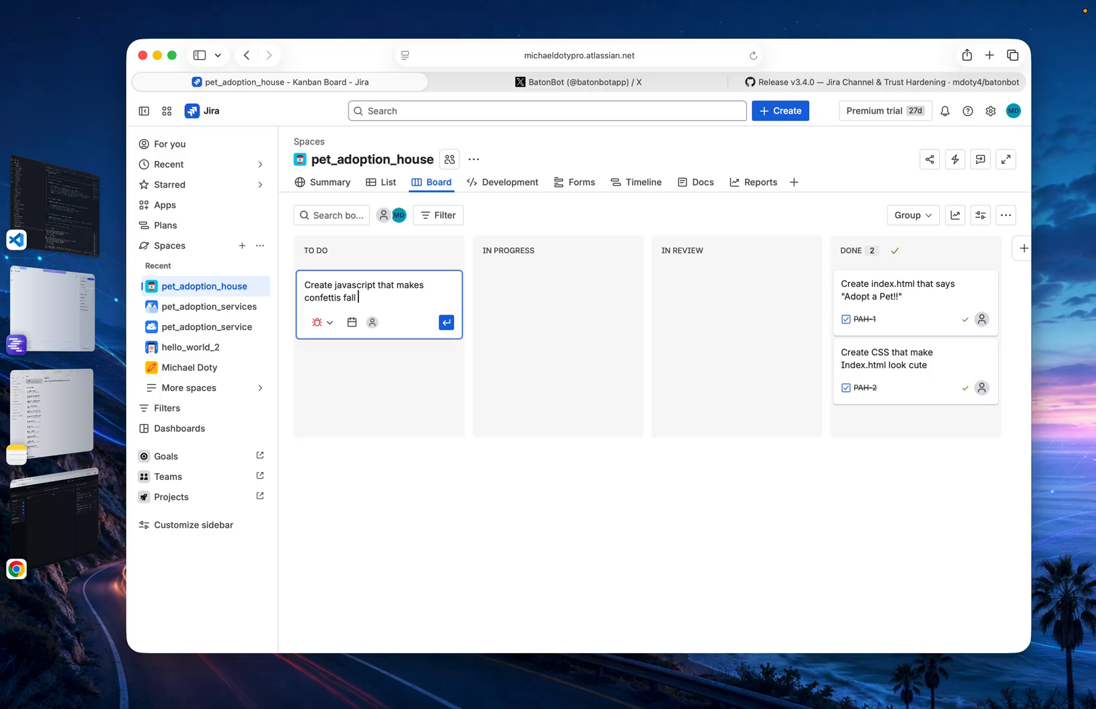
{"action": "type", "text": "from the top of the pag"}
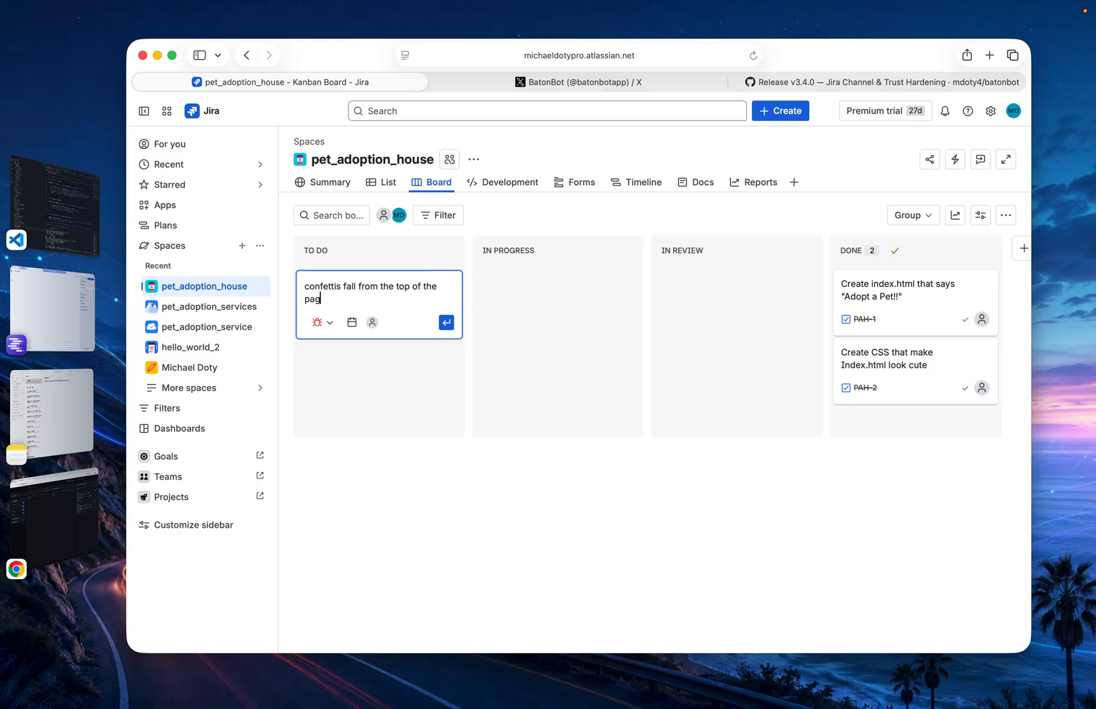
{"action": "type", "text": "e when the ba"}
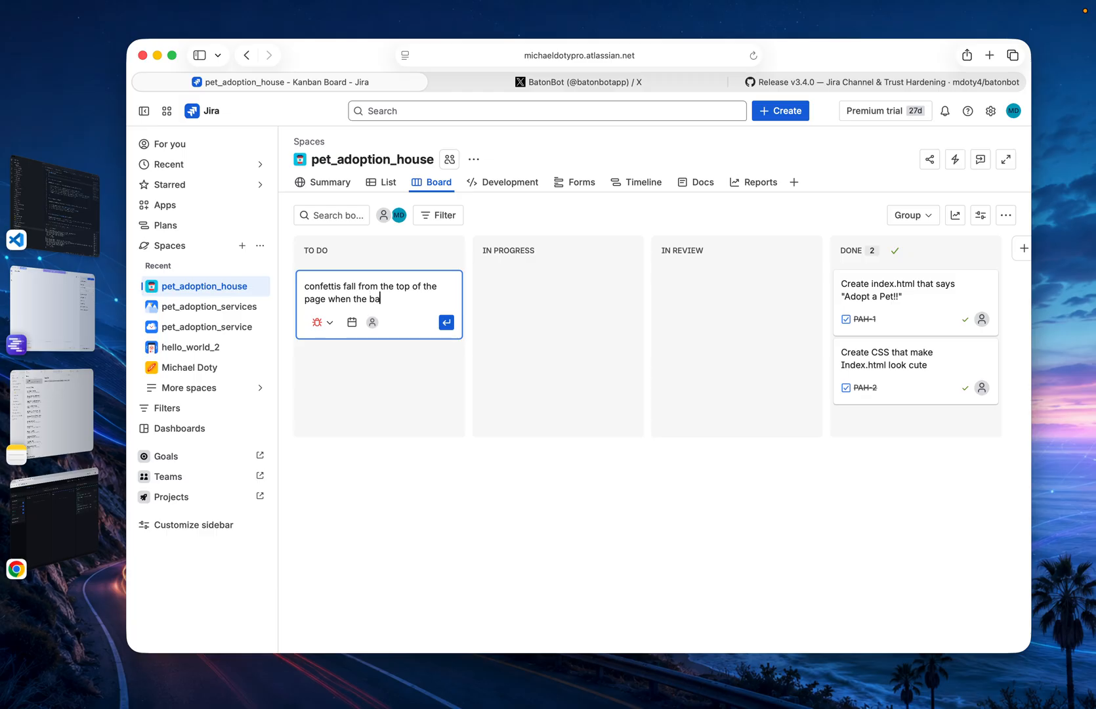
{"action": "type", "text": "ckground is clicked on"}
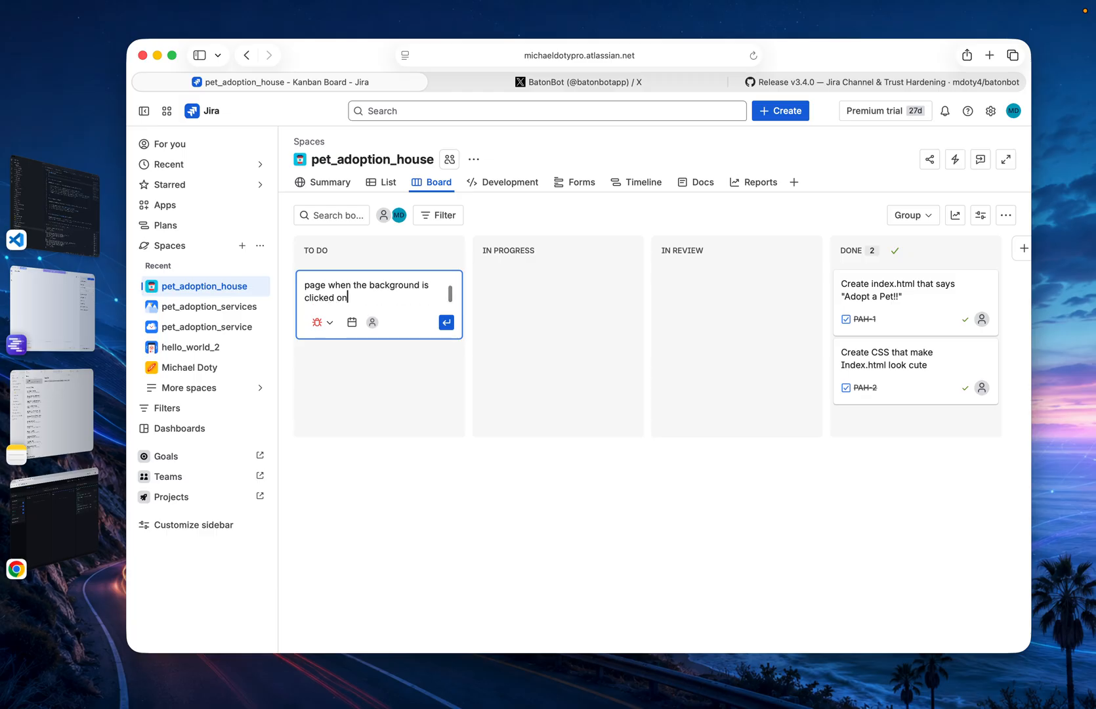
{"action": "left_click", "coordinate": [447, 323]}
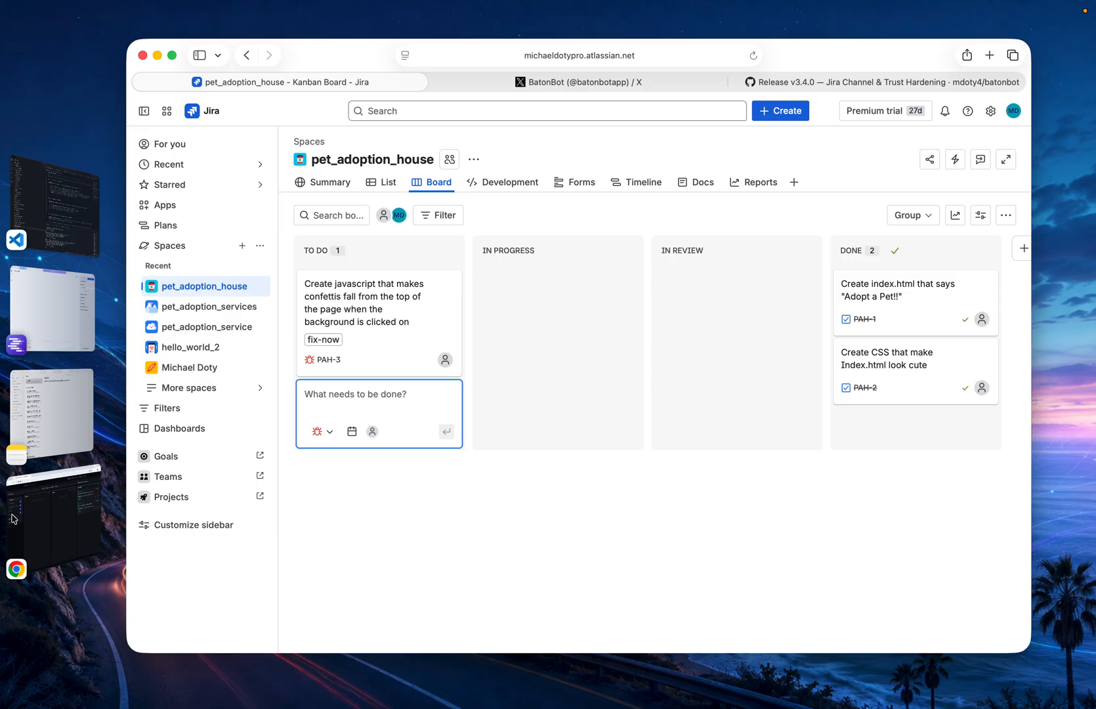
Open index.html from the desktop's Pet_Adoption folder in the browser, and follow ticket PAH-3 on the BatonBot board
{"action": "left_click", "coordinate": [63, 542]}
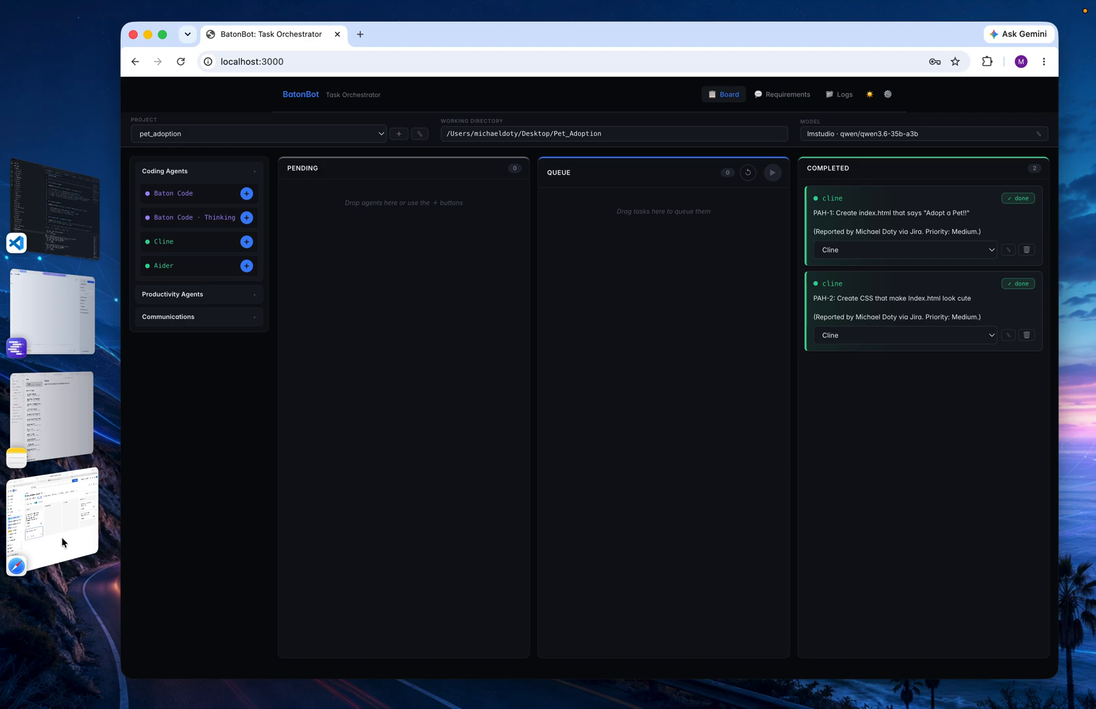
{"action": "left_click", "coordinate": [68, 670]}
{"action": "double_click", "coordinate": [563, 105]}
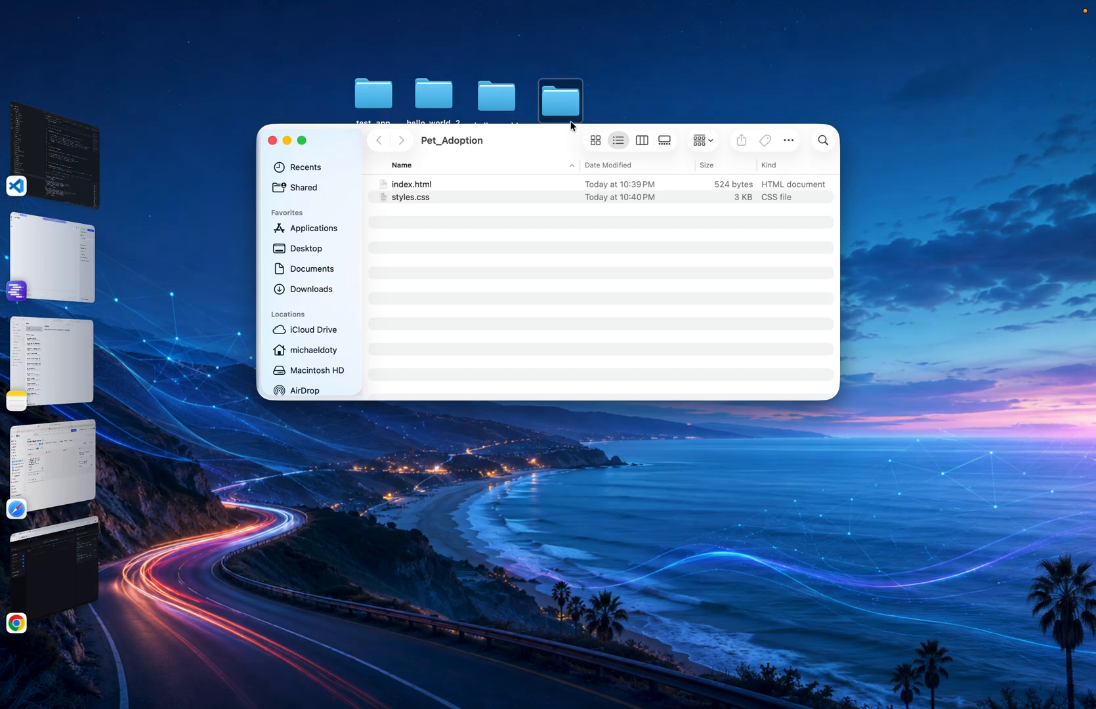
{"action": "double_click", "coordinate": [414, 185]}
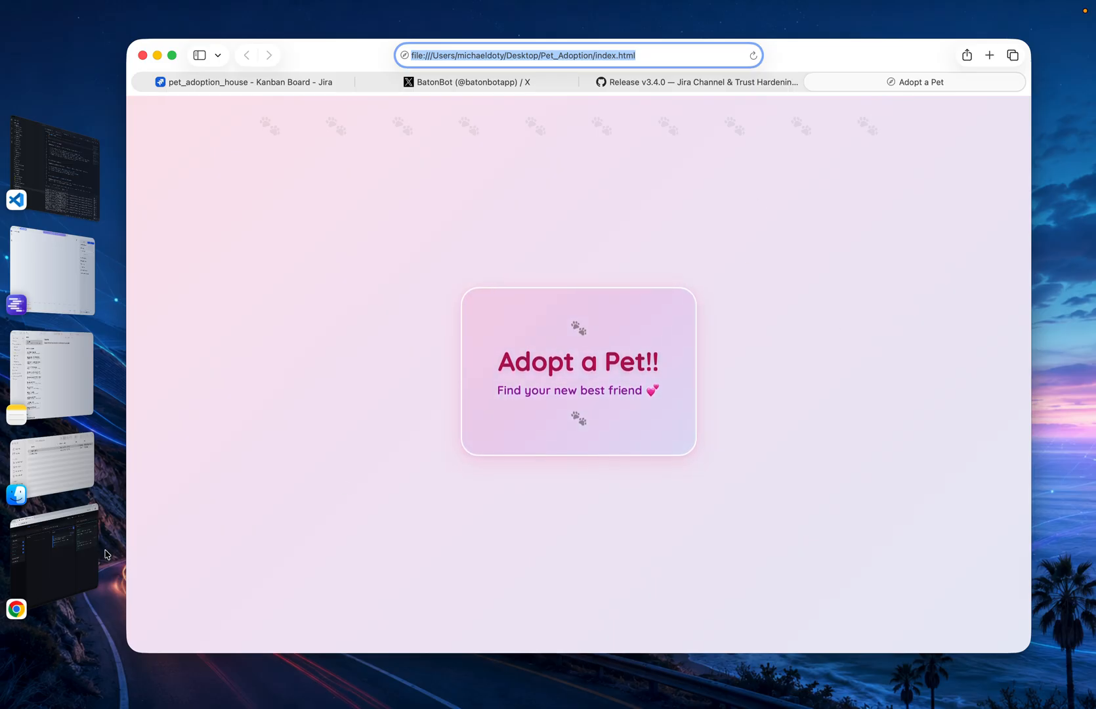
{"action": "left_click", "coordinate": [59, 581]}
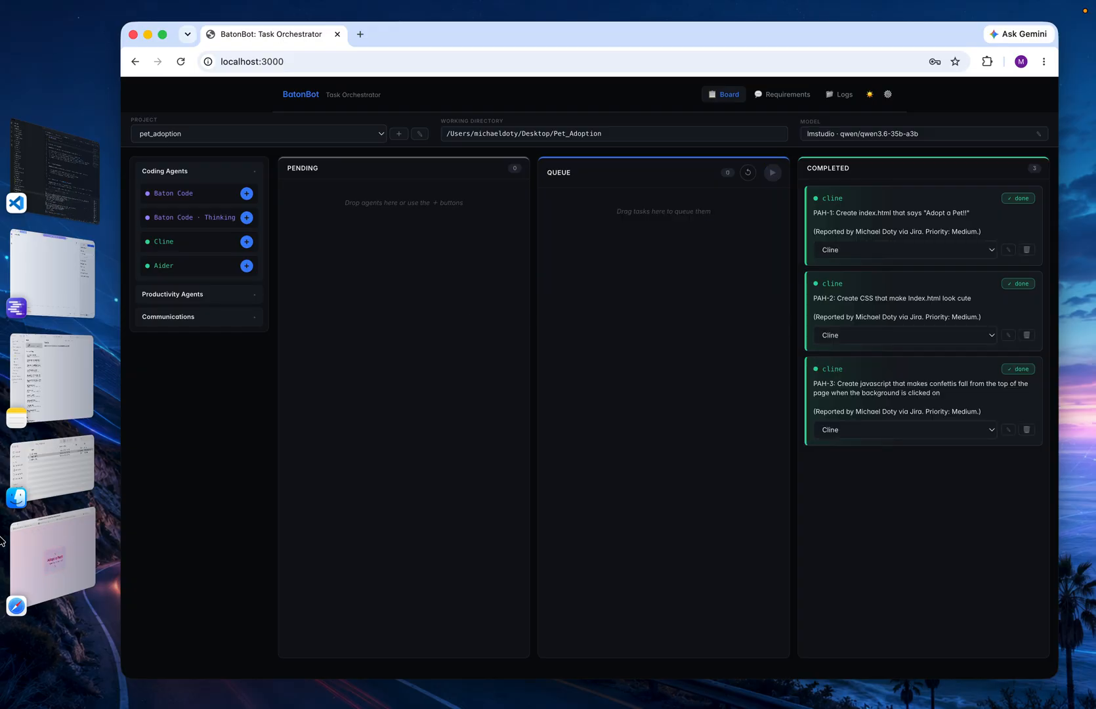
Return to the Adopt a Pet page, reload it and test the confetti effect on its background
{"action": "left_click", "coordinate": [52, 557]}
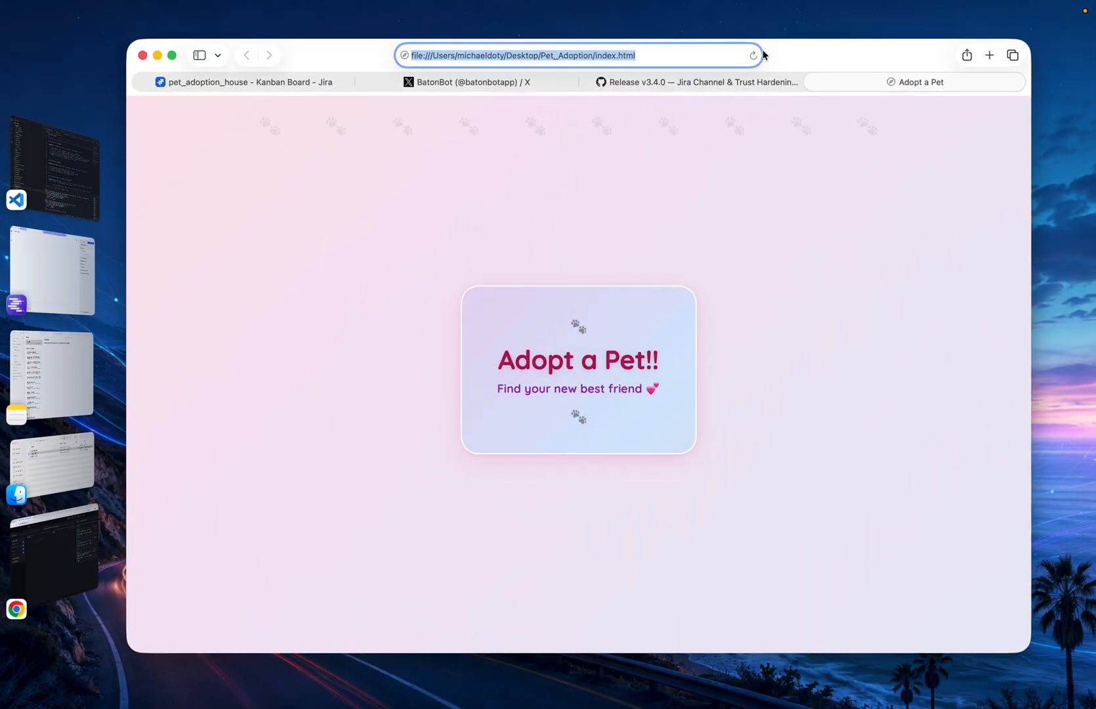
{"action": "left_click", "coordinate": [753, 55]}
{"action": "left_click", "coordinate": [778, 255]}
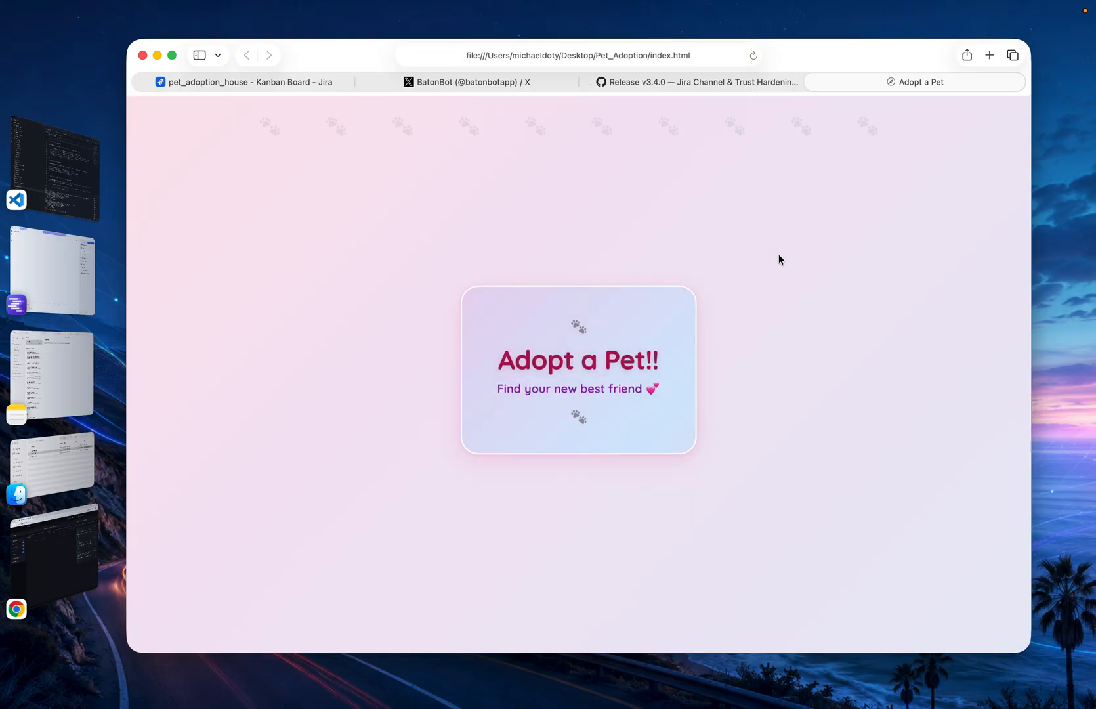
{"action": "left_click_drag", "start_coordinate": [780, 262], "coordinate": [657, 306]}
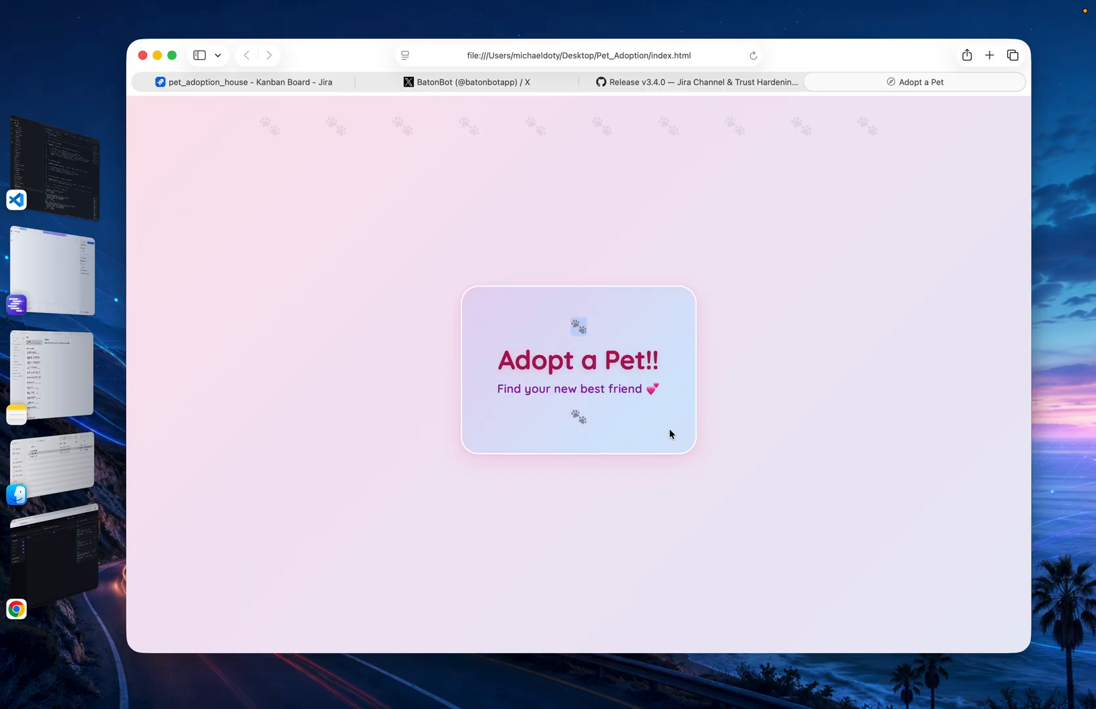
Go back to the pet_adoption_house board in Jira and reload it to check the status of PAH-3
{"action": "left_click", "coordinate": [284, 89]}
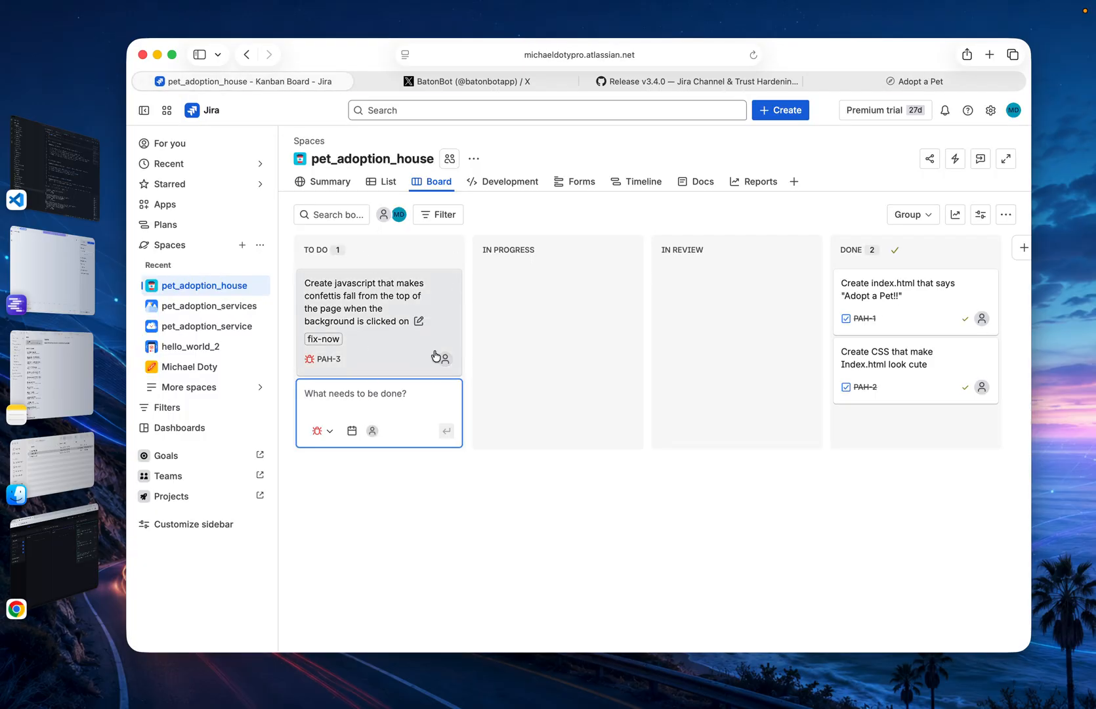
{"action": "left_click", "coordinate": [753, 55]}
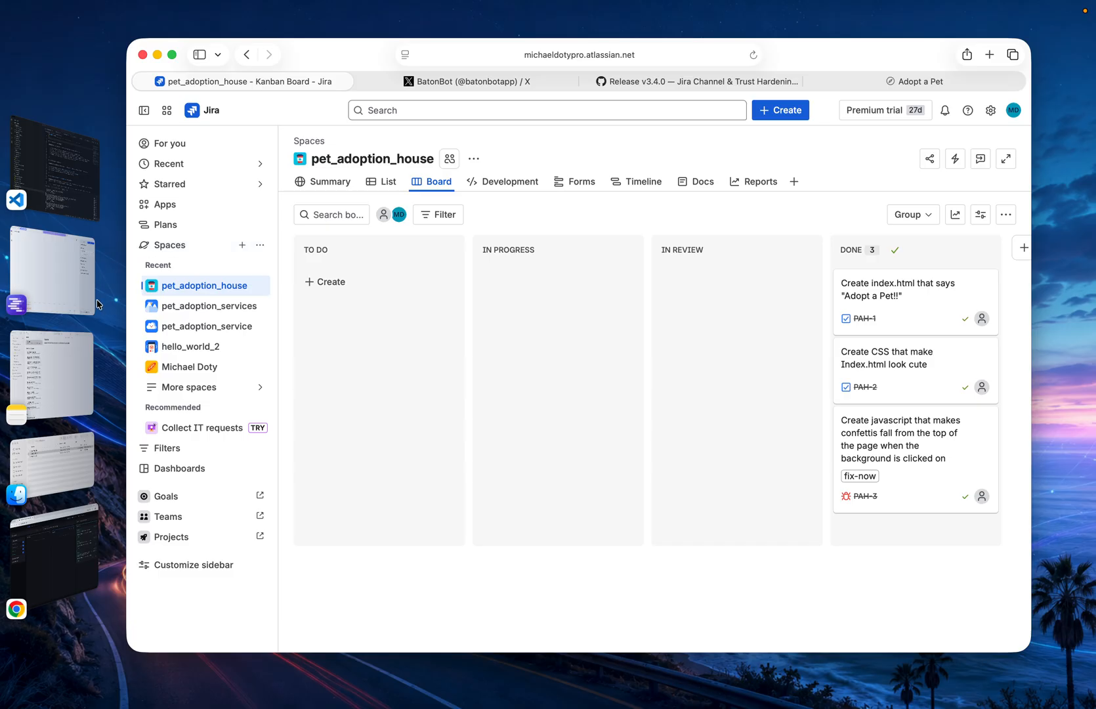
Show BatonBot's profile on X and highlight its account handle
{"action": "left_click", "coordinate": [428, 81]}
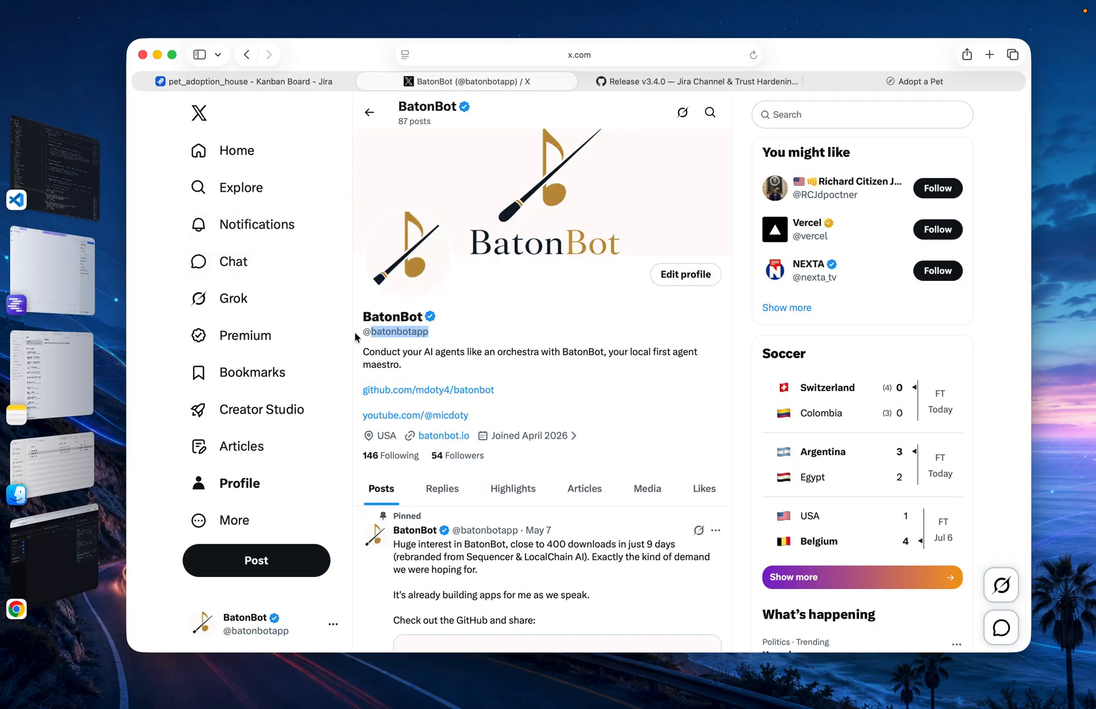
{"action": "left_click", "coordinate": [395, 330]}
{"action": "double_click", "coordinate": [395, 331]}
{"action": "left_click", "coordinate": [633, 381]}
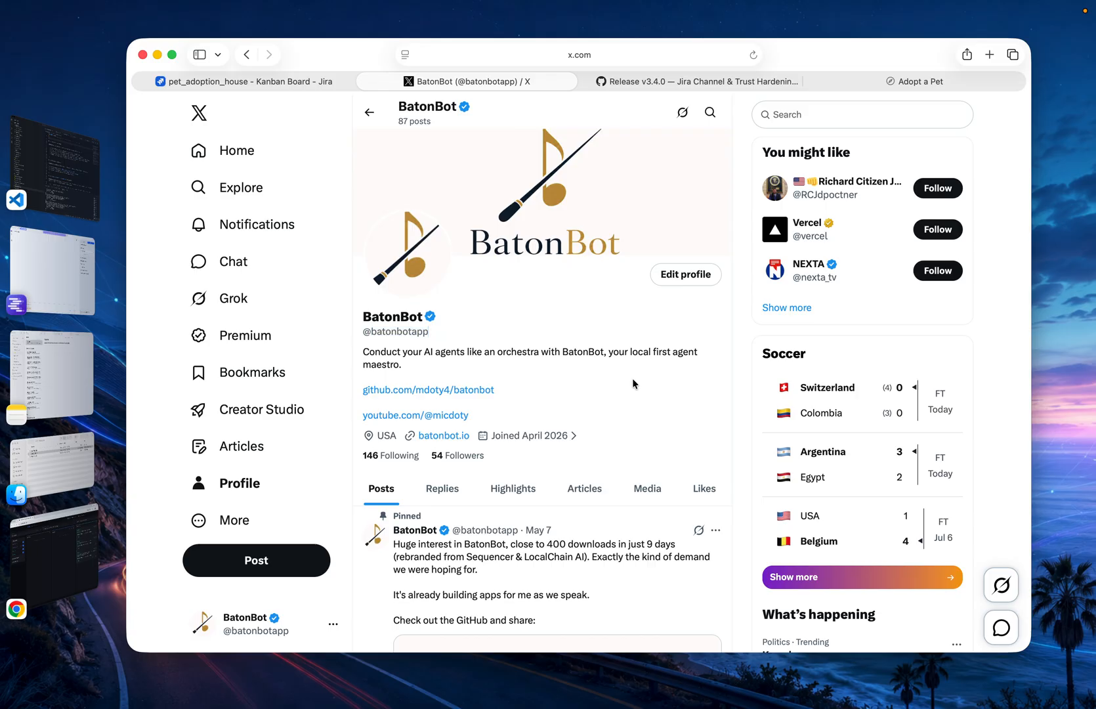